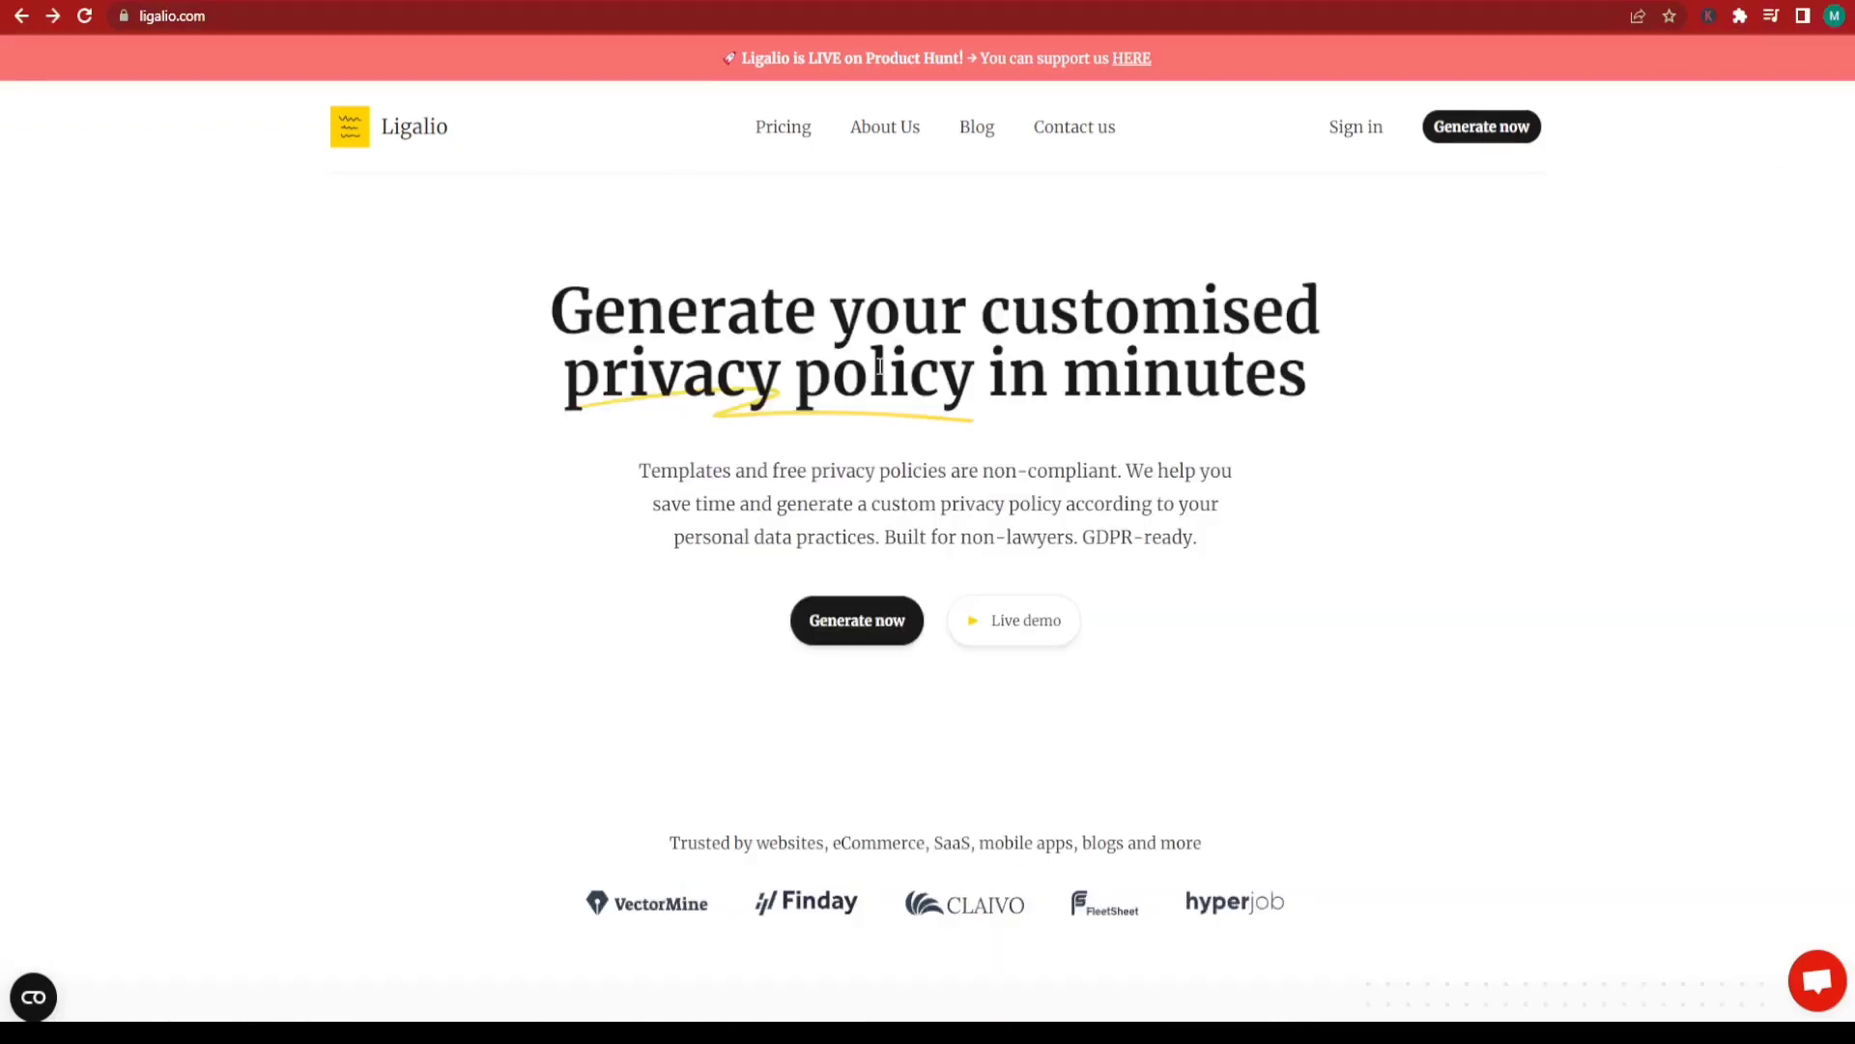
Step: Start generating a privacy policy and accept the terms and conditions and Ligalio's own privacy policy
left_click(874, 626)
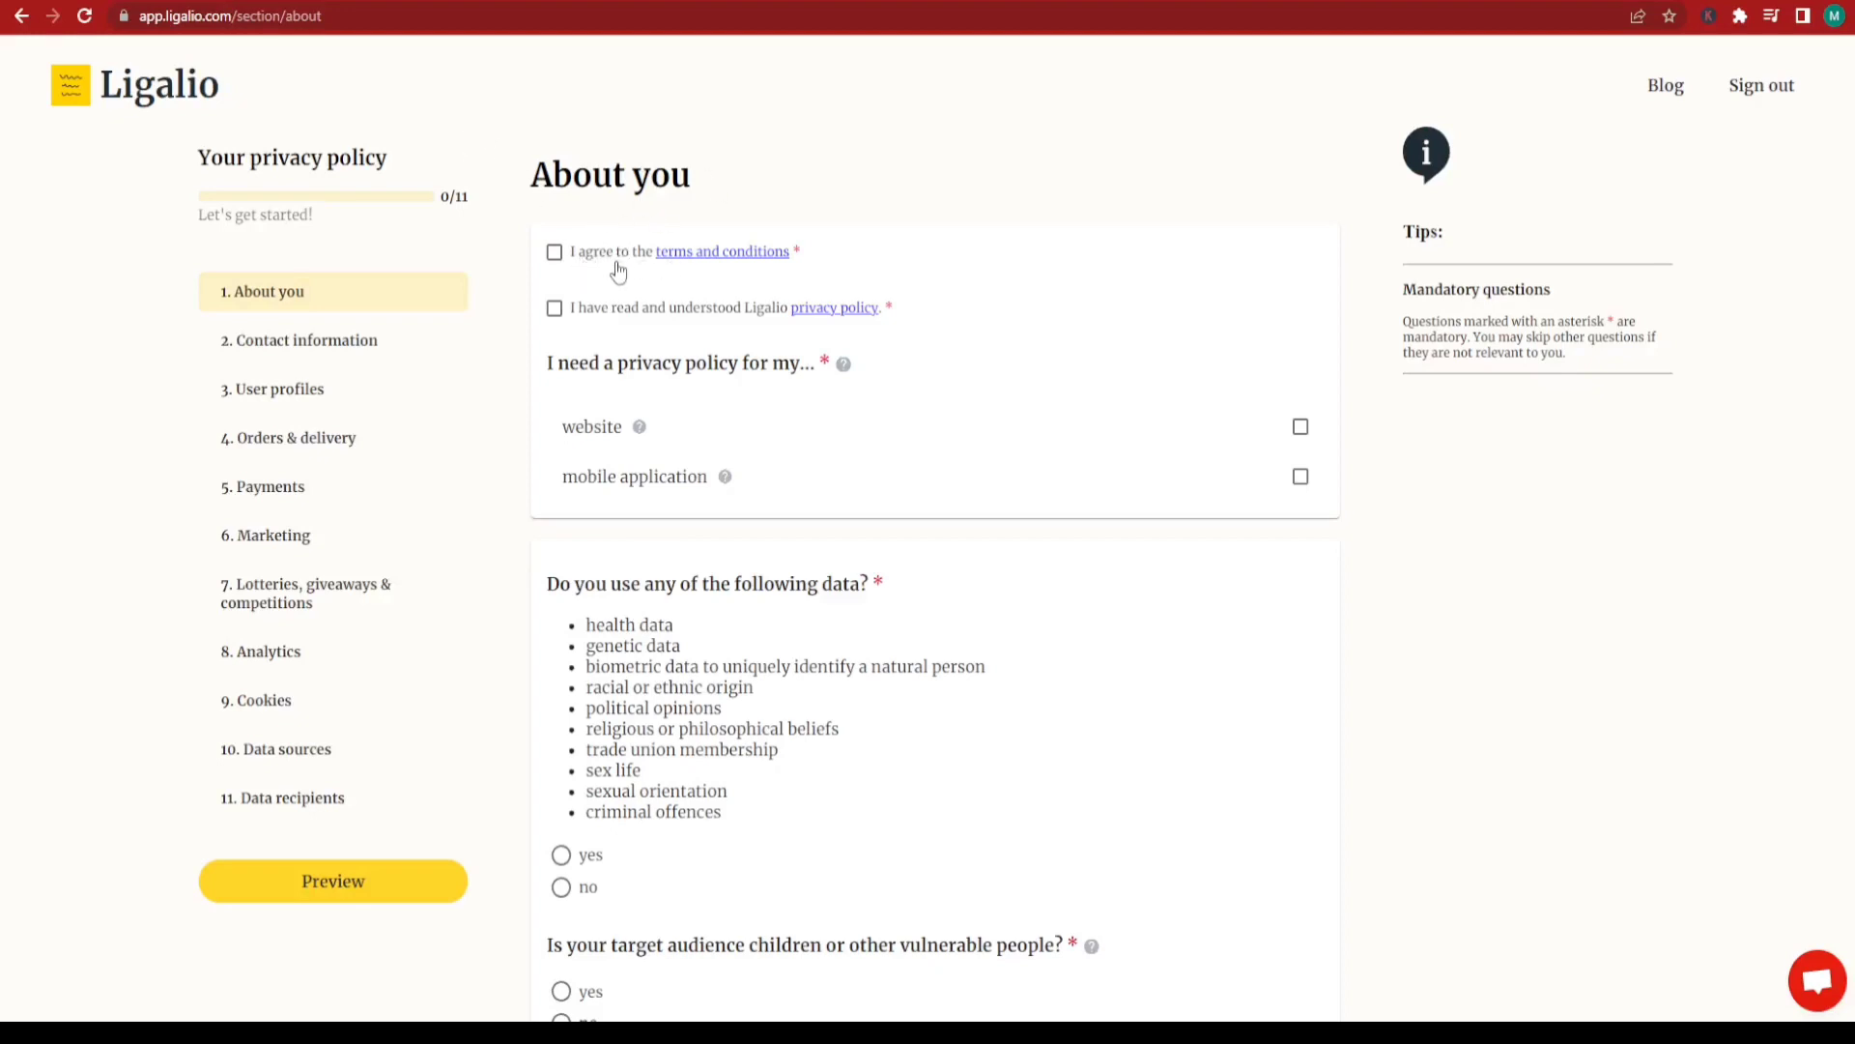
left_click(554, 252)
left_click(553, 310)
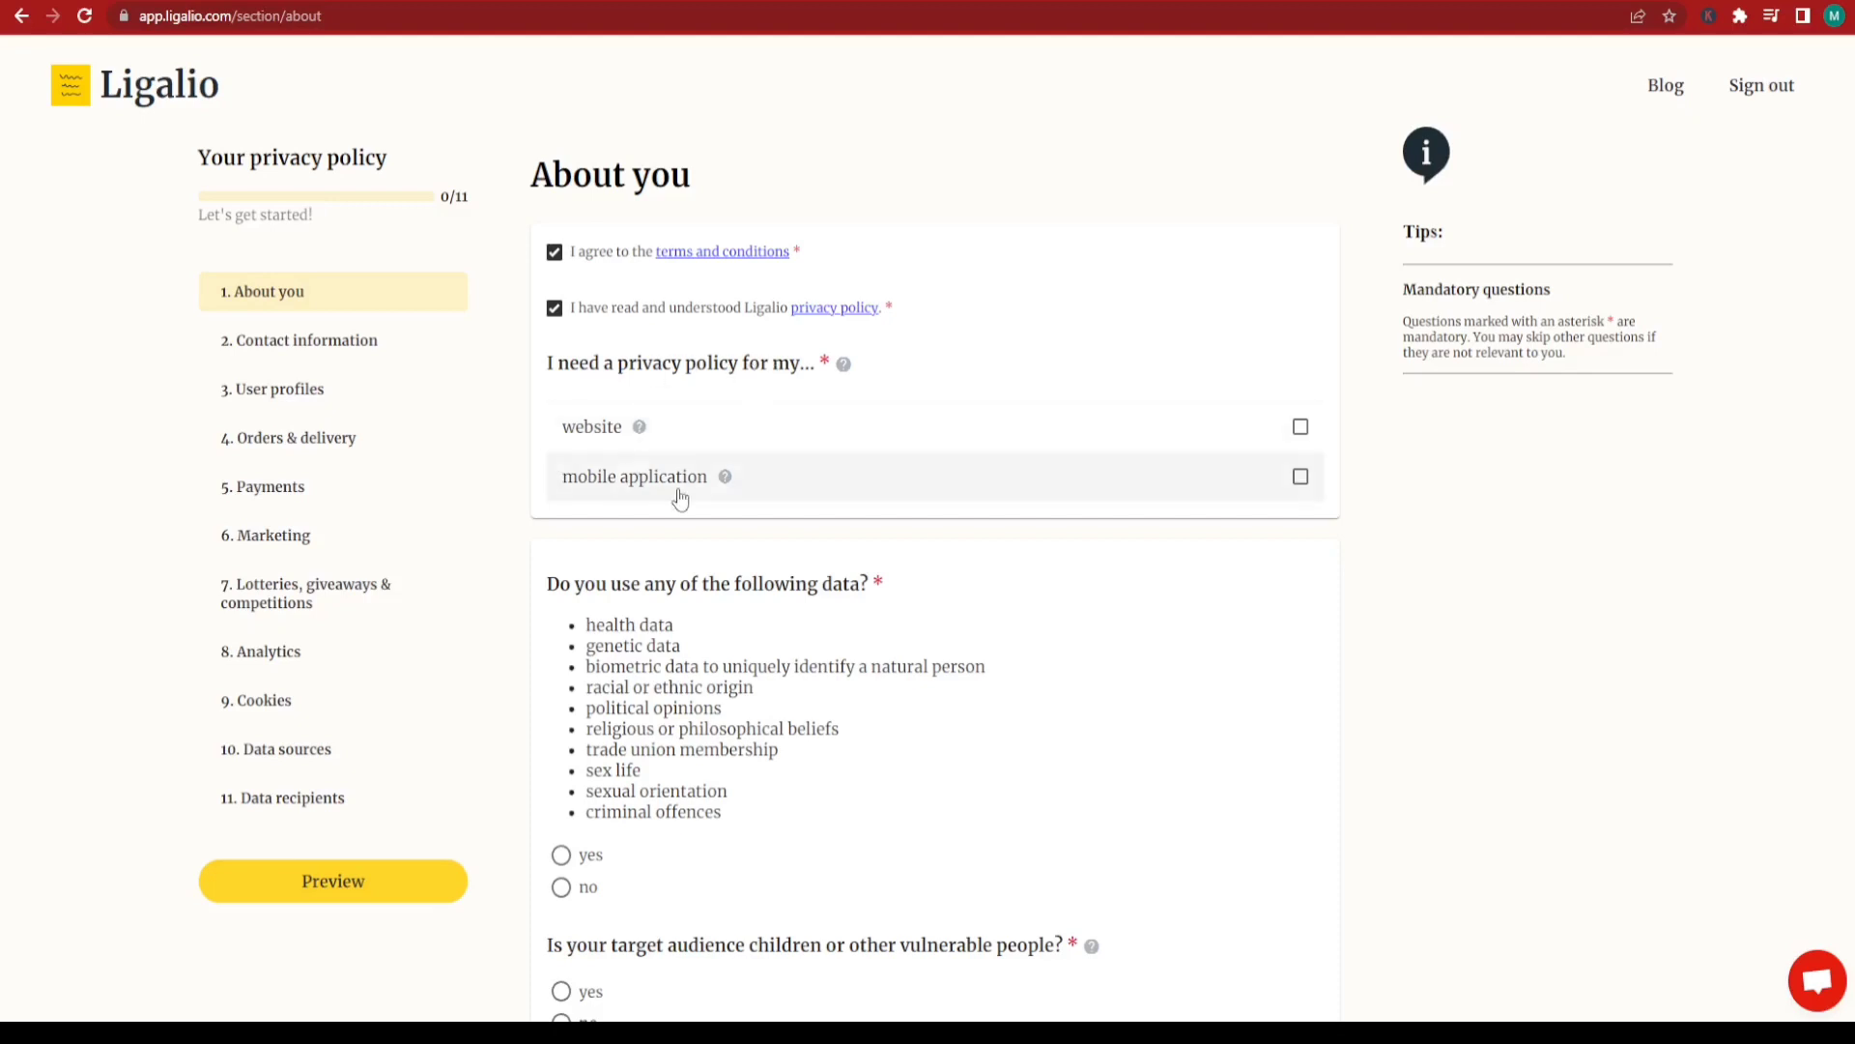
left_click(1300, 430)
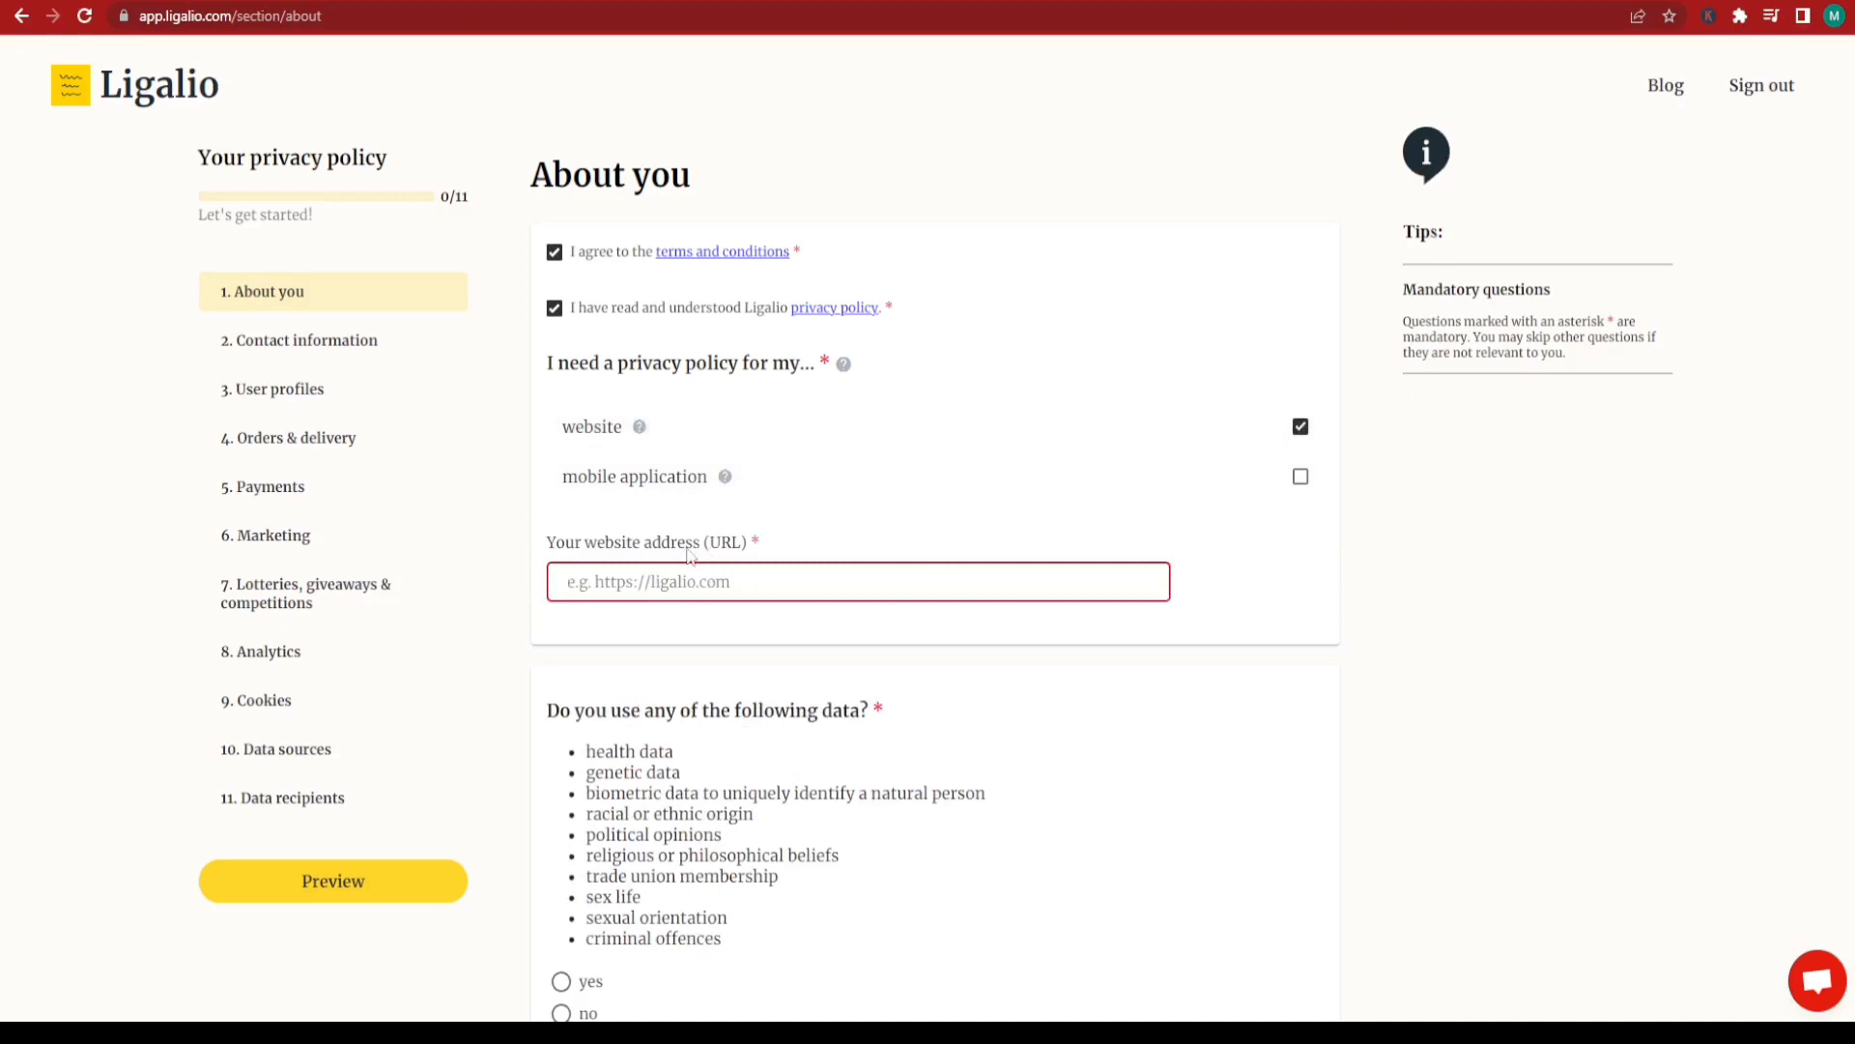
left_click(751, 571)
type("https://www.beardedgeek.net/")
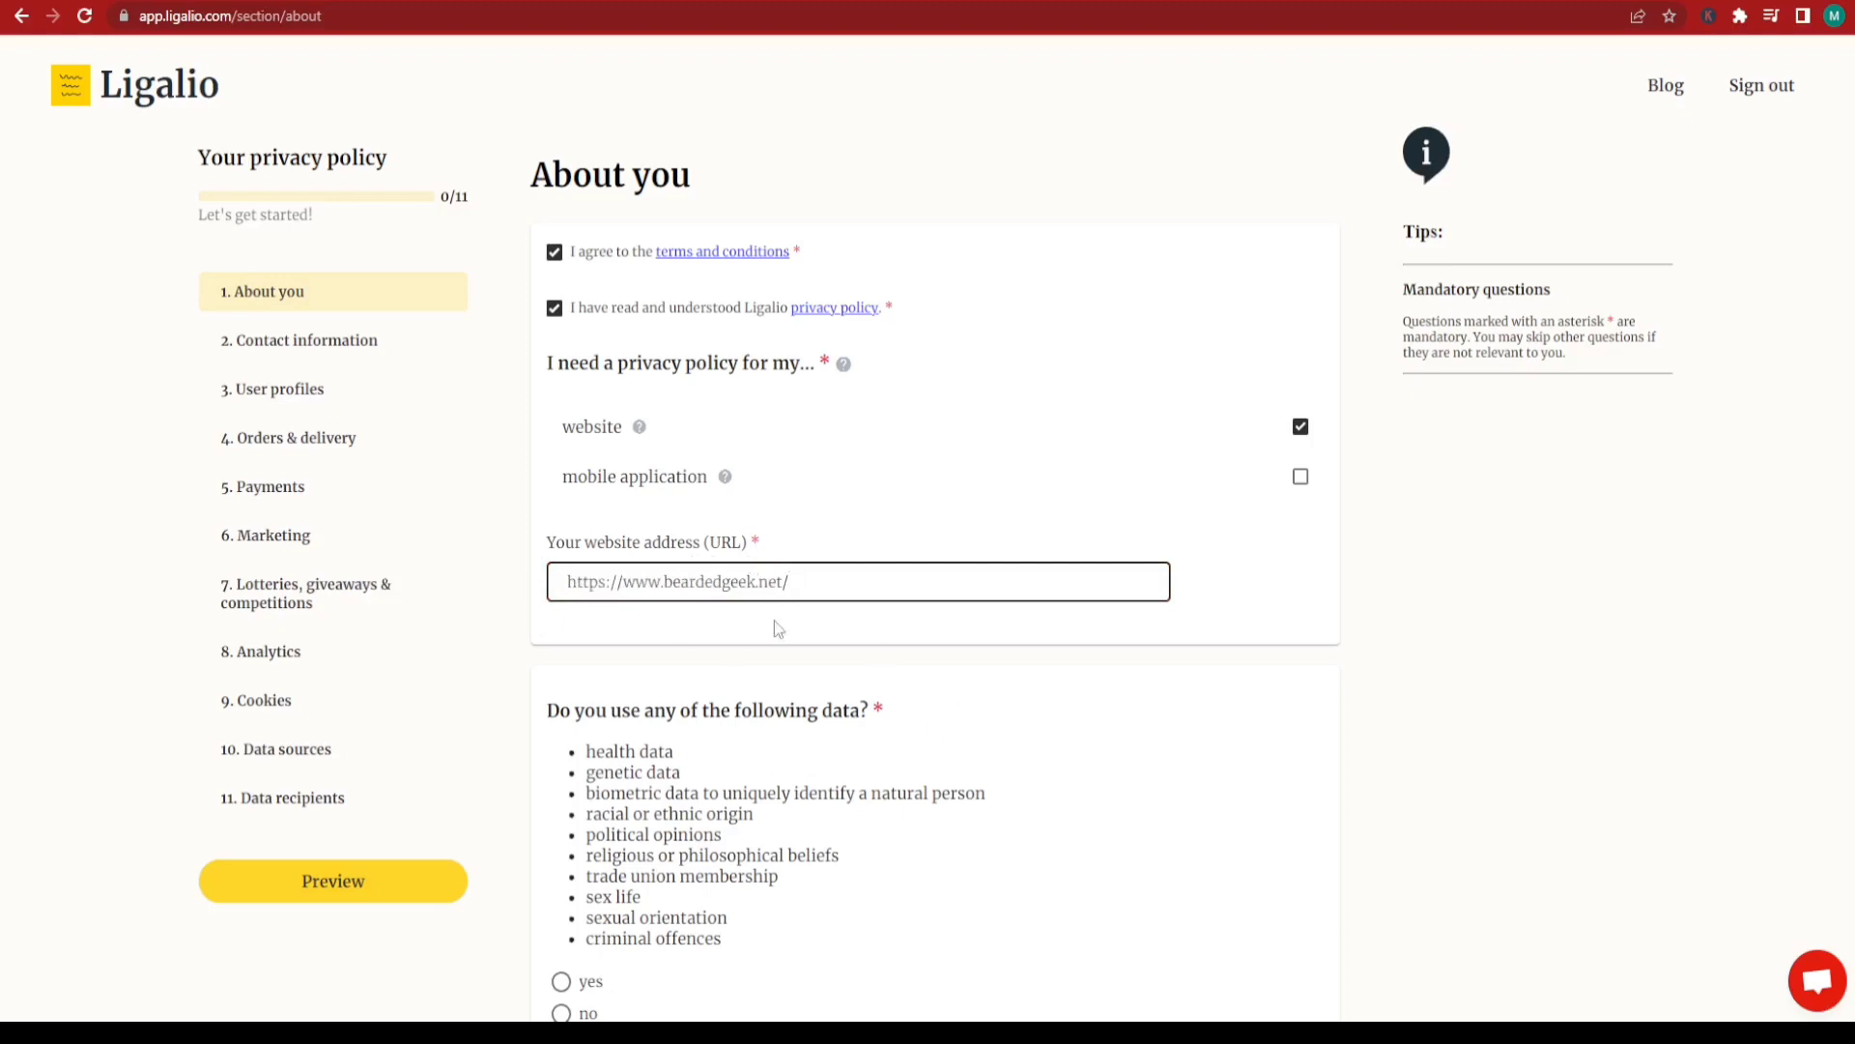
left_click(1478, 578)
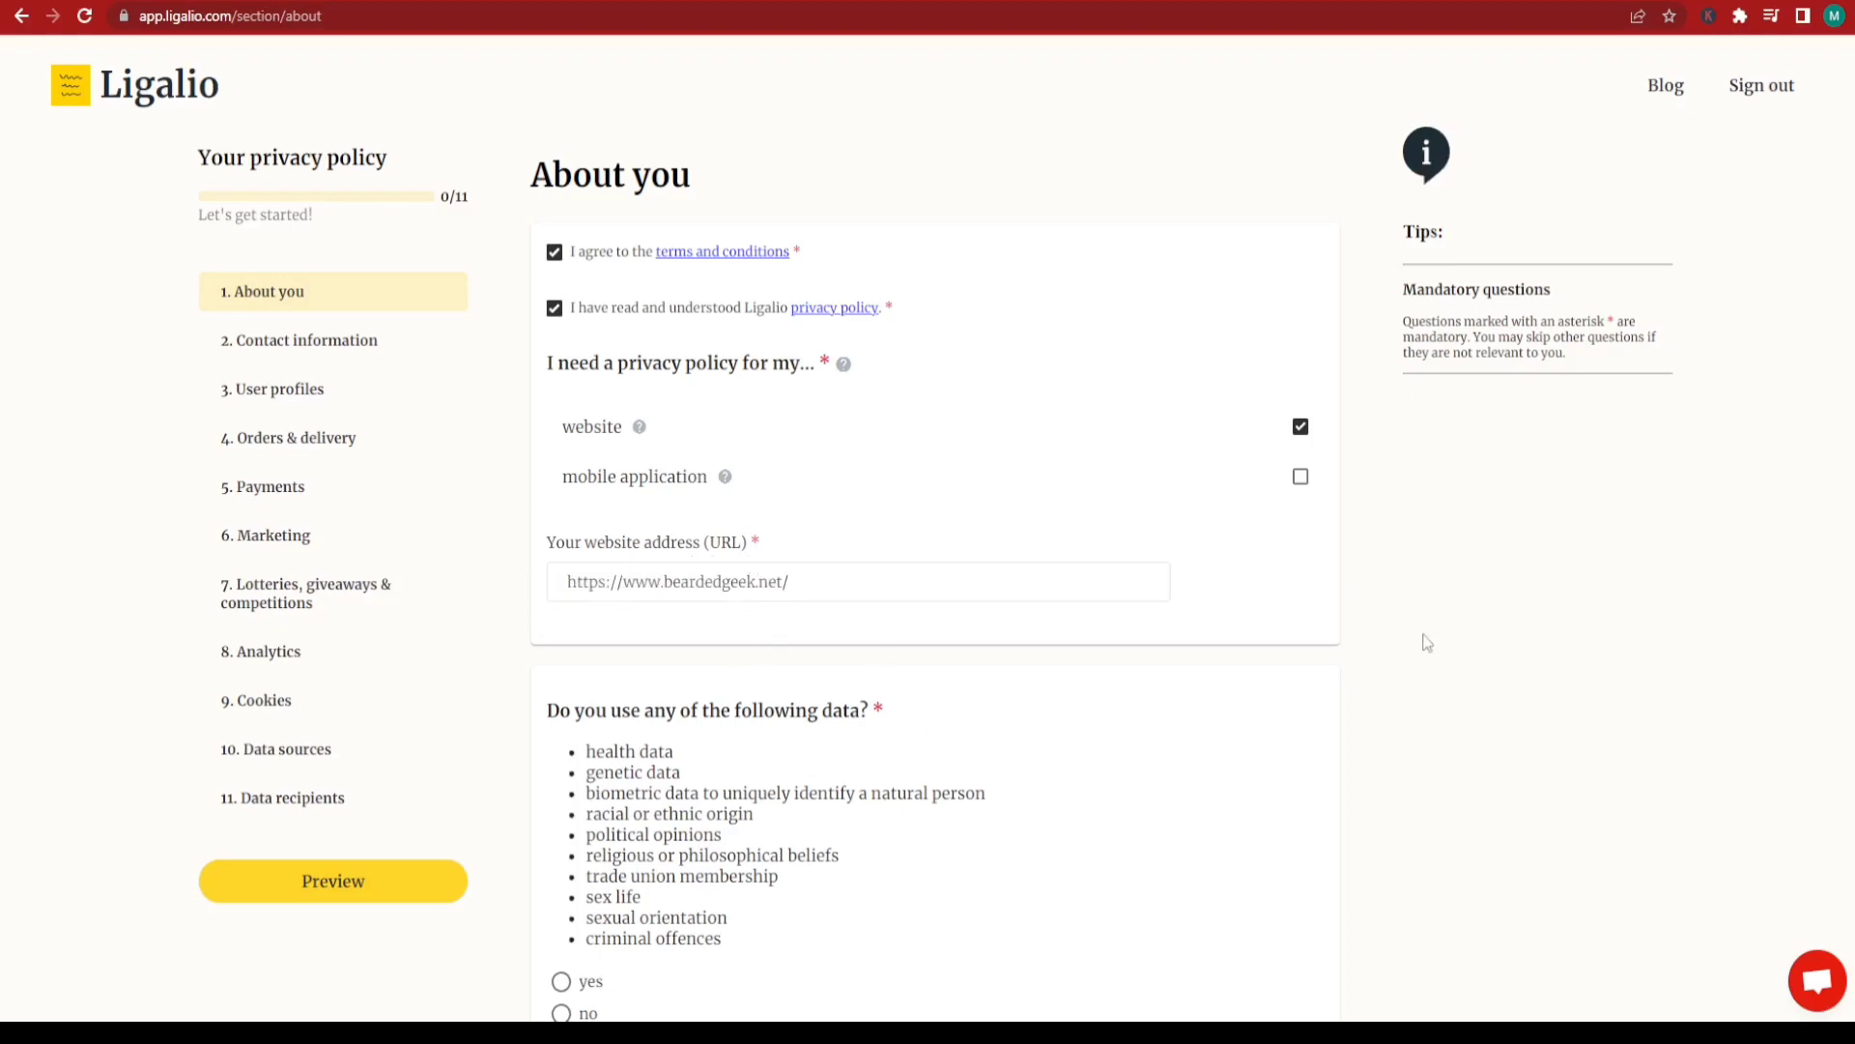
Step: Answer no to using the listed sensitive data and no to targeting children or other vulnerable people
scroll(836, 322, "down", 2)
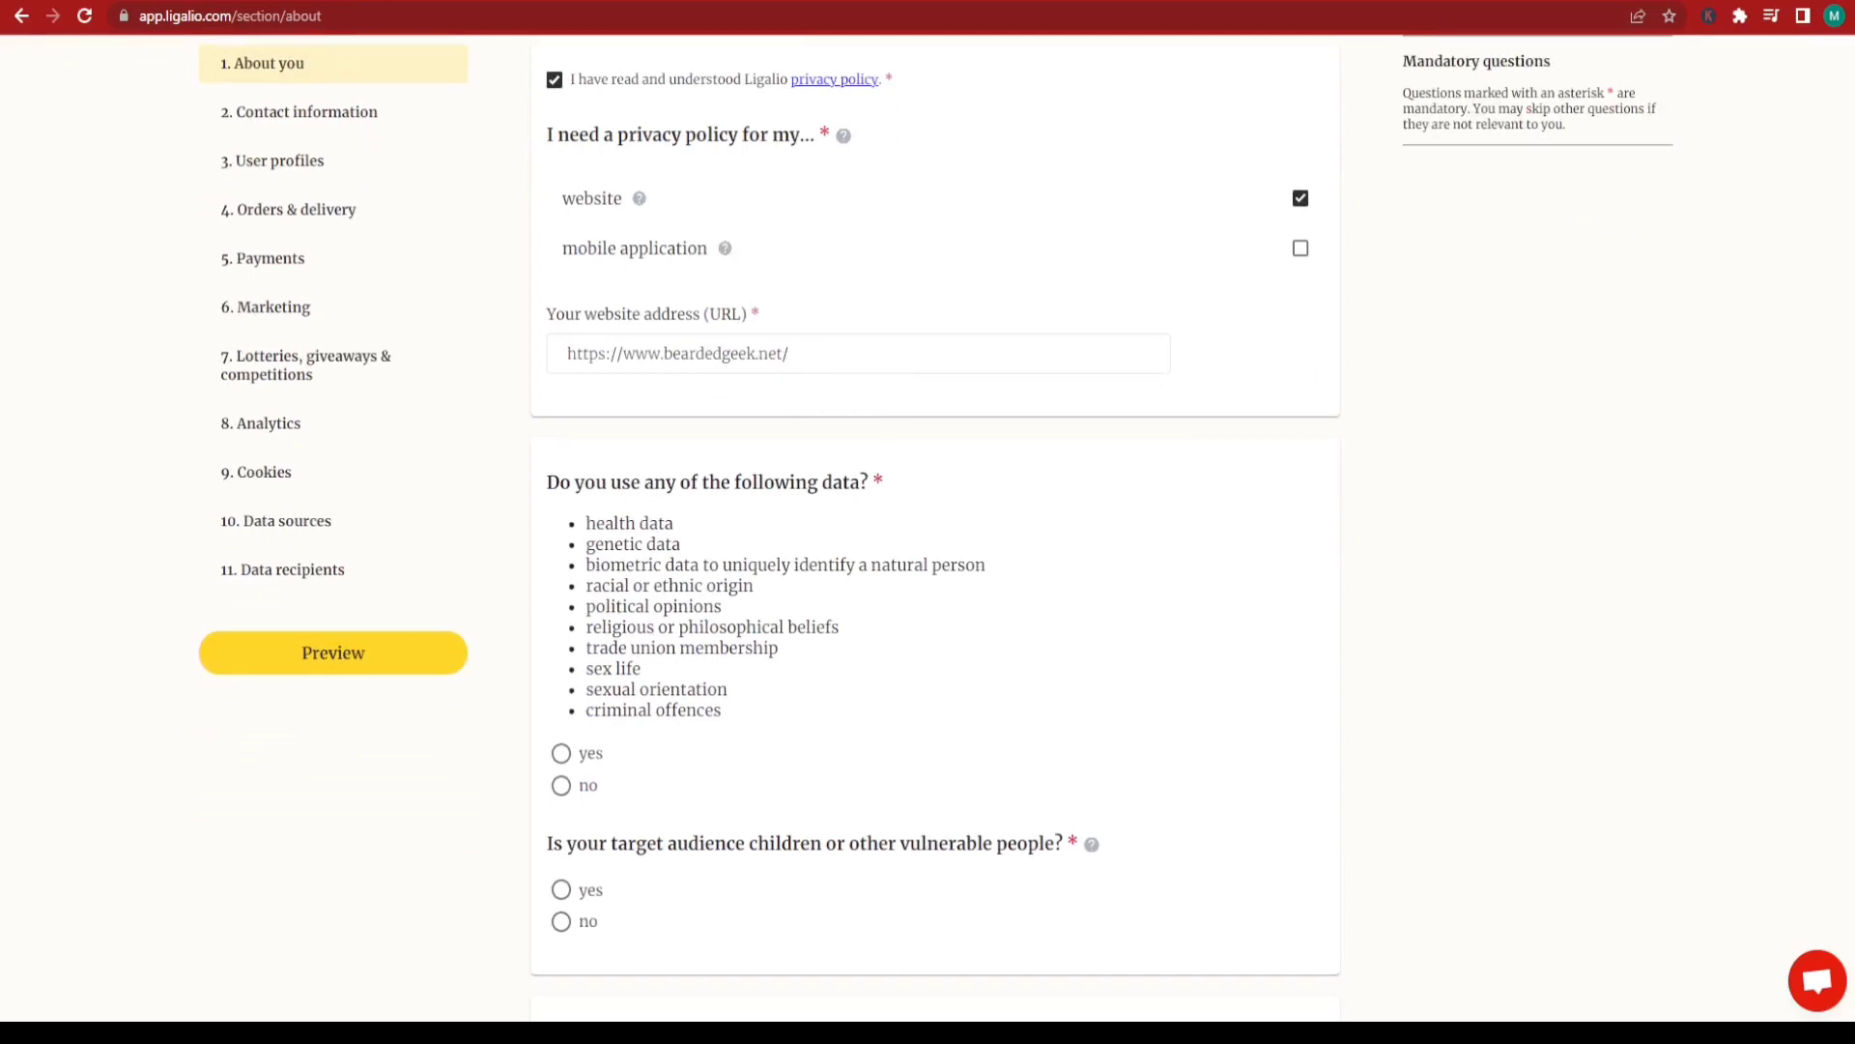
scroll(476, 441, "down", 1)
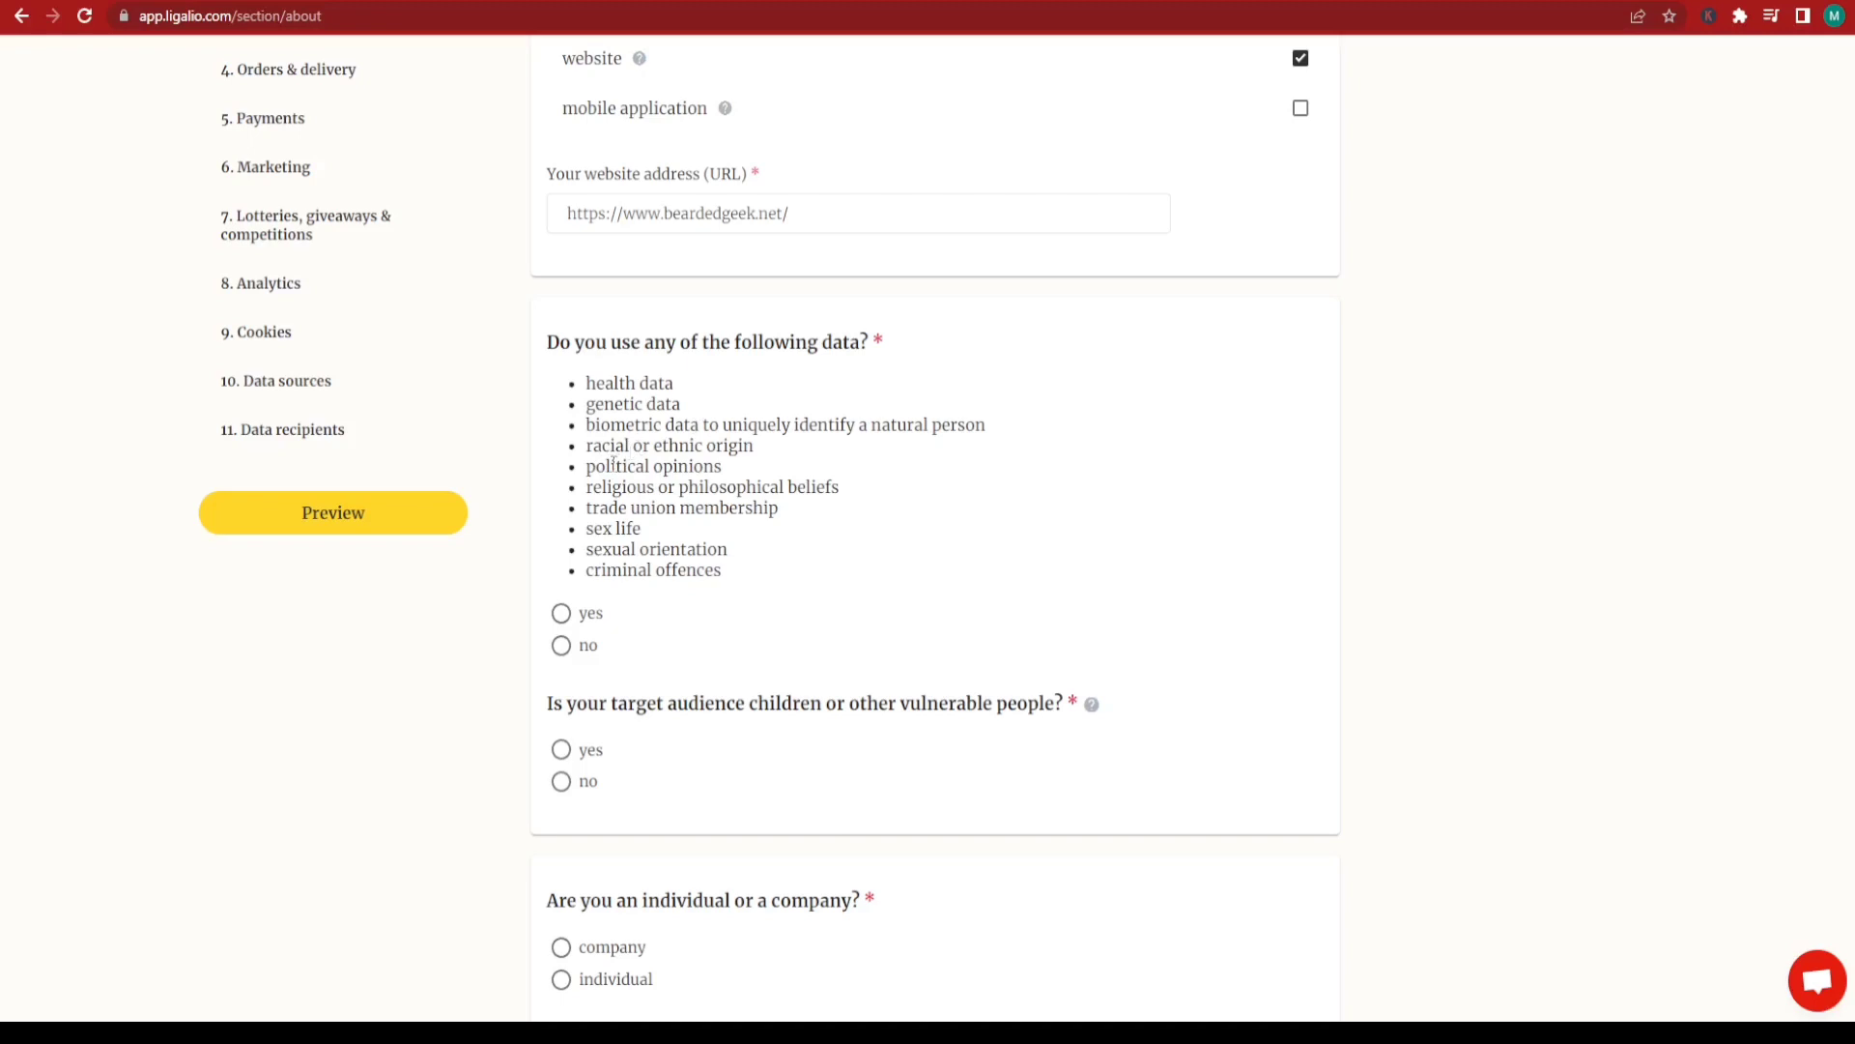
left_click(560, 647)
left_click(560, 782)
Step: Declare the policy owner an individual and confirm that the policy is created for business purposes
scroll(508, 785, "down", 1)
scroll(928, 527, "down", 3)
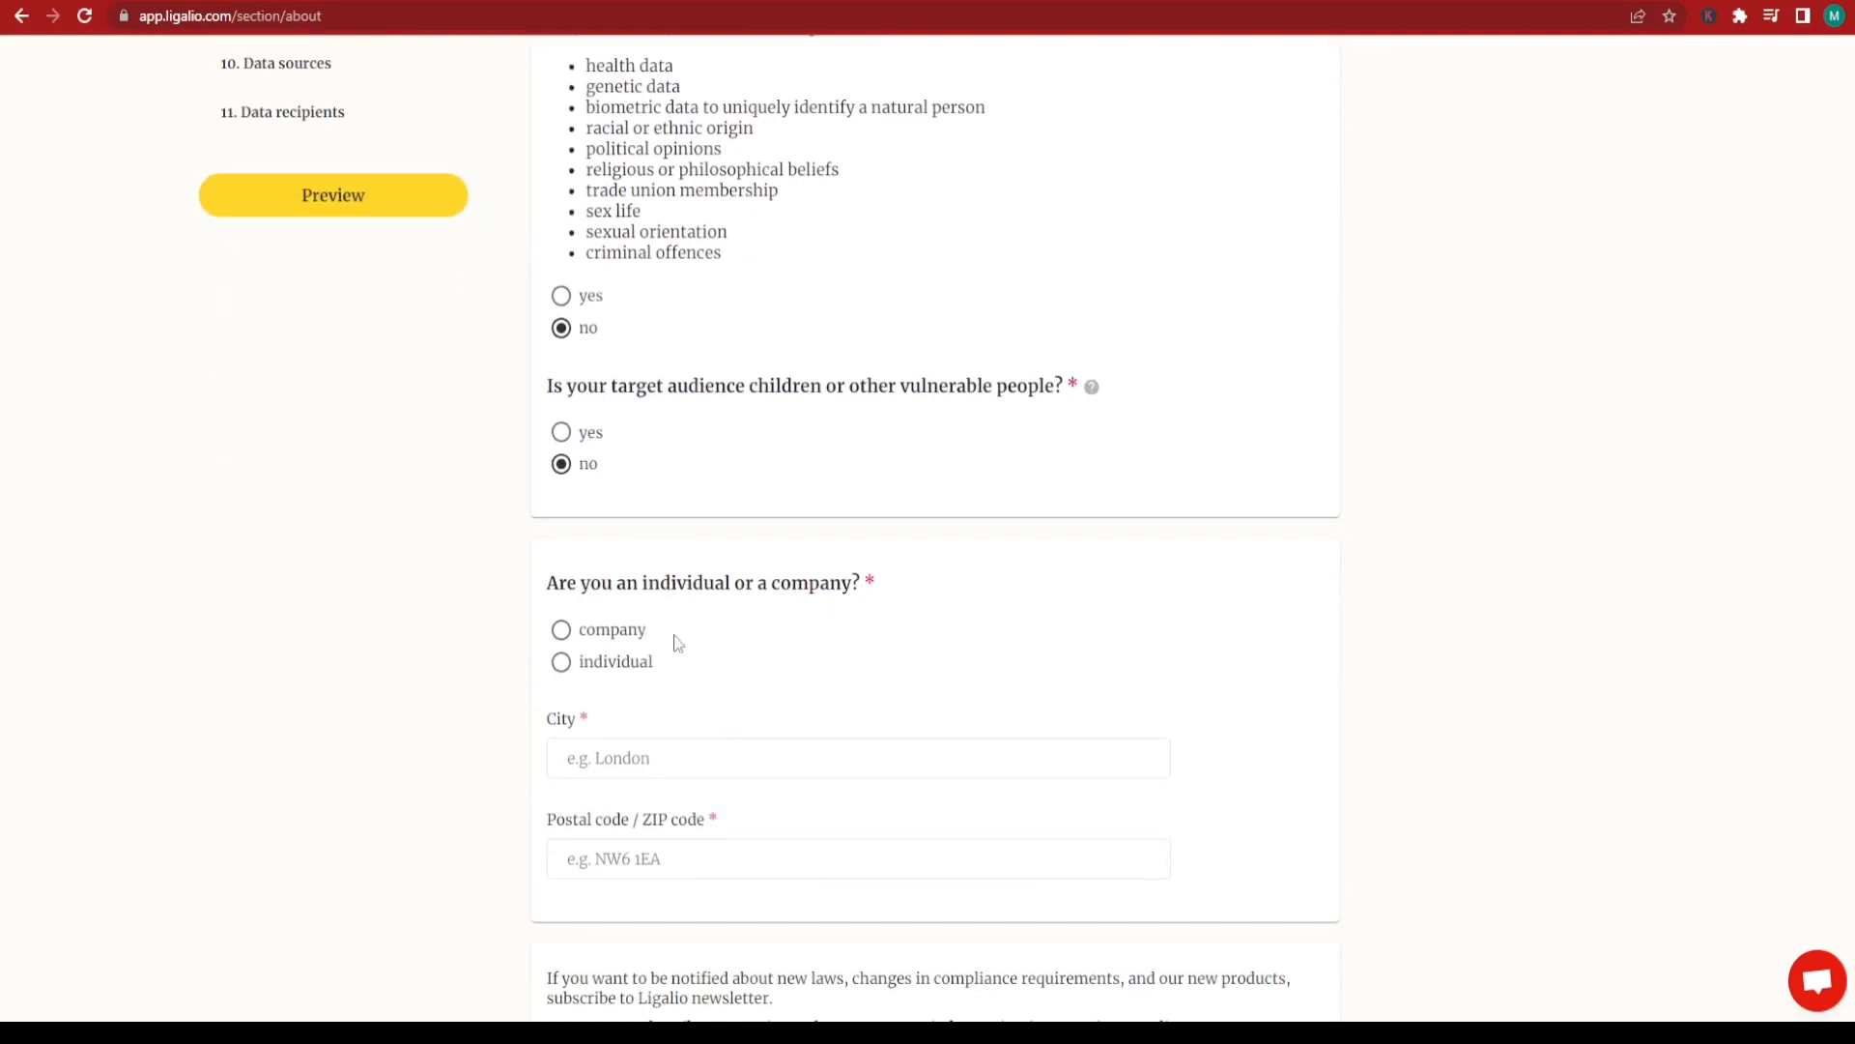
left_click(561, 662)
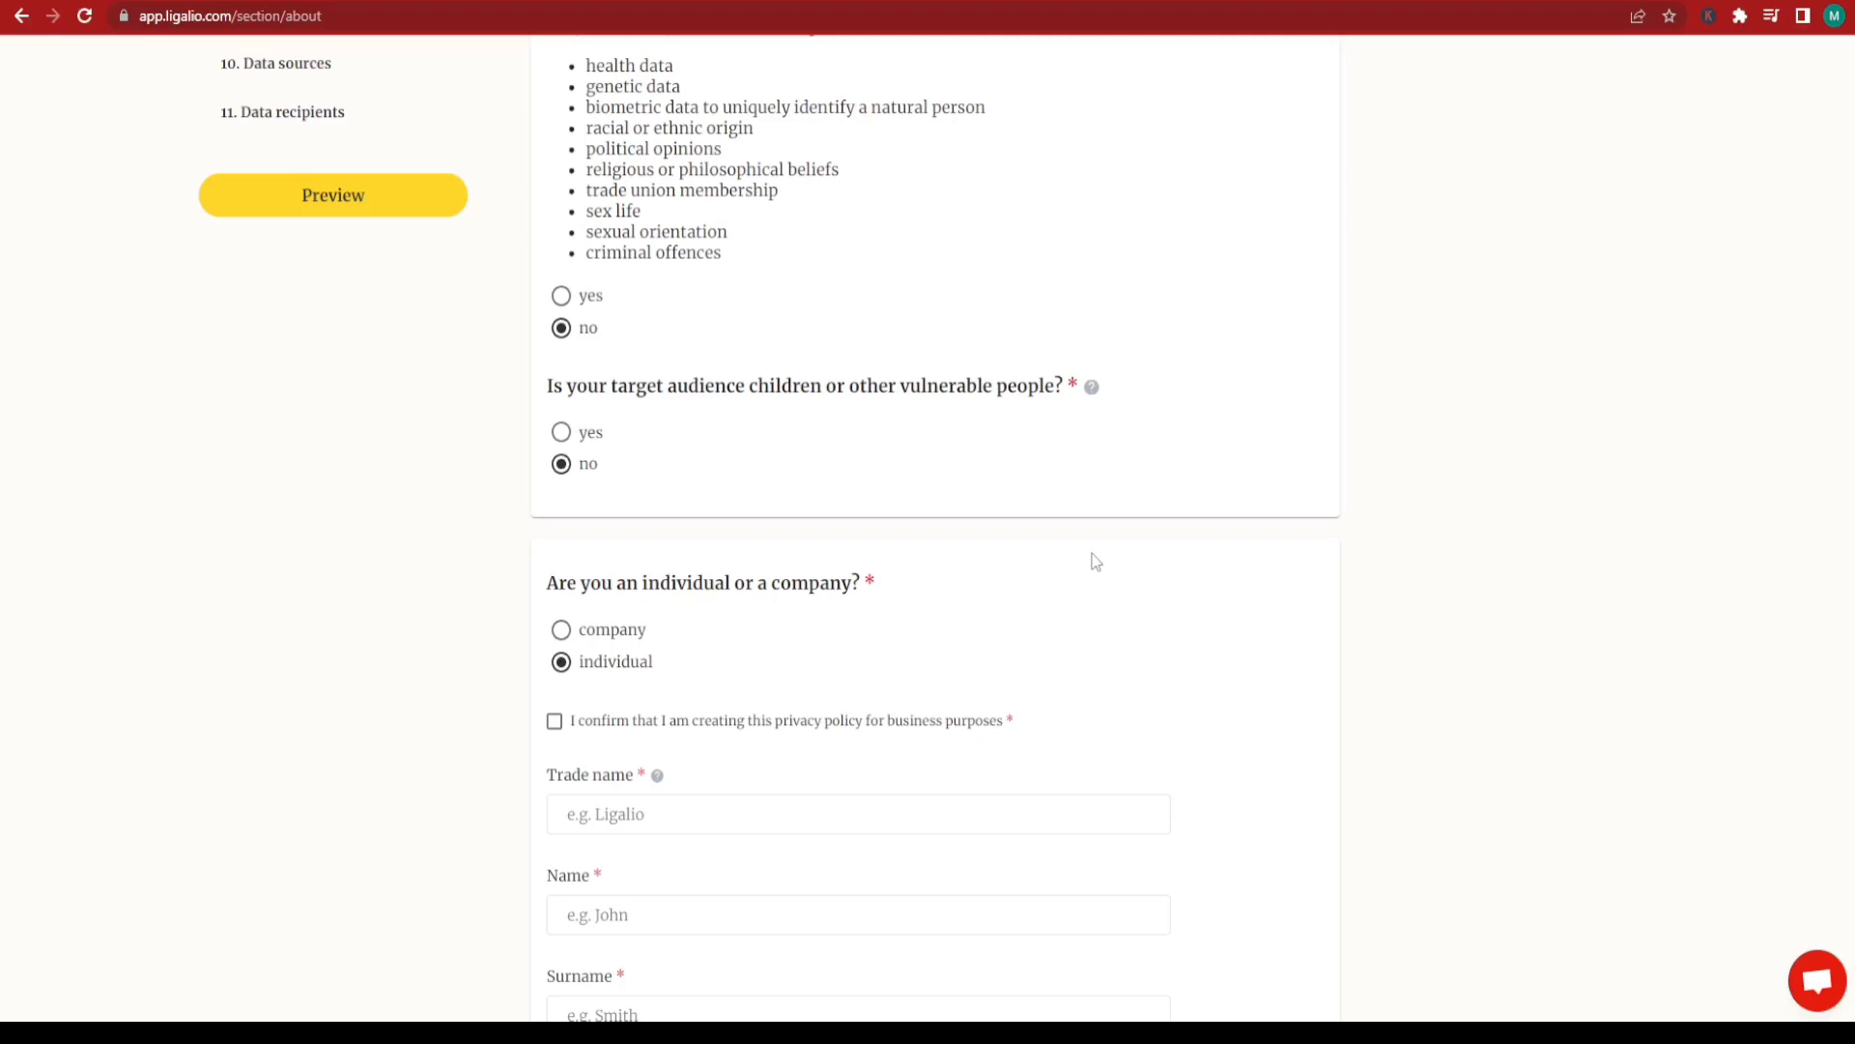
left_click(553, 721)
Step: Enter The Bearded Geek as the trade name and fill in the owner's name and surname
scroll(982, 422, "down", 4)
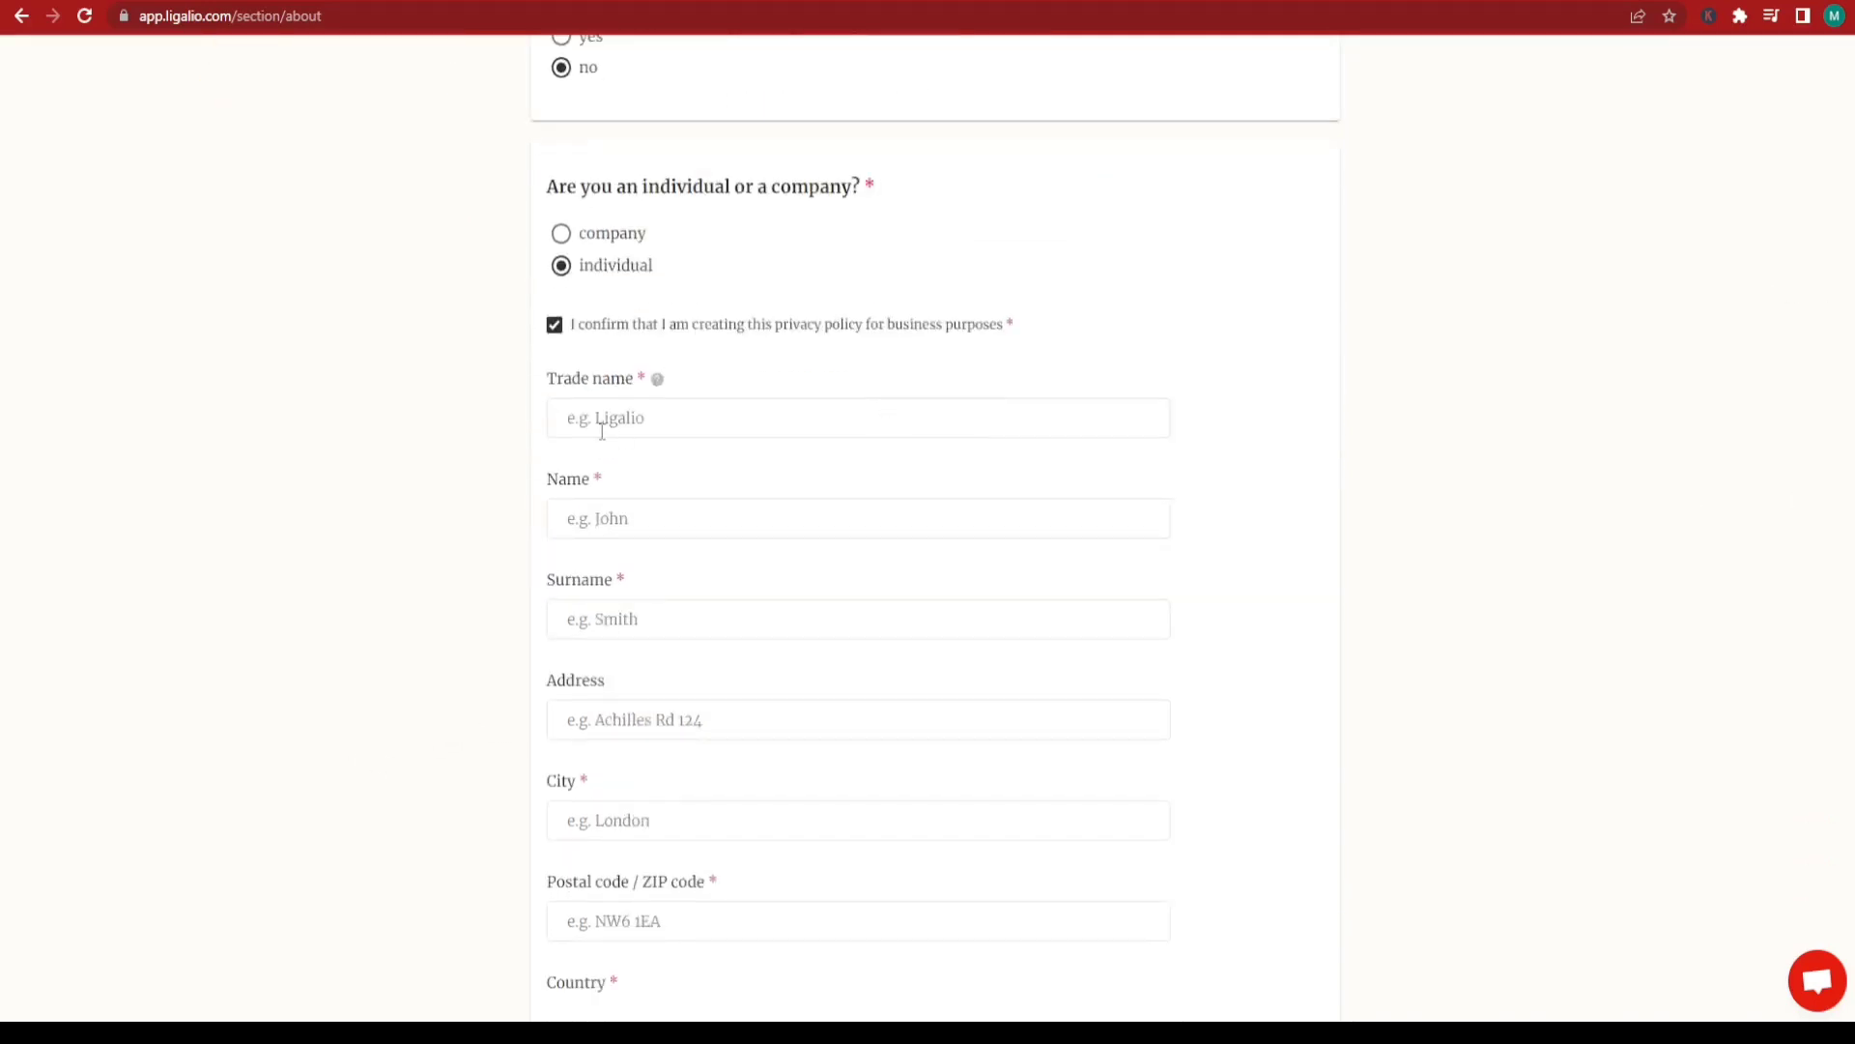
mouse_move(657, 380)
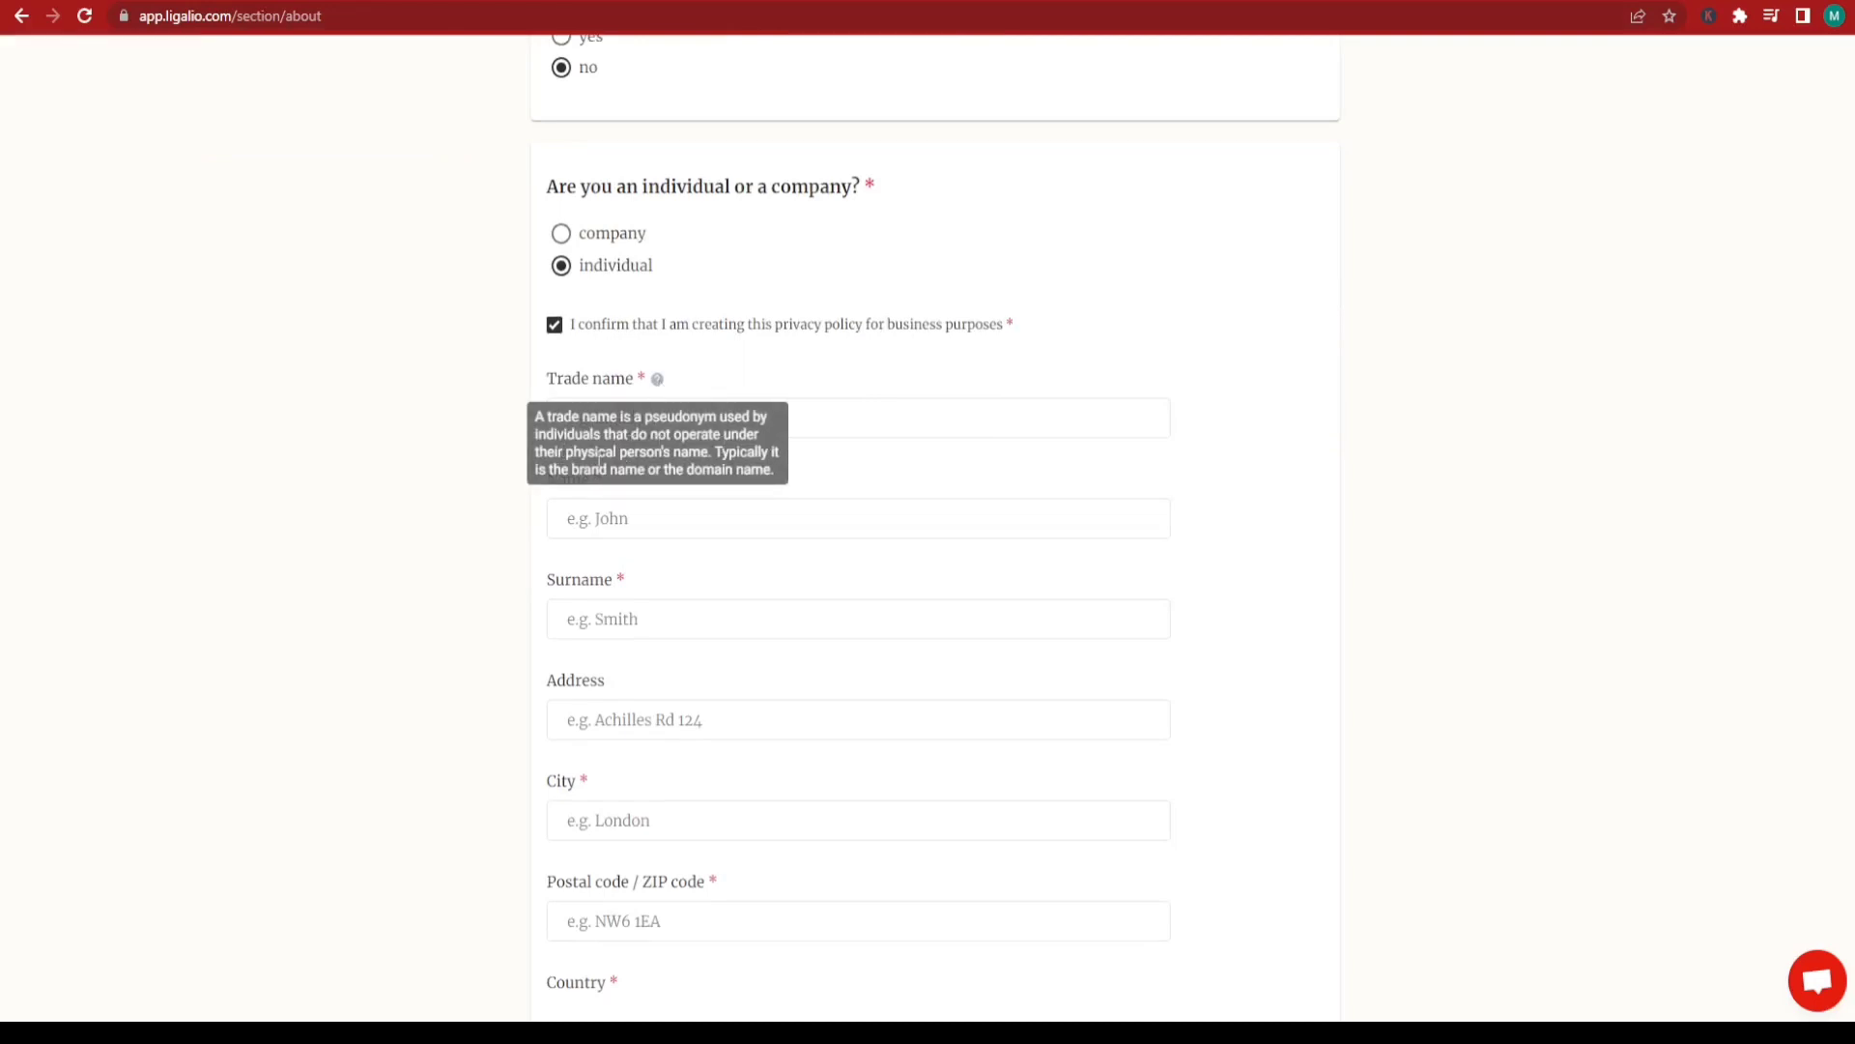
left_click(859, 418)
type("Th")
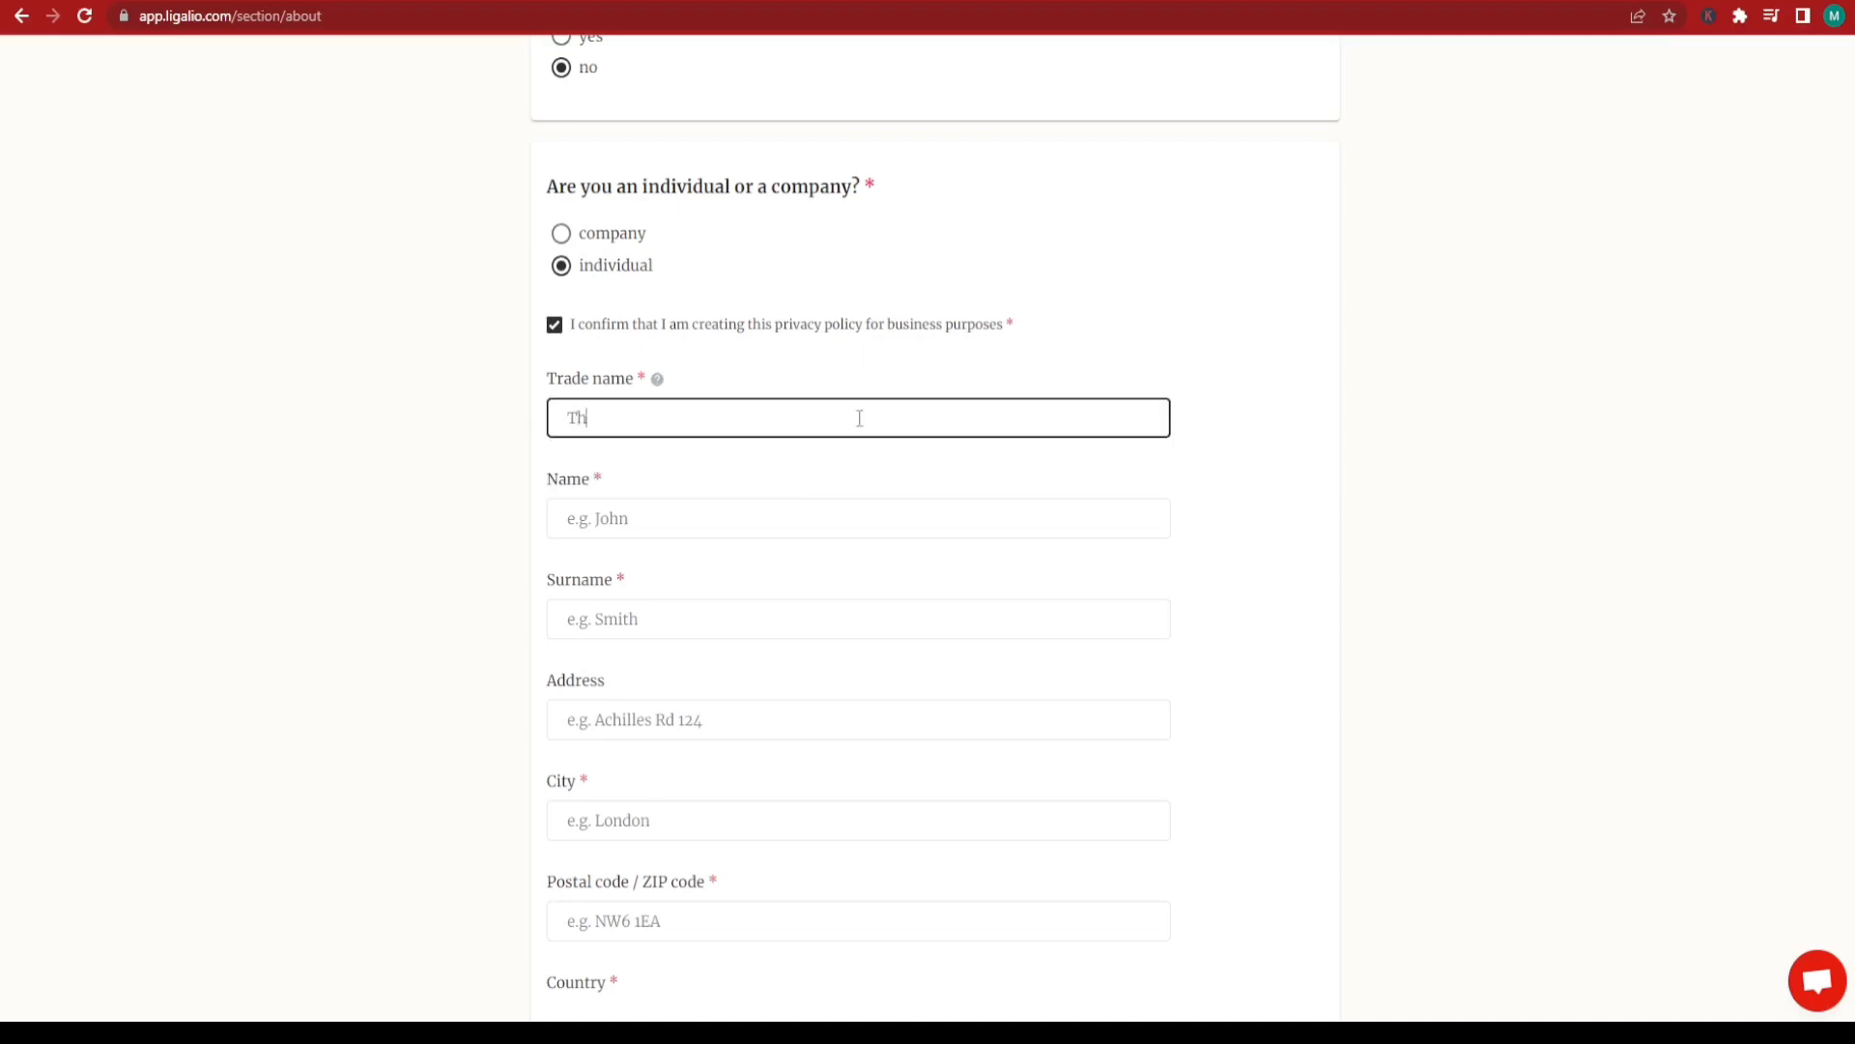
type("e Bearded Geek")
left_click(726, 511)
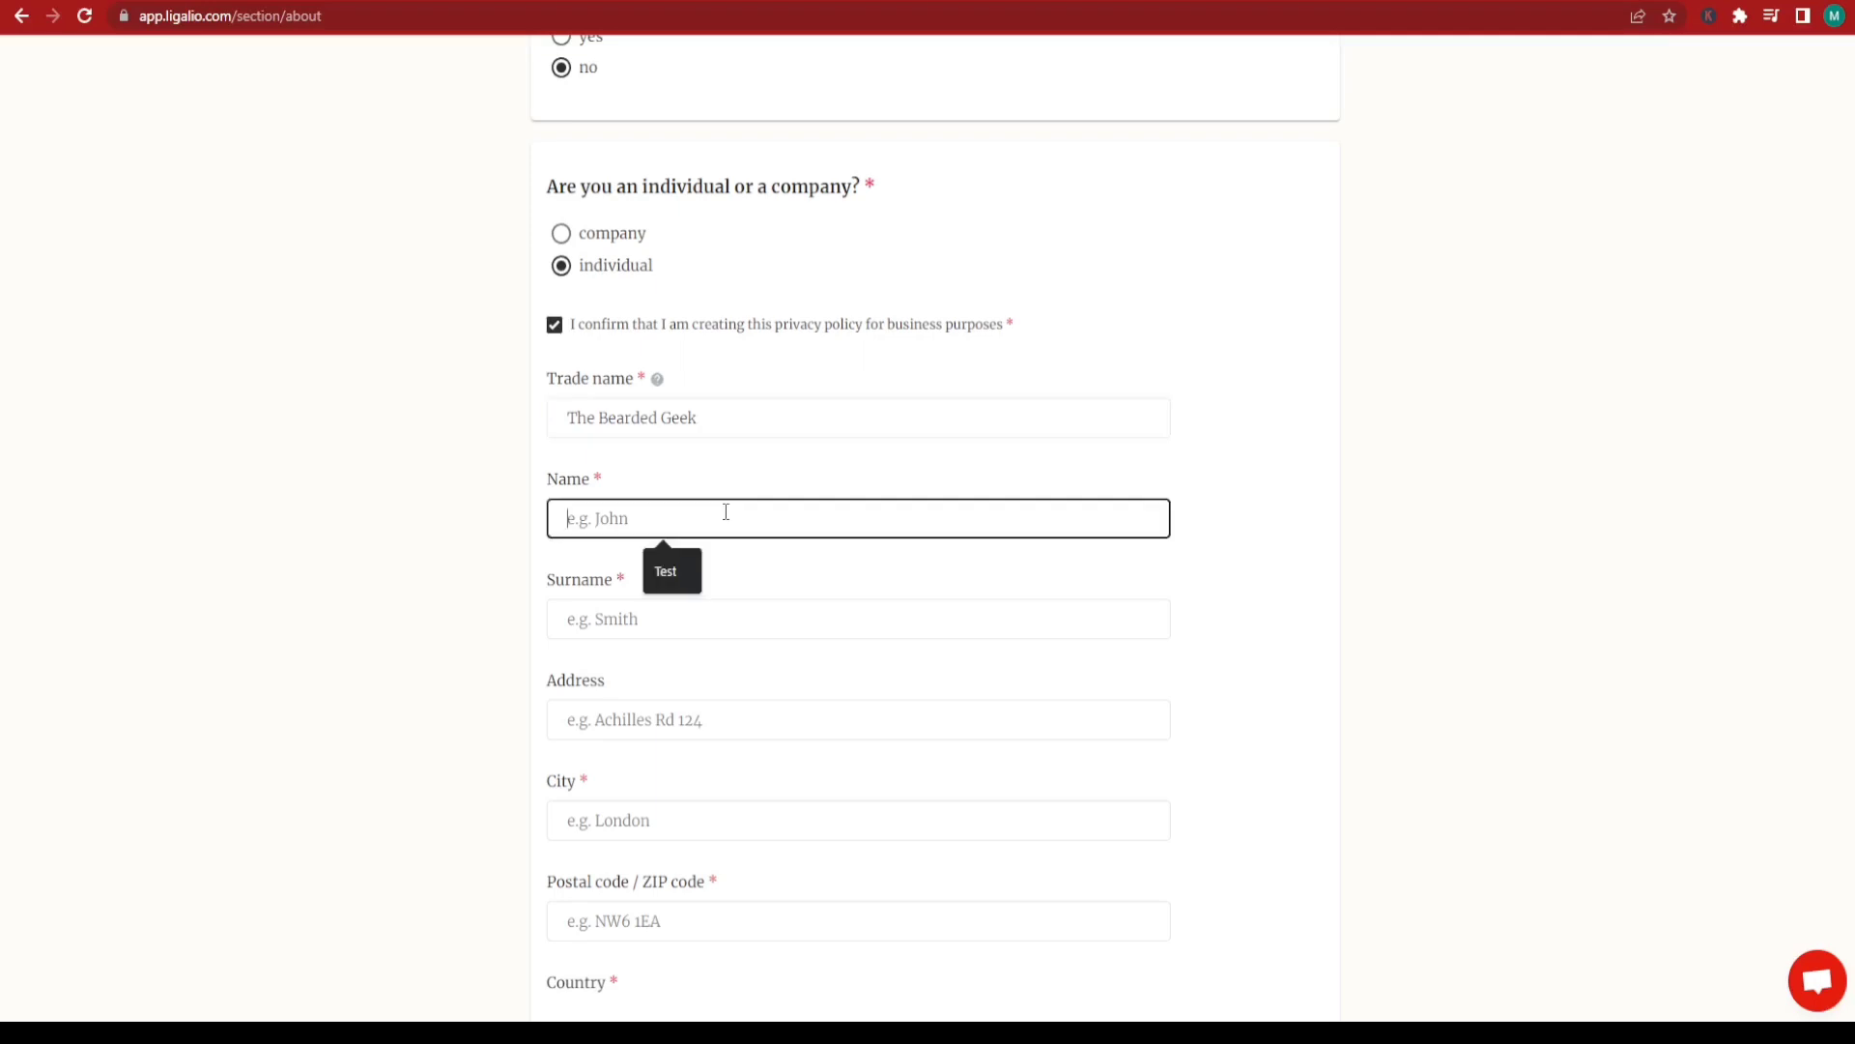
type("Test")
left_click(655, 618)
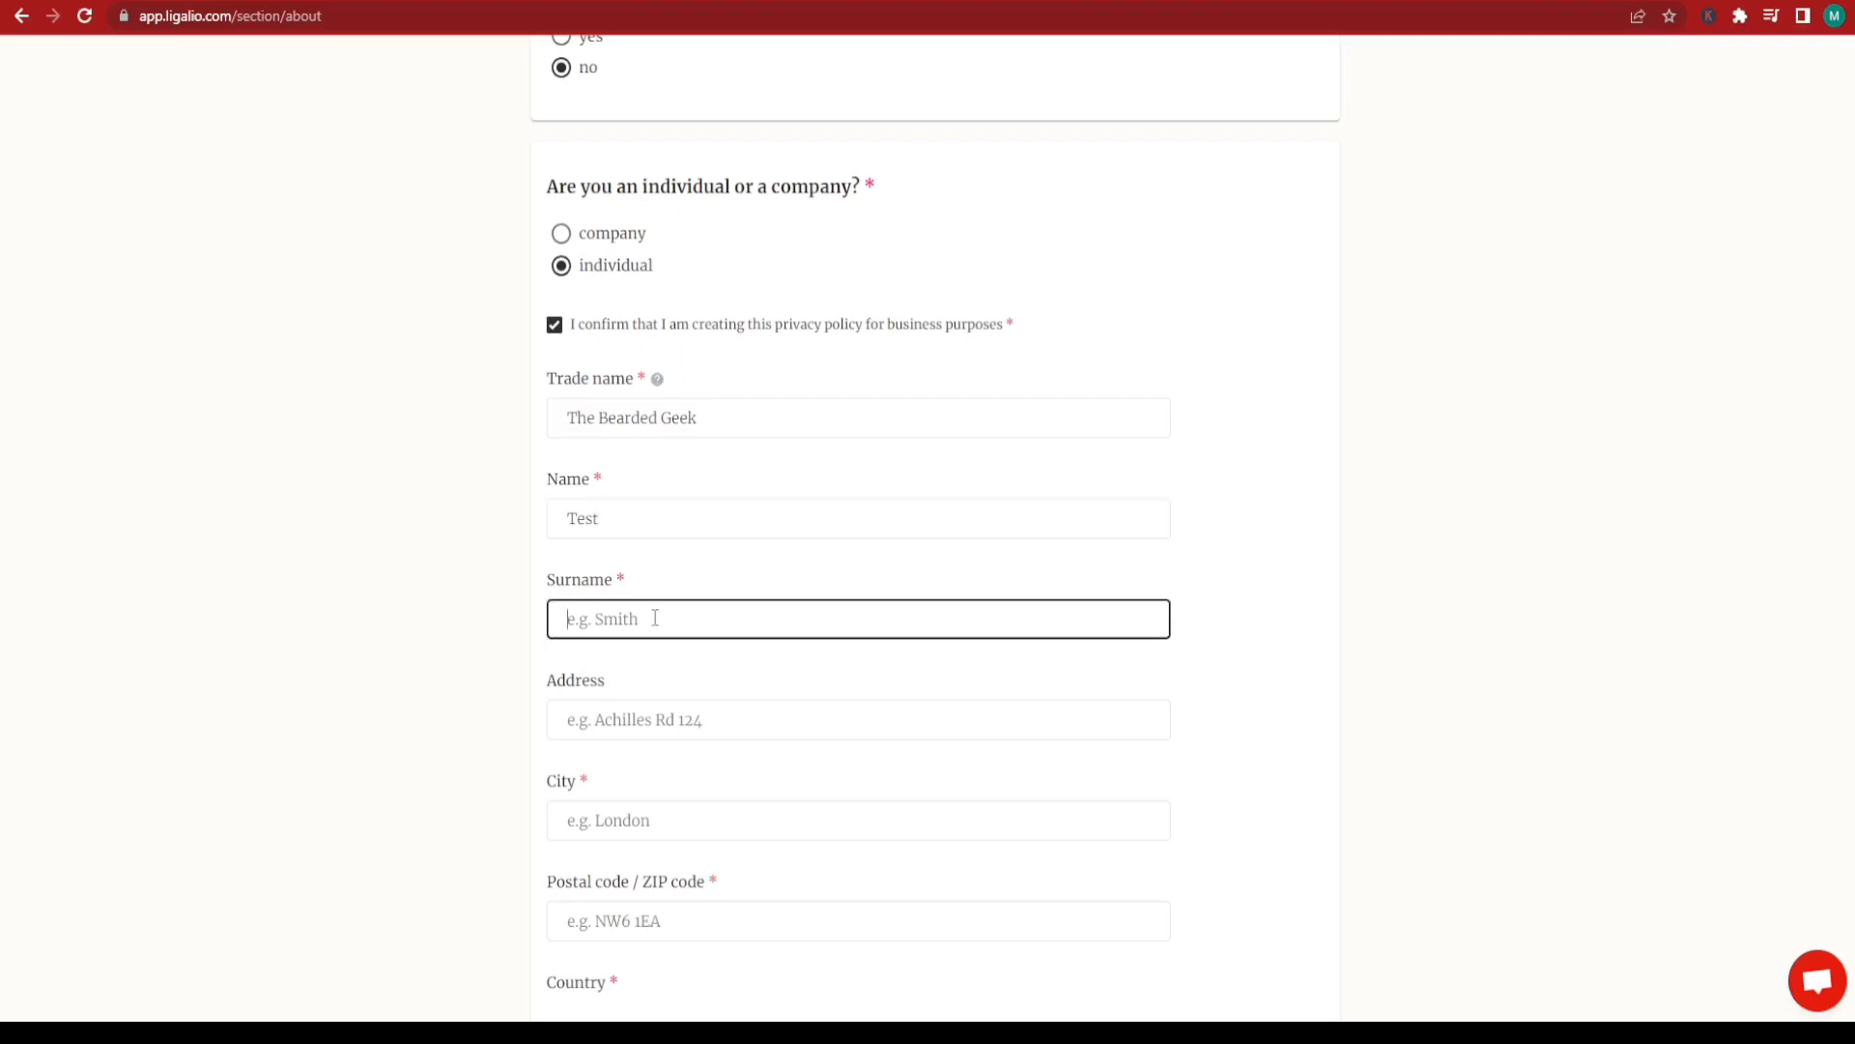
type("Testing")
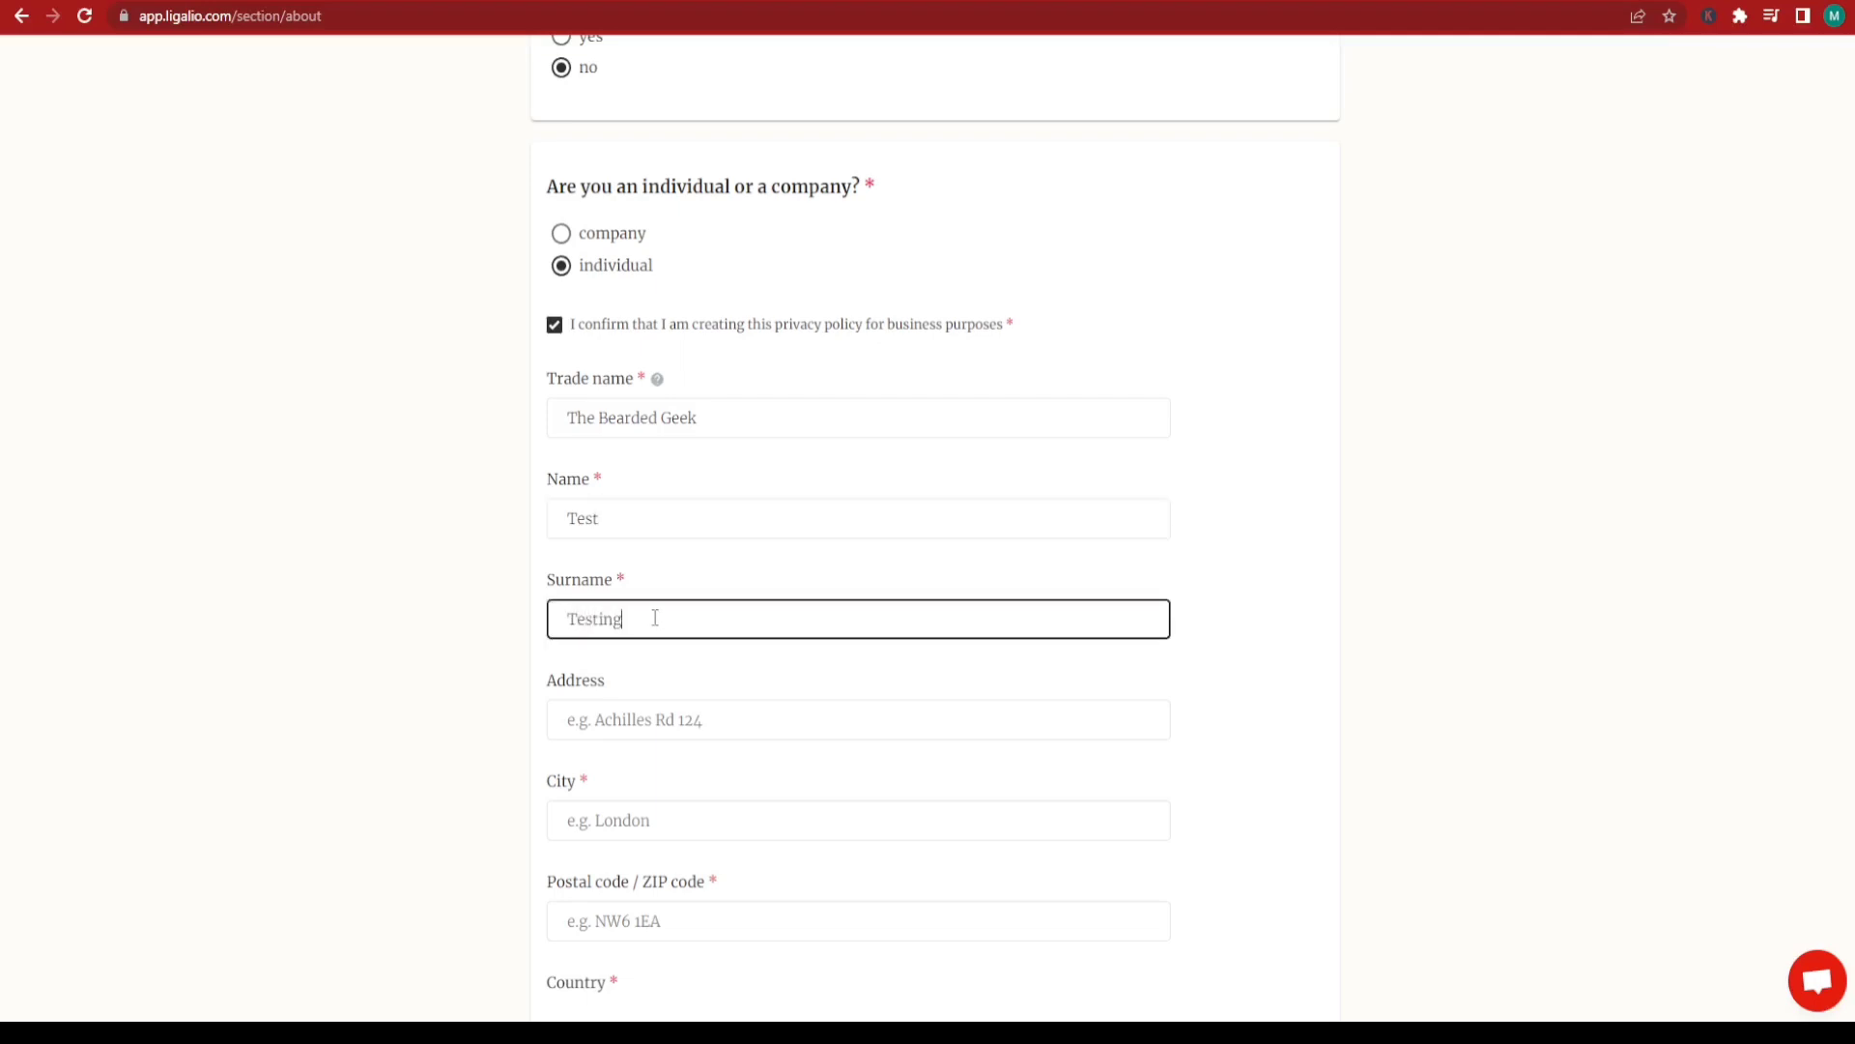
Step: Fill in the owner's street address, city and postal code
left_click(670, 765)
left_click(662, 725)
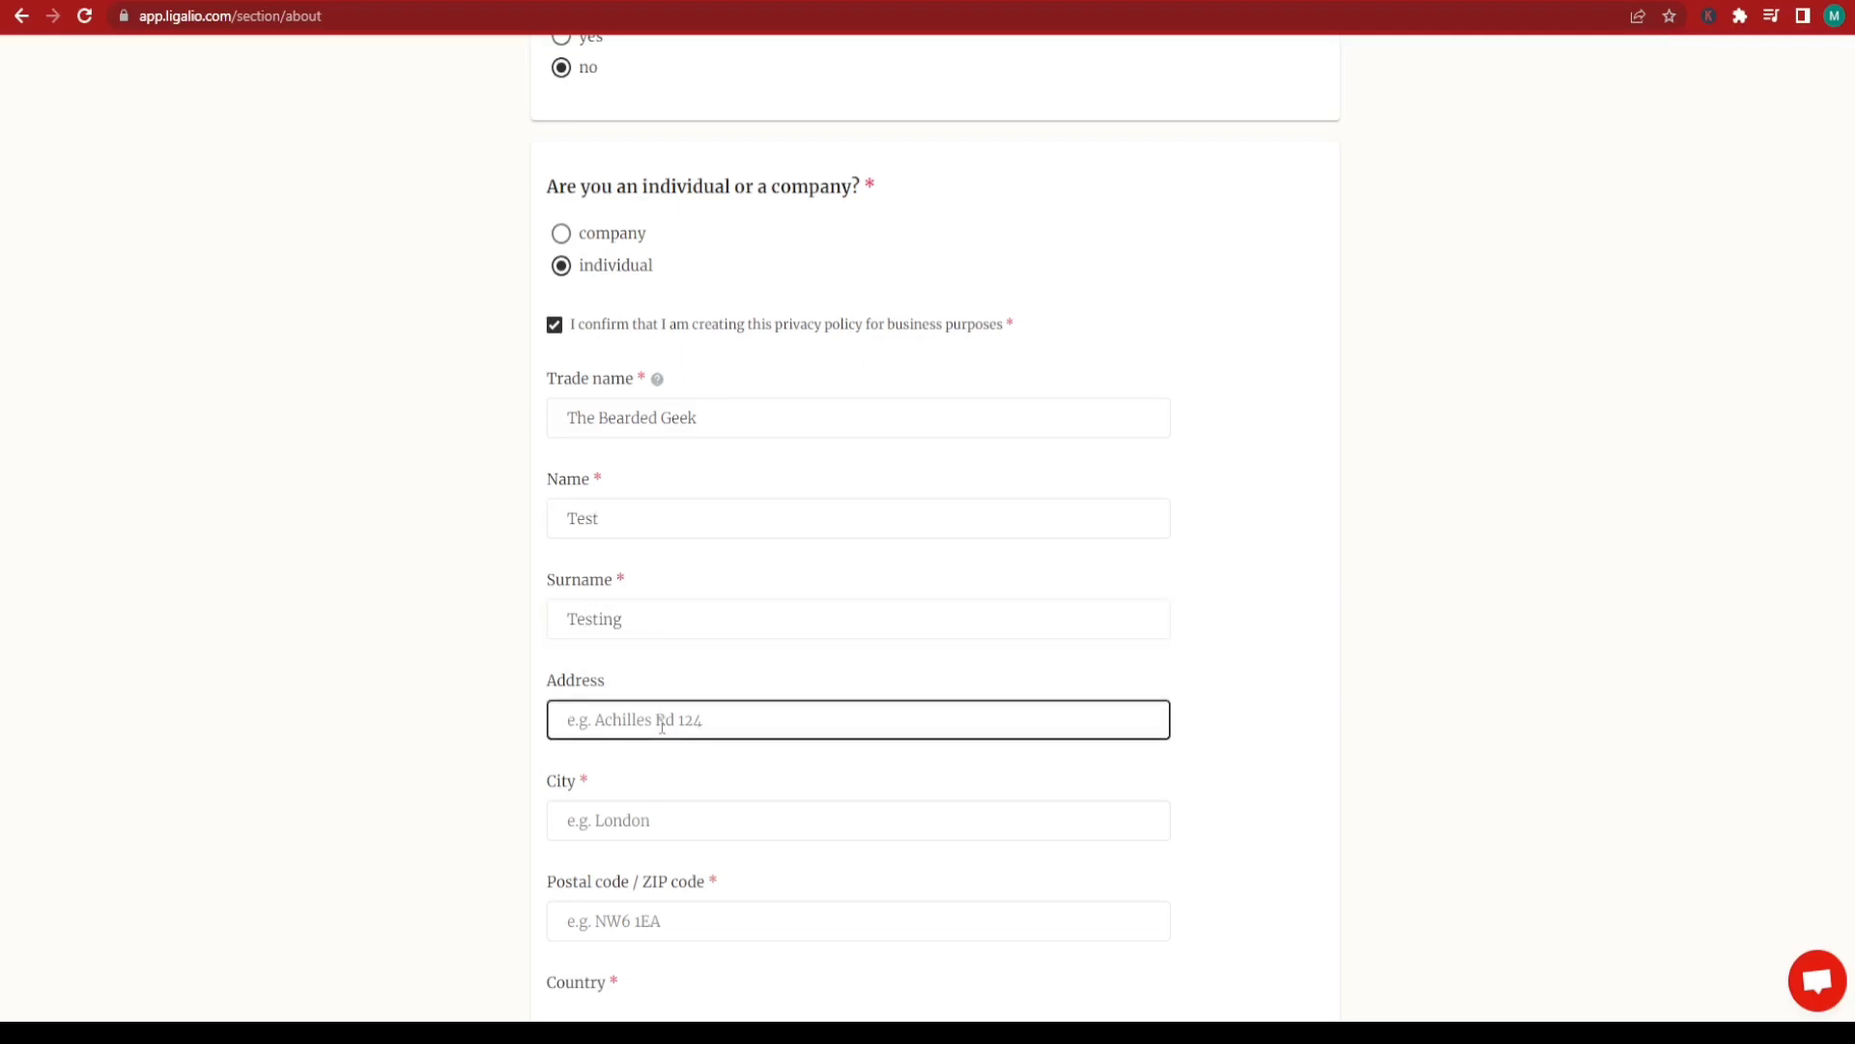
type("abscgh 400789")
left_click(632, 820)
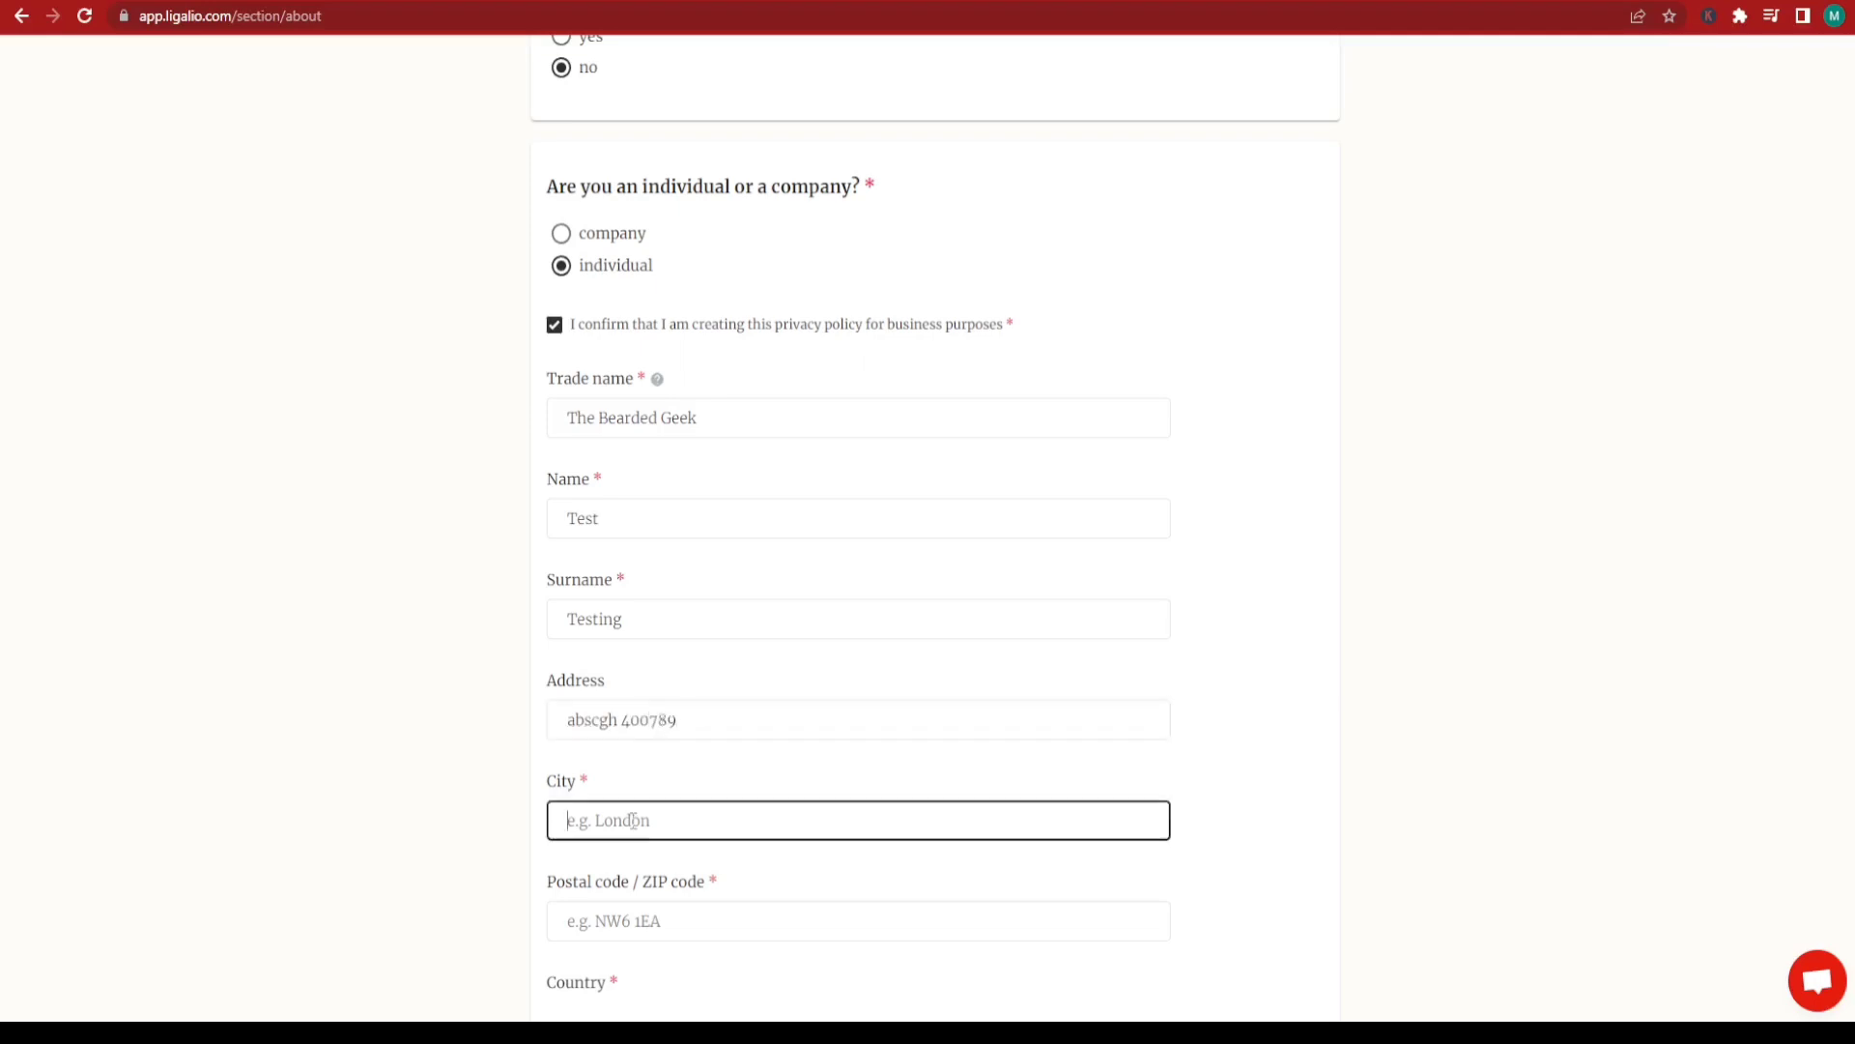
type("Mumbai")
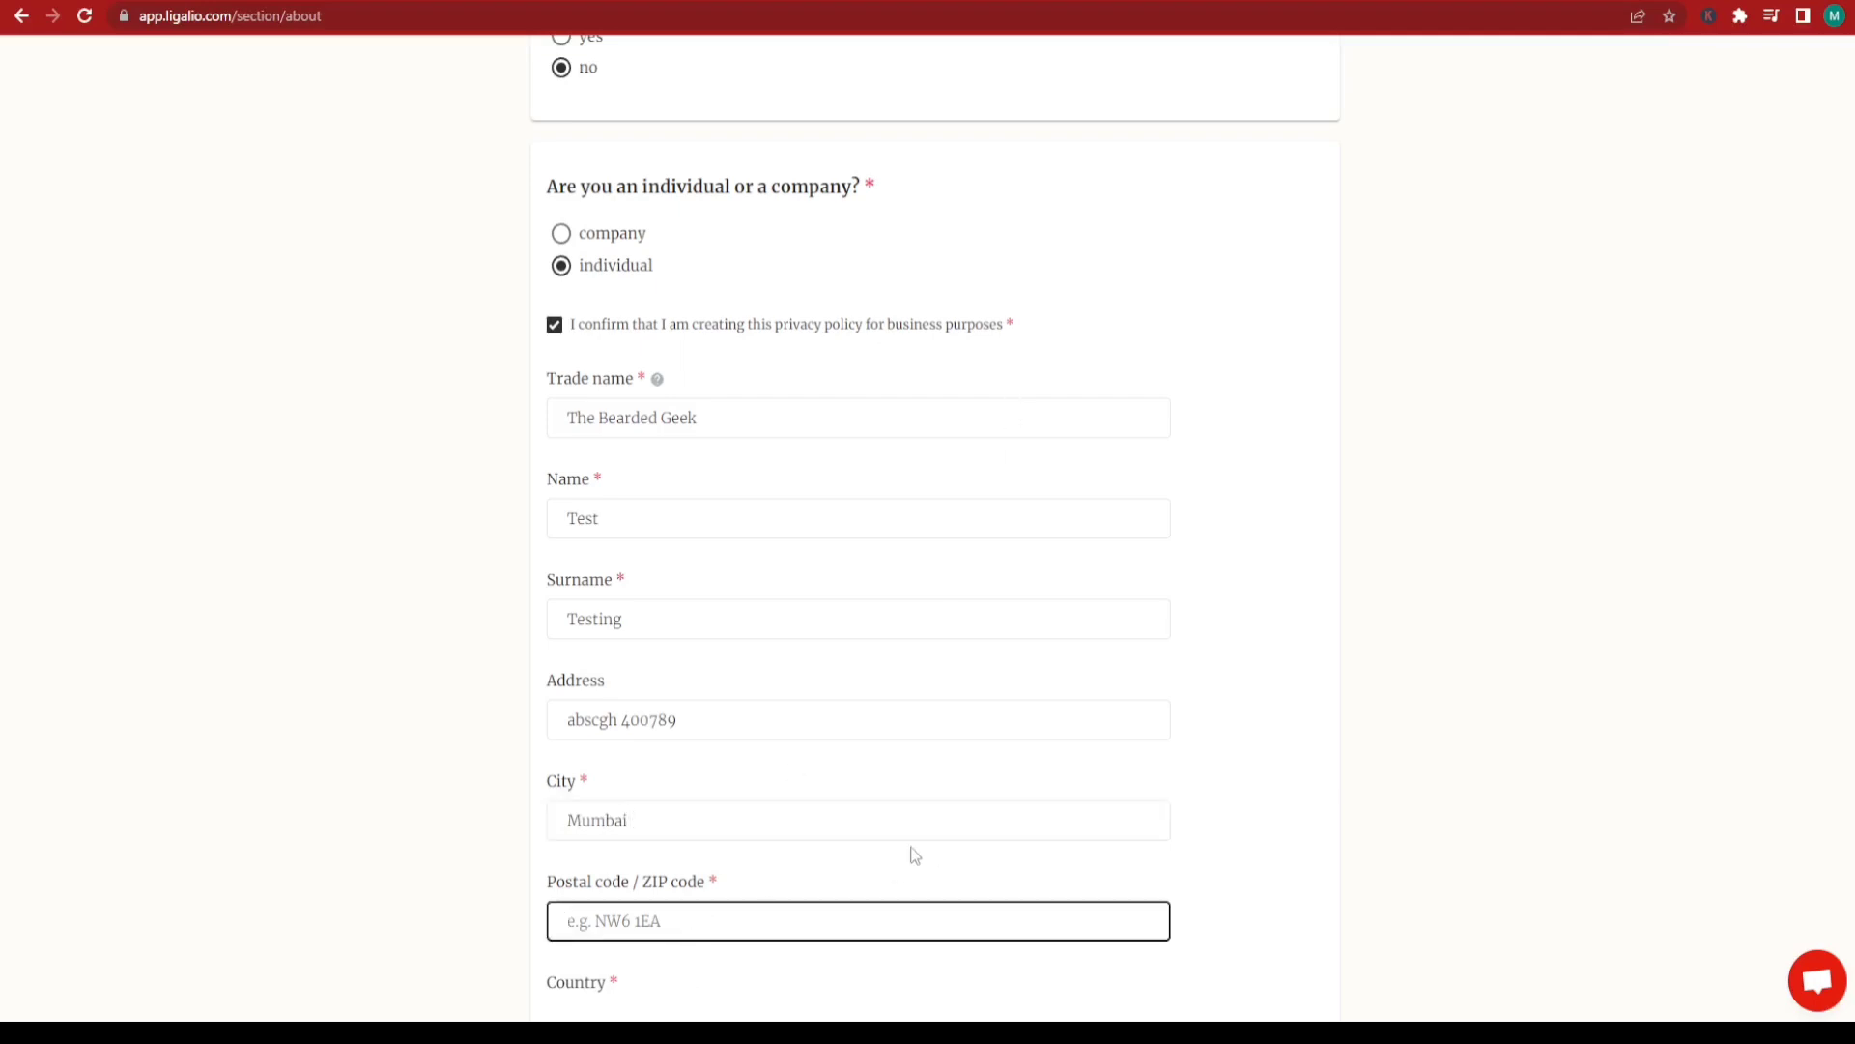
type("400001")
left_click(189, 824)
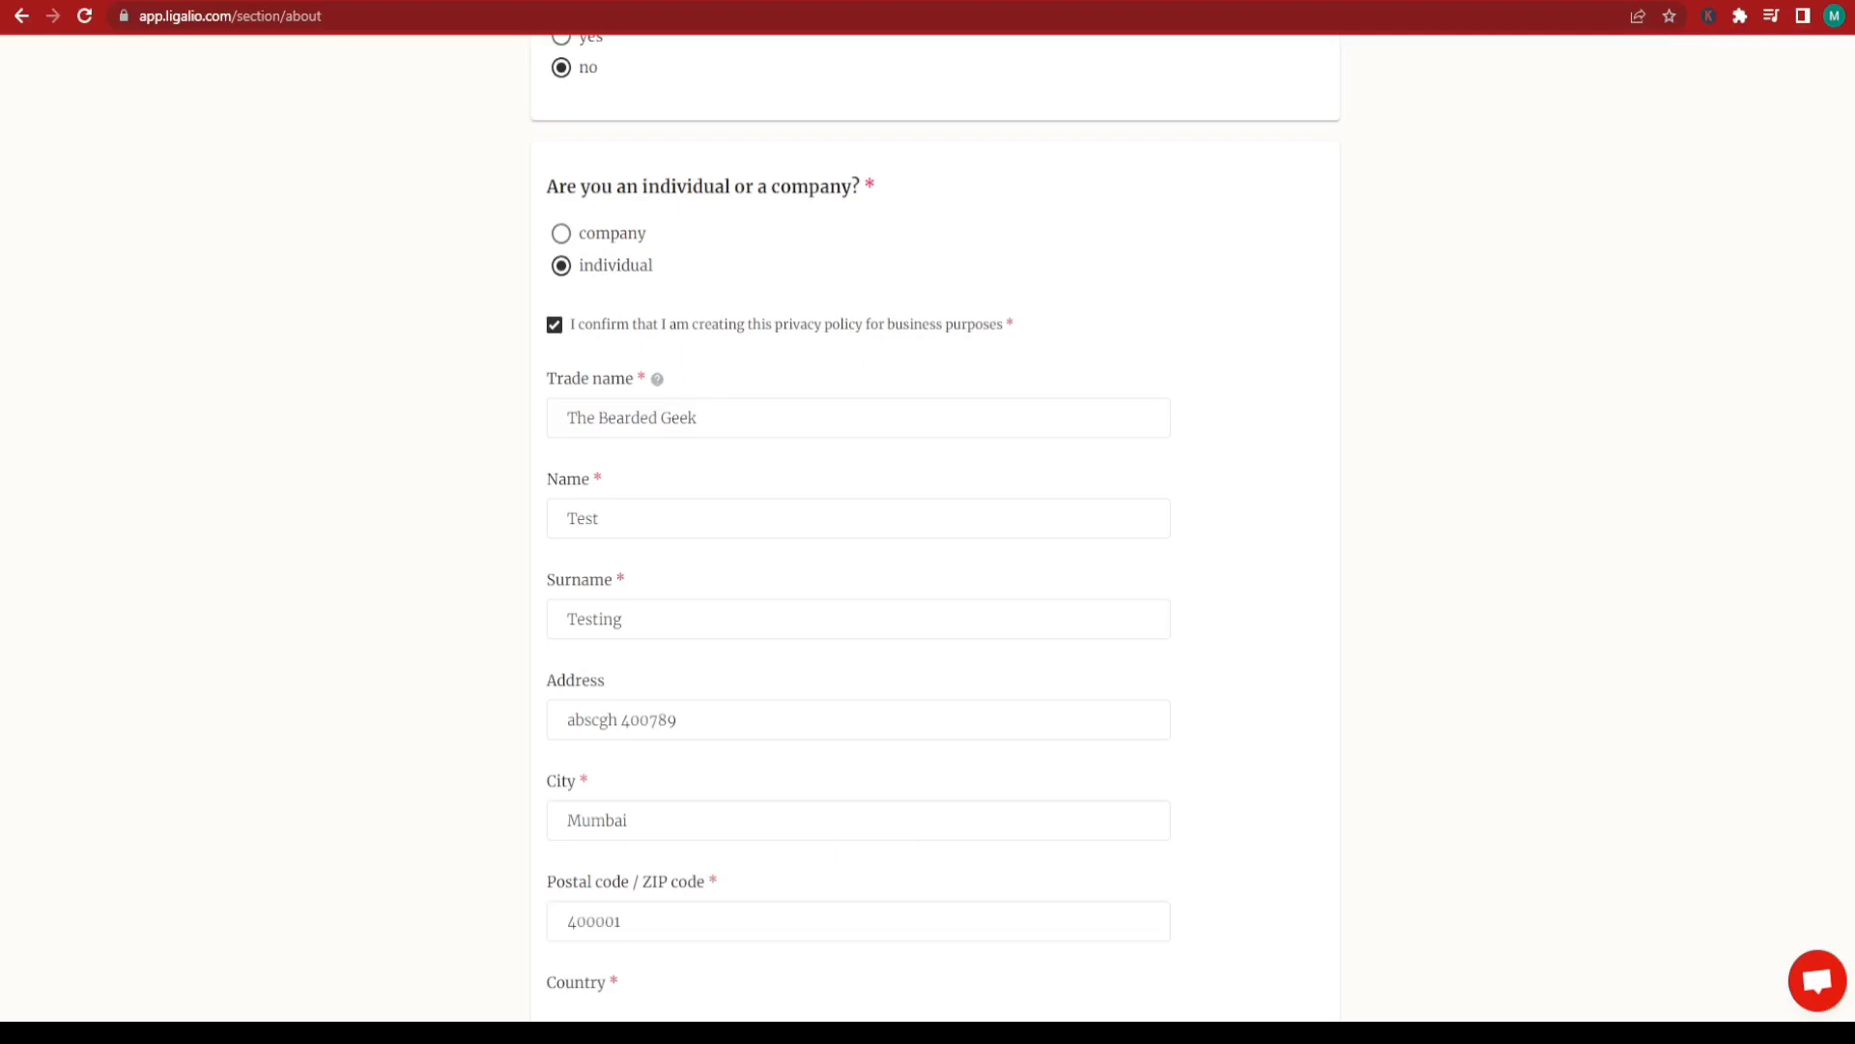
Step: Set the country to India and continue to the contact information section without subscribing to the newsletter
scroll(936, 522, "down", 4)
left_click(651, 651)
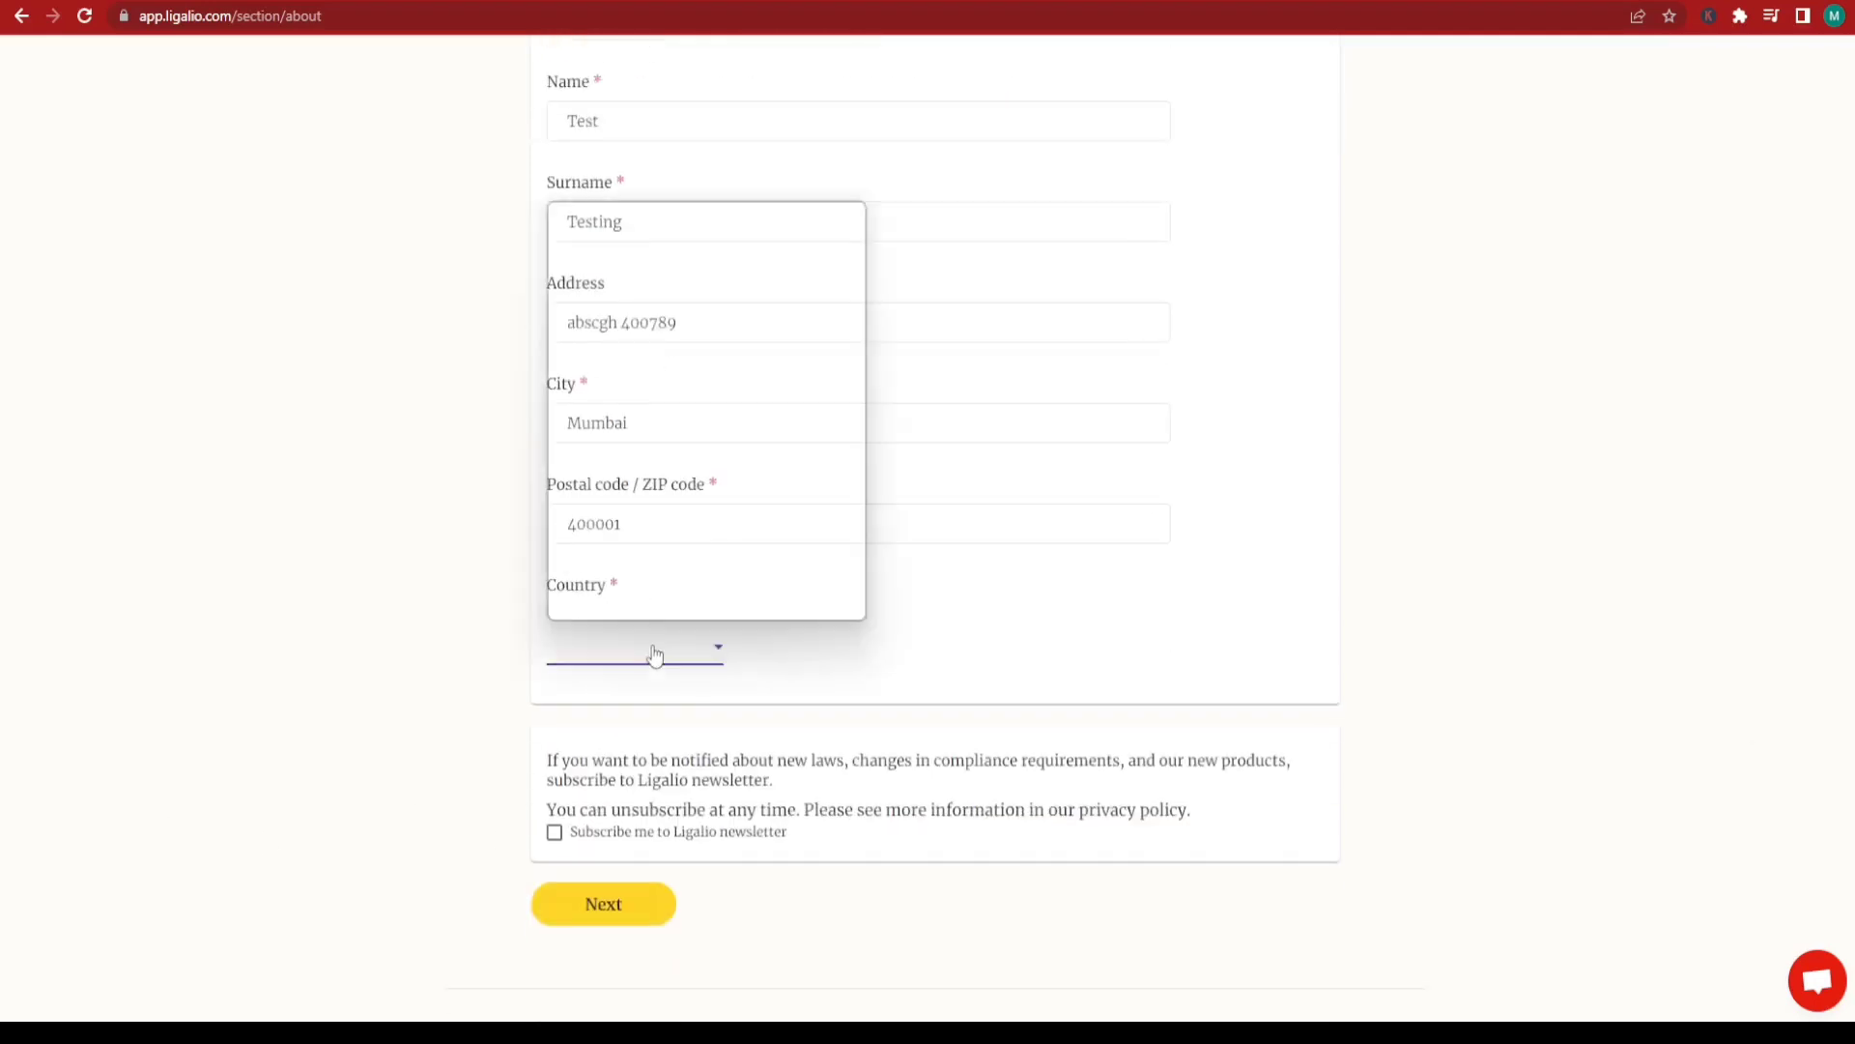
scroll(863, 328, "down", 10)
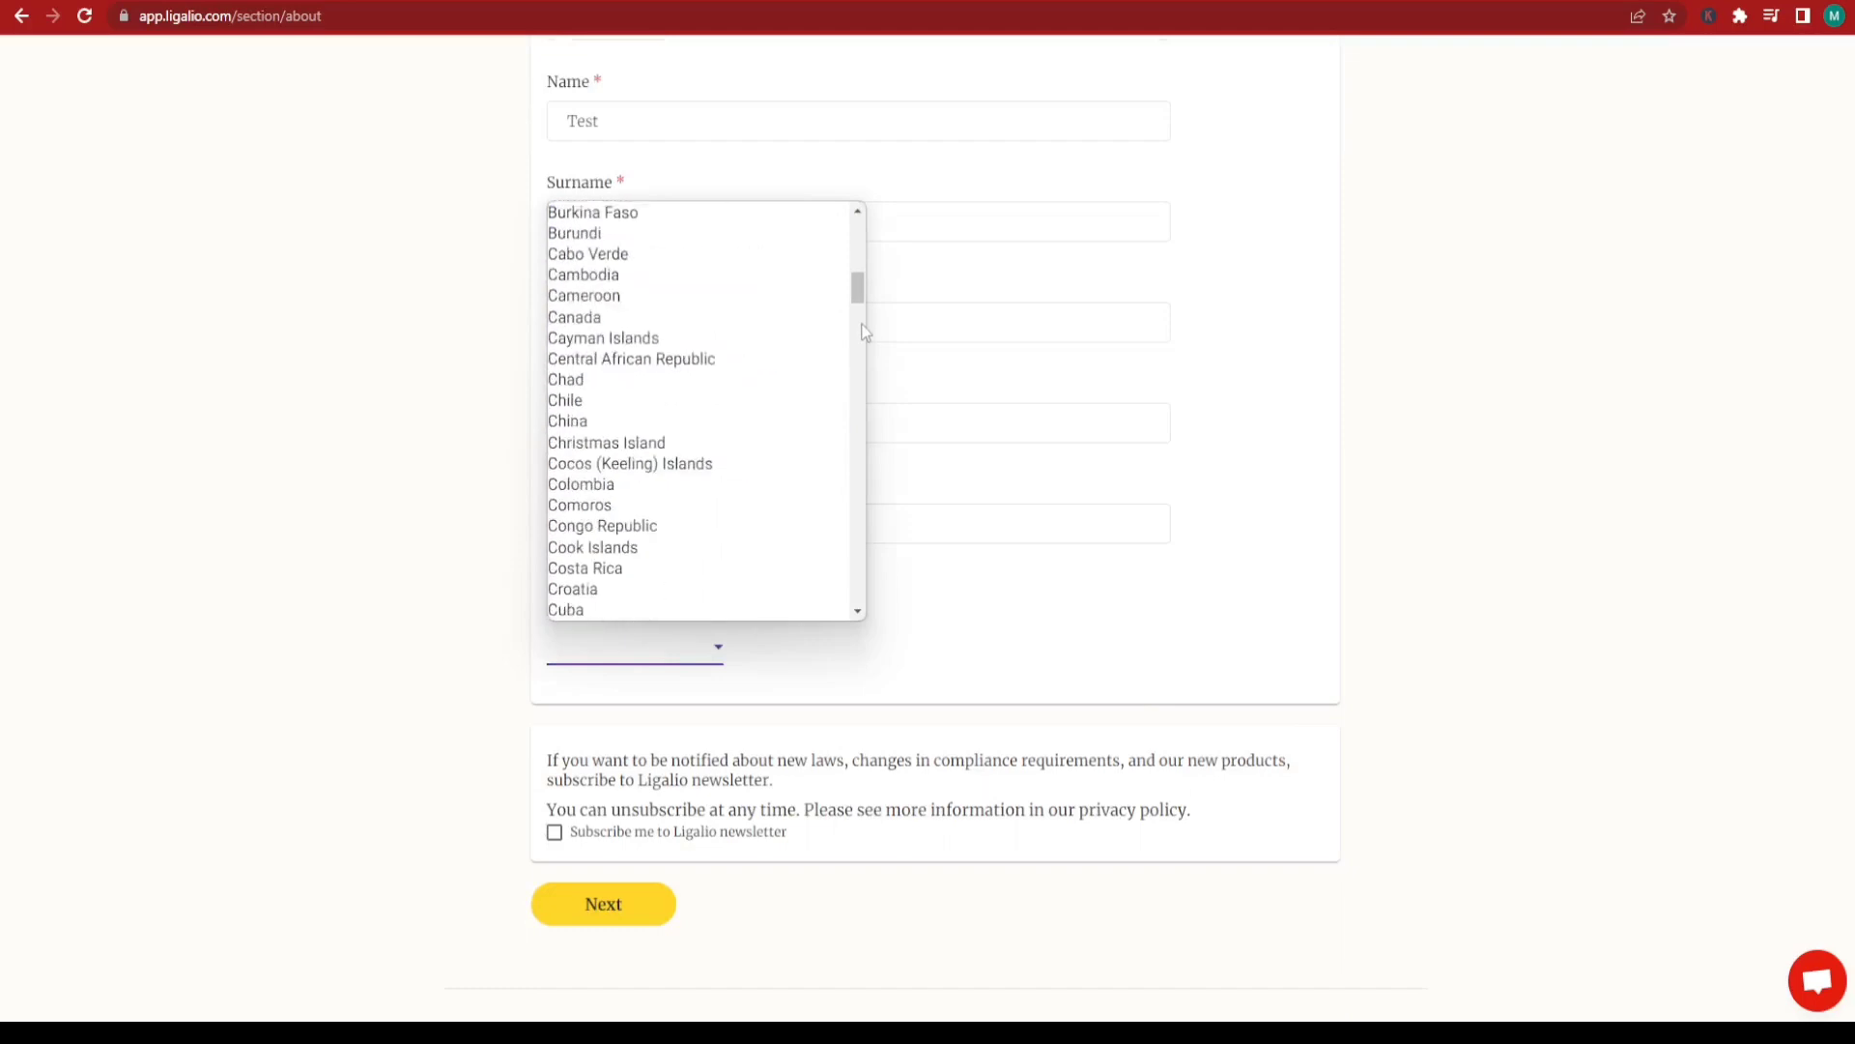
left_click_drag(863, 329, 866, 365)
left_click(629, 537)
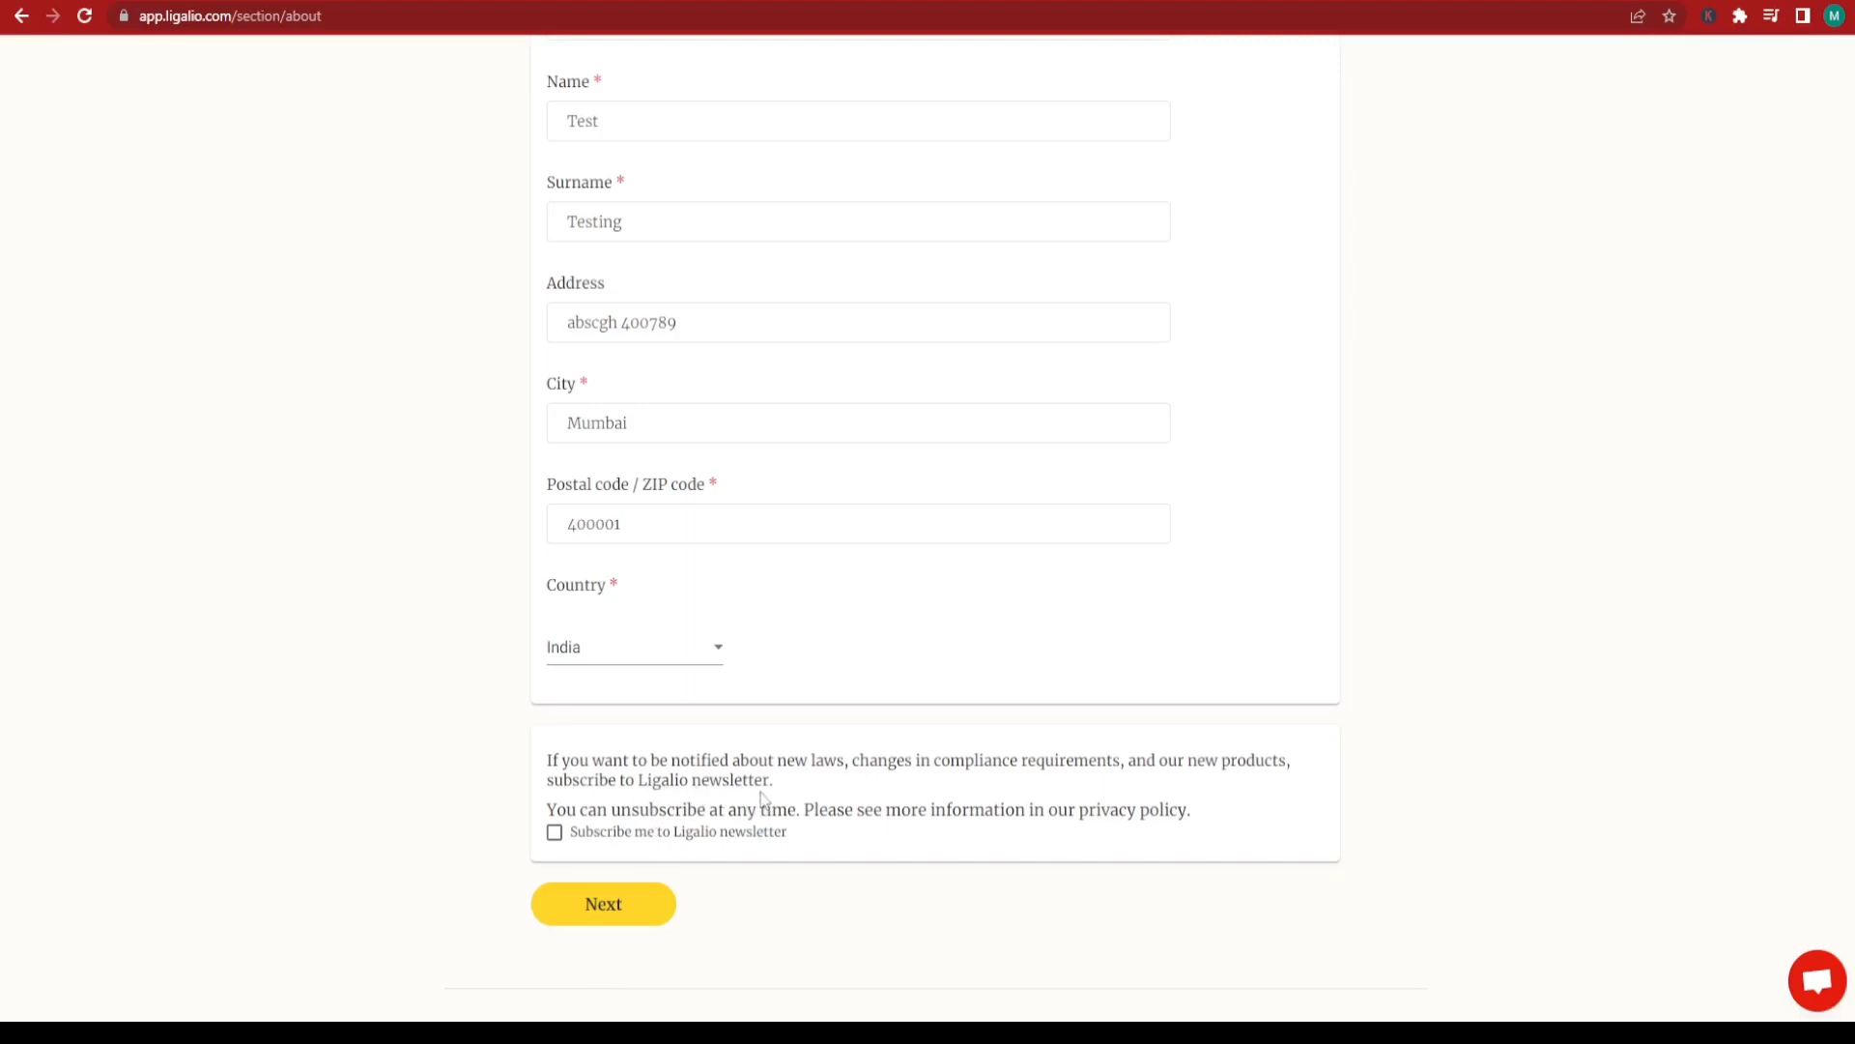
left_click(624, 913)
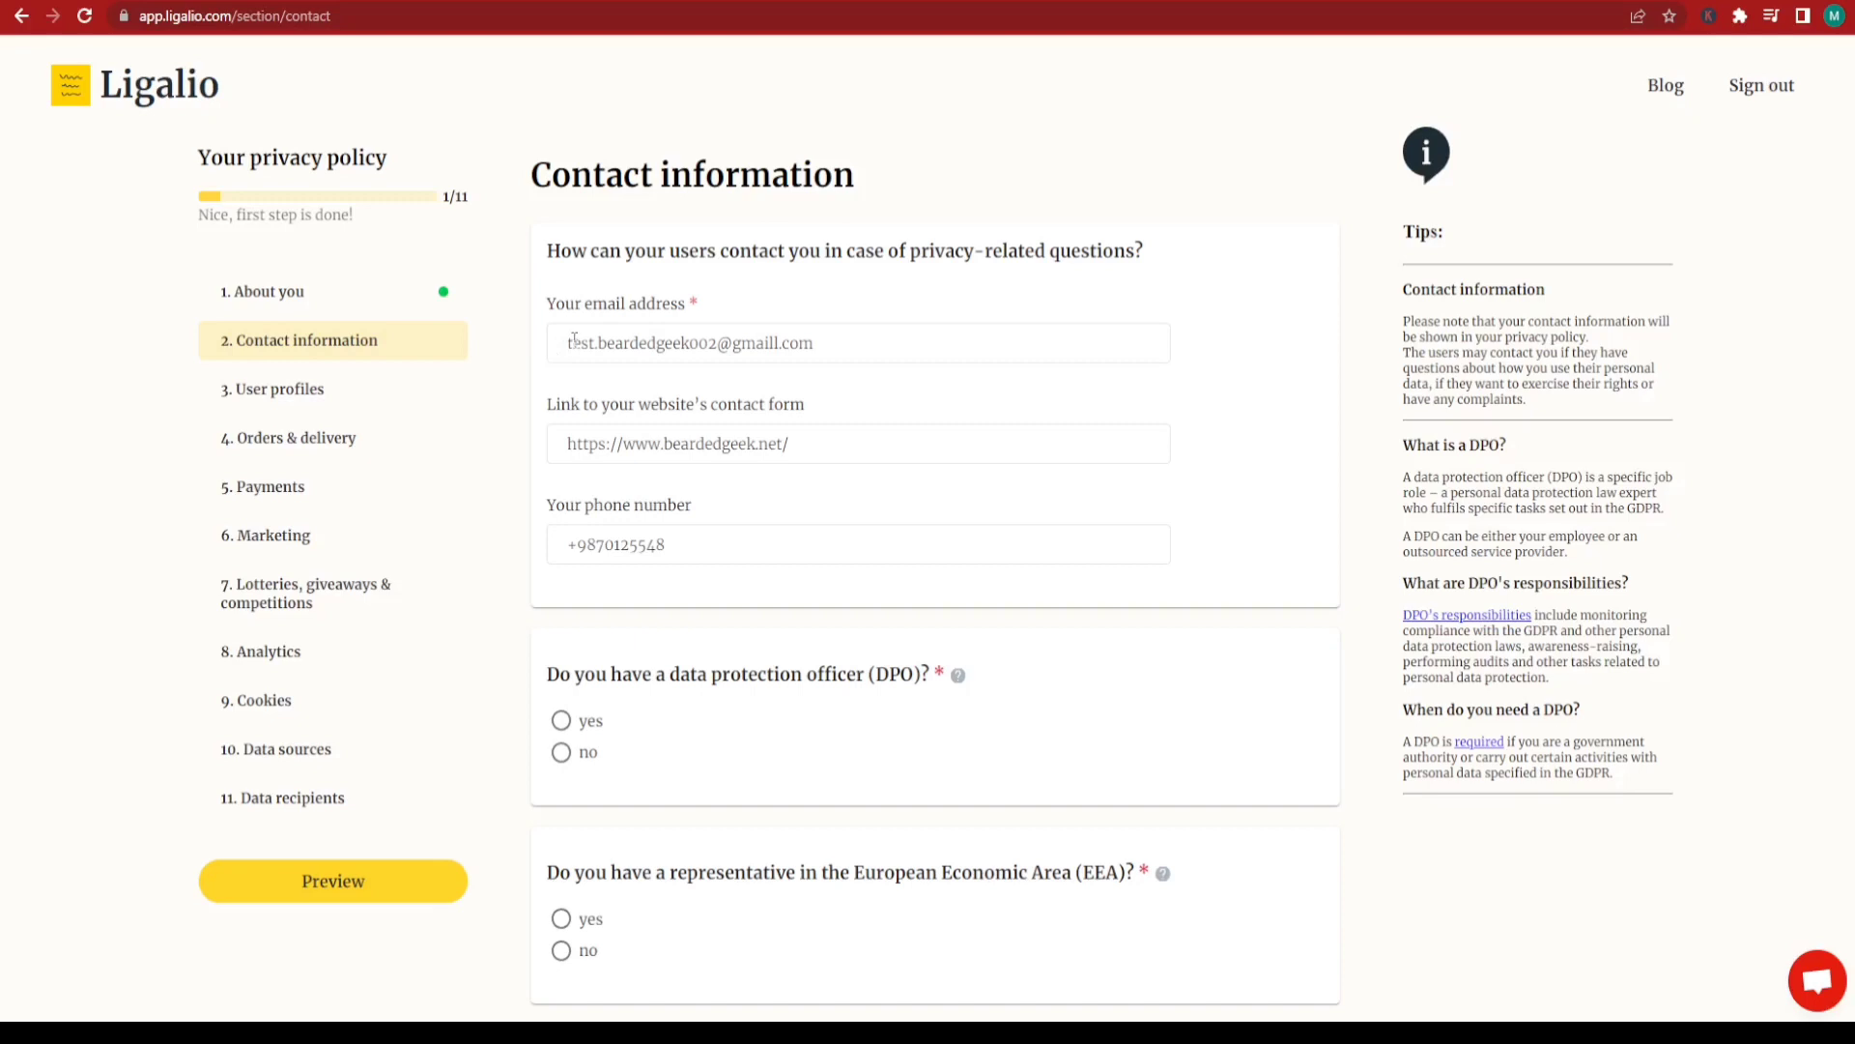
Step: Review the email address, contact form link and phone number provided for privacy-related questions
left_click_drag(574, 339, 919, 356)
left_click(919, 355)
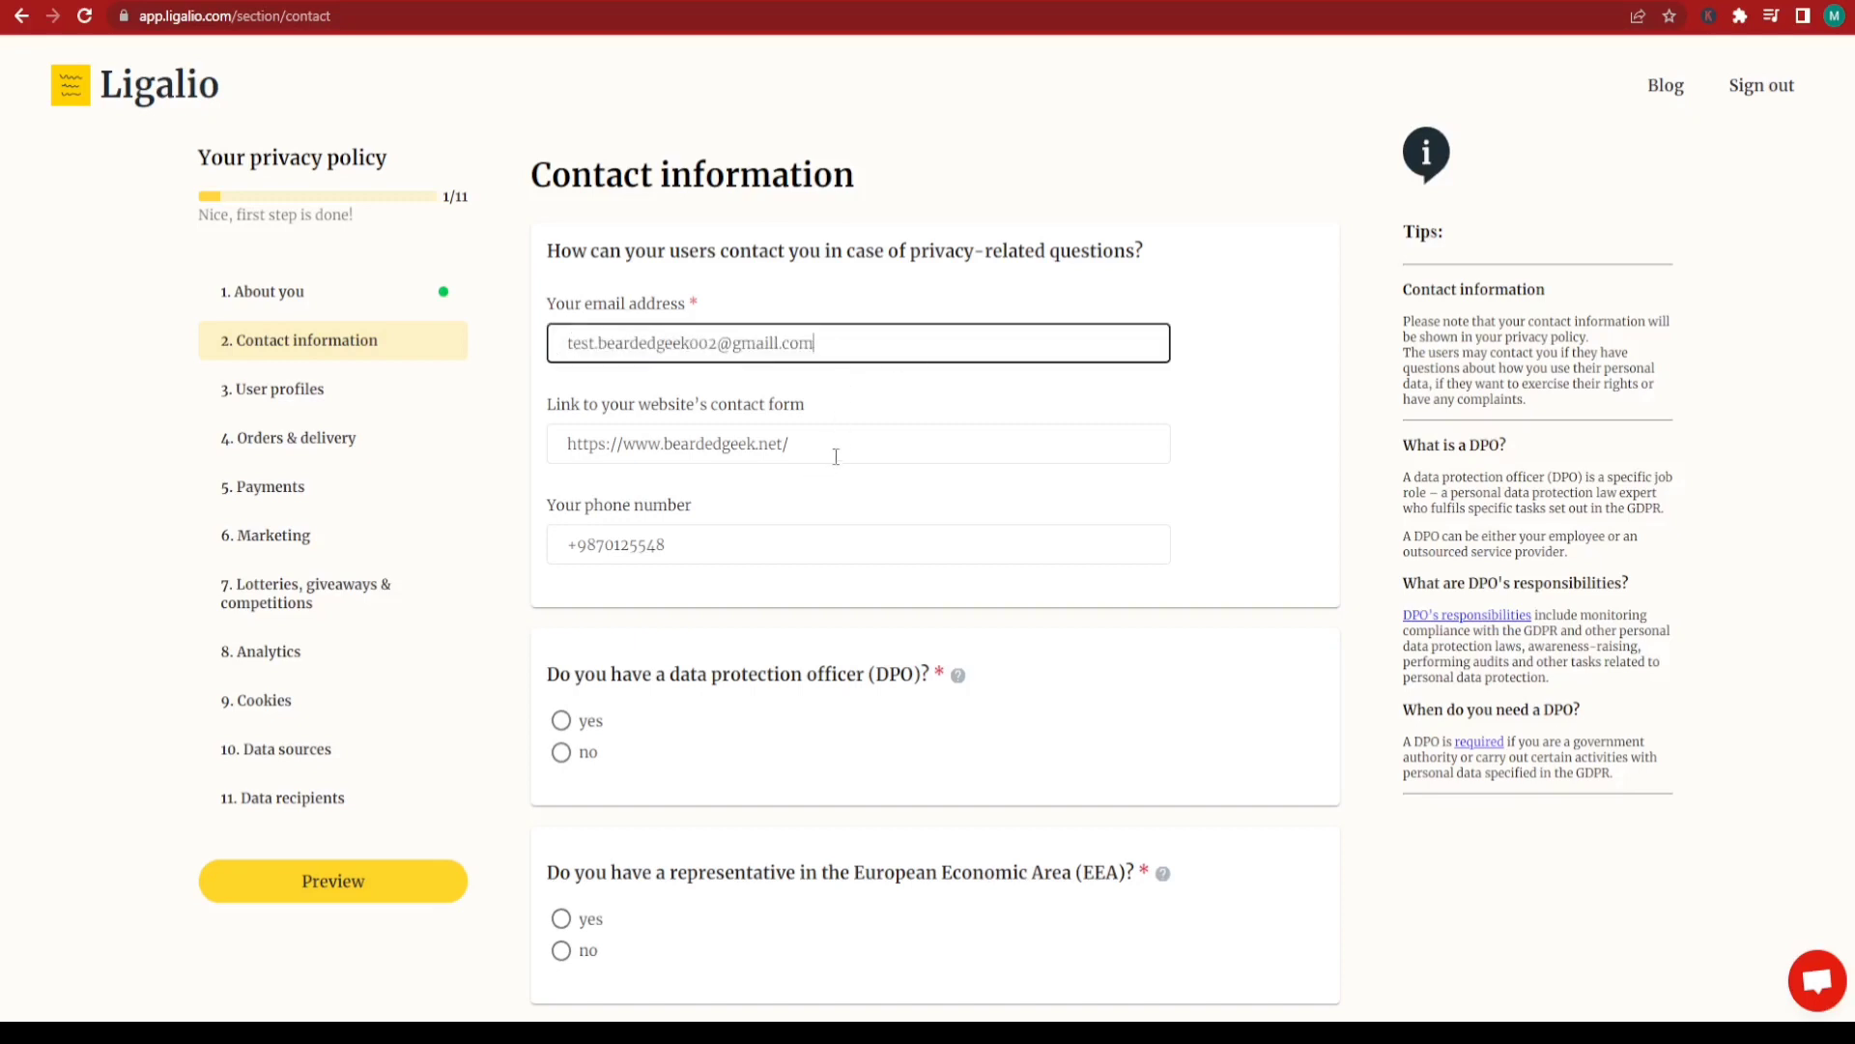
left_click_drag(846, 450, 537, 458)
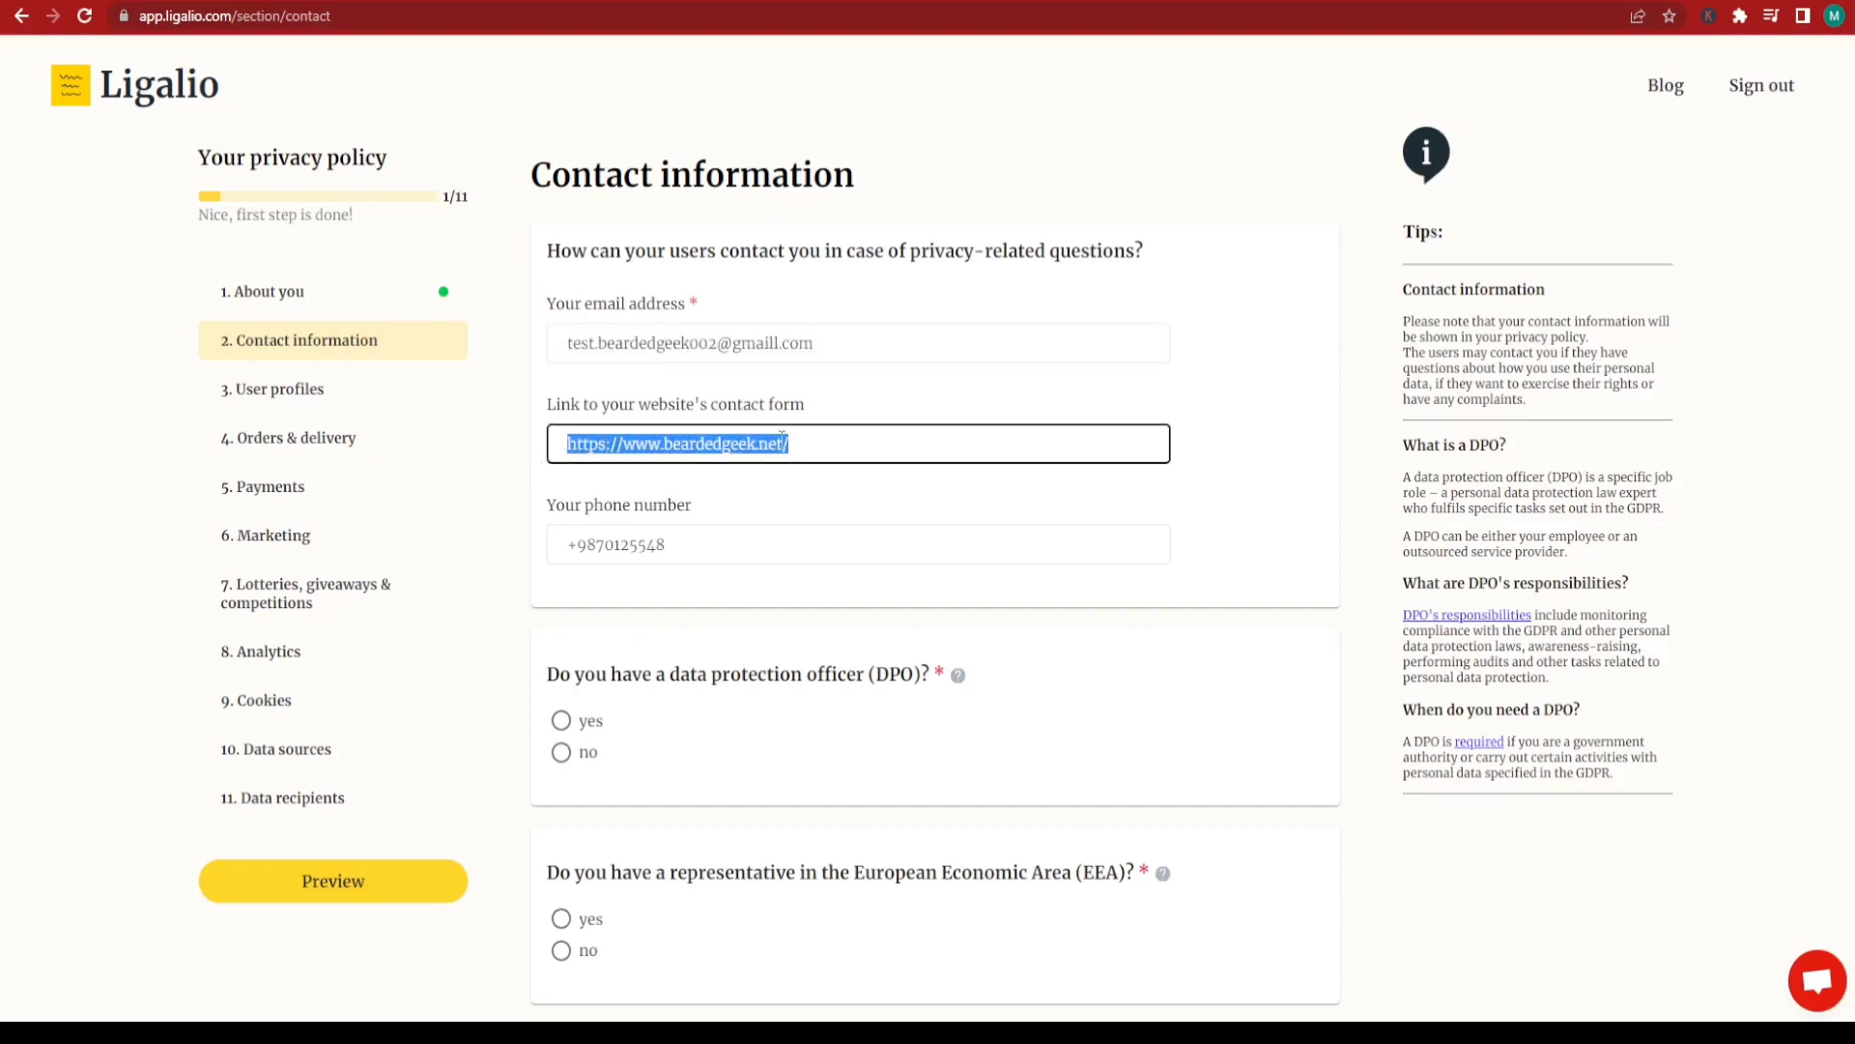
left_click(695, 543)
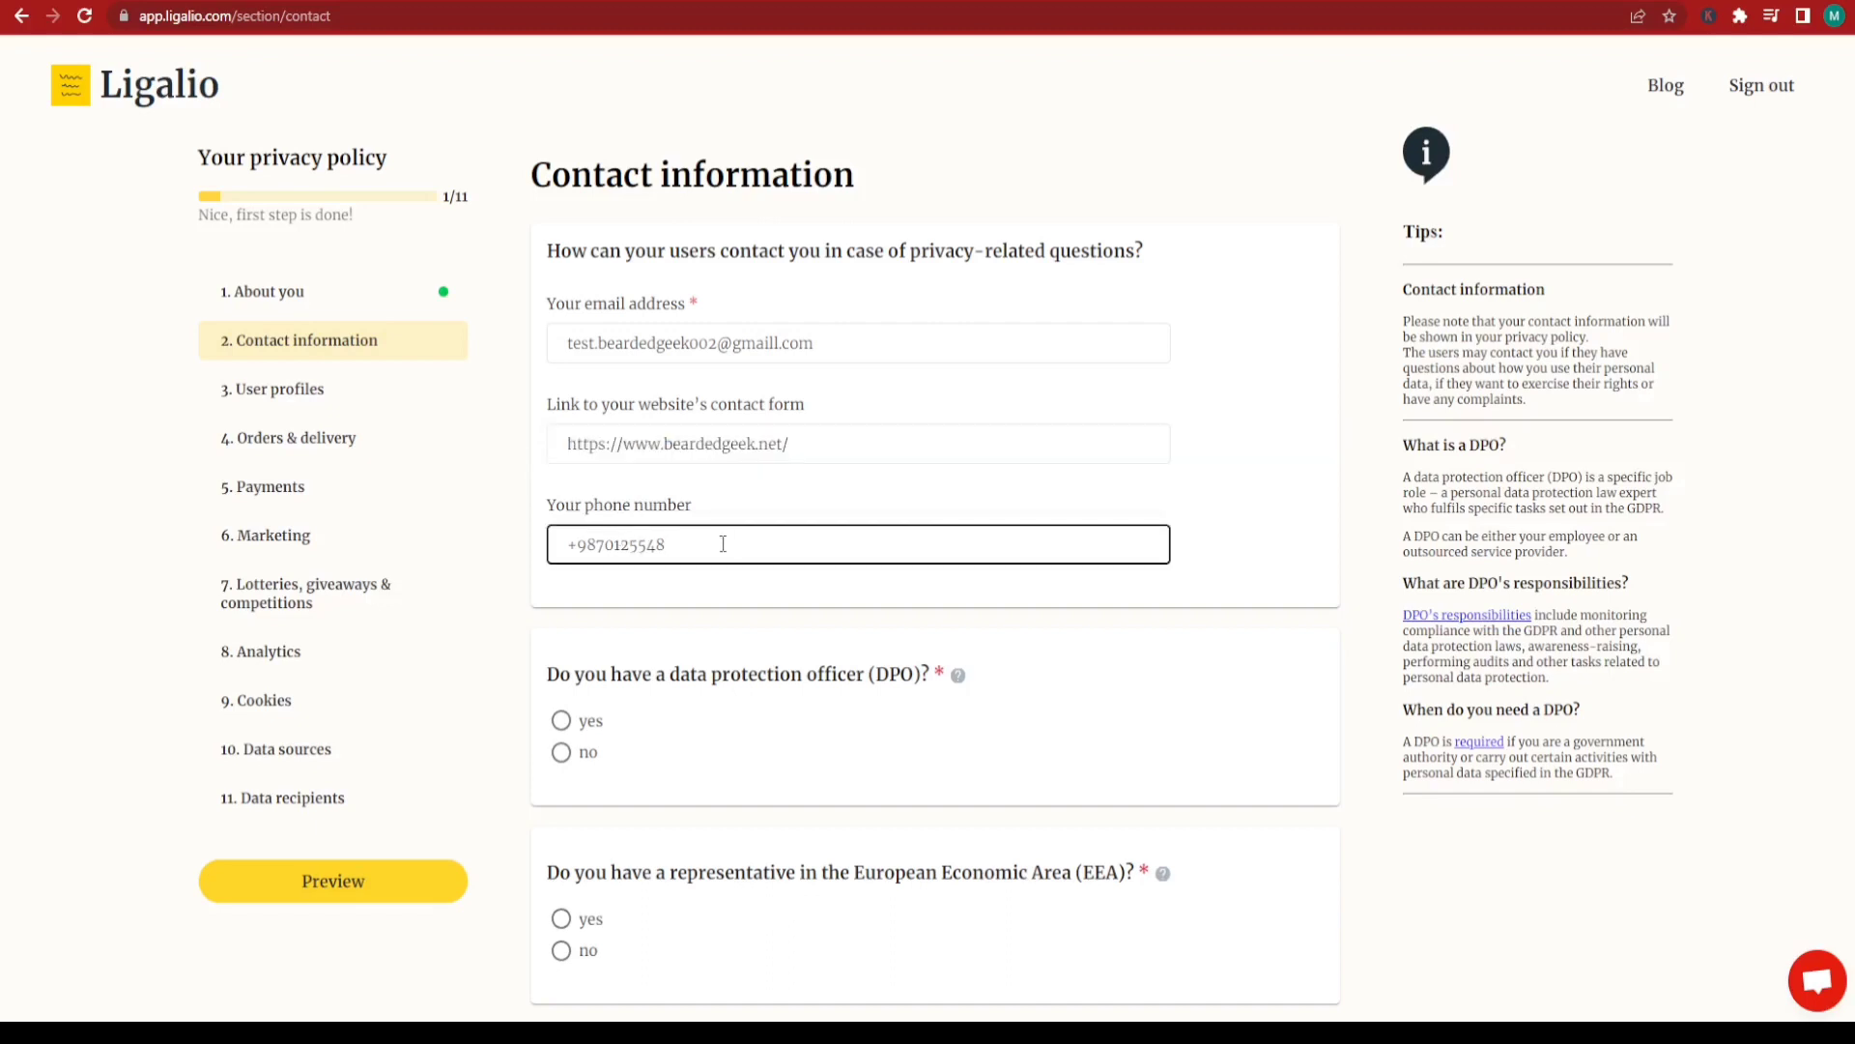
left_click_drag(722, 542, 530, 564)
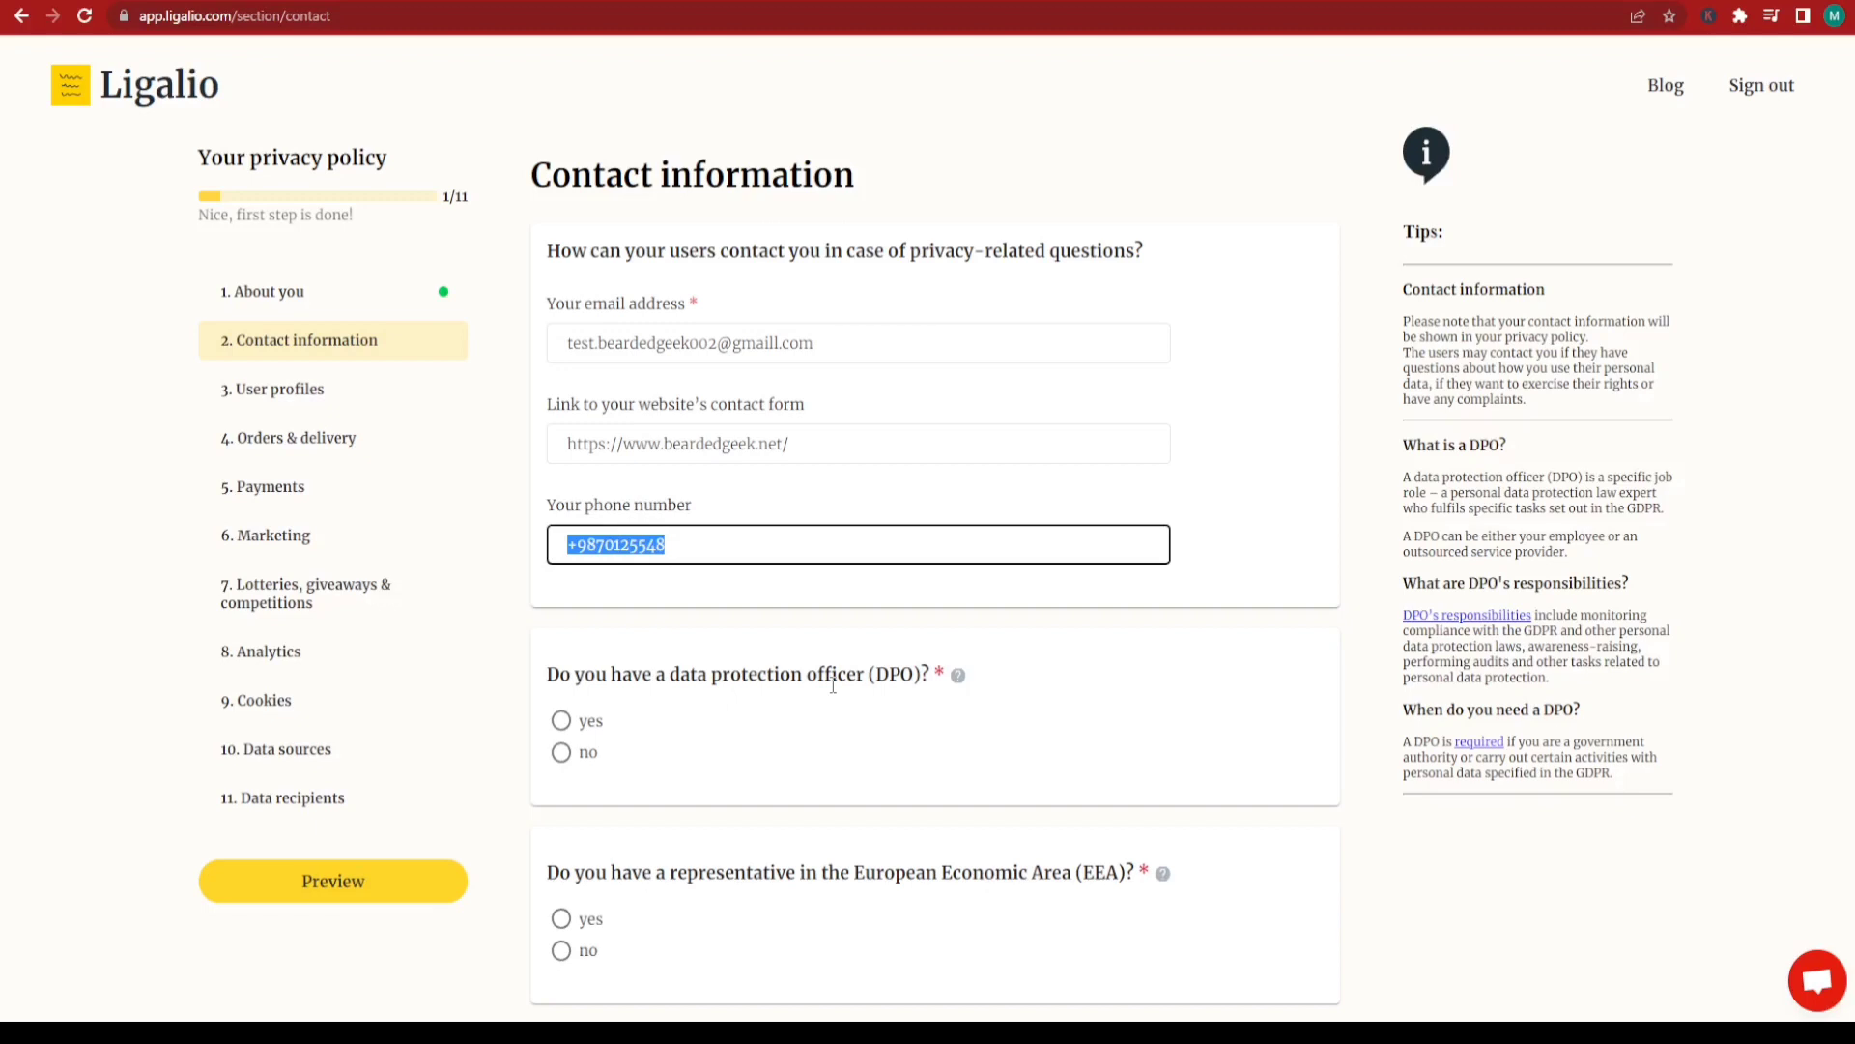
left_click(1271, 500)
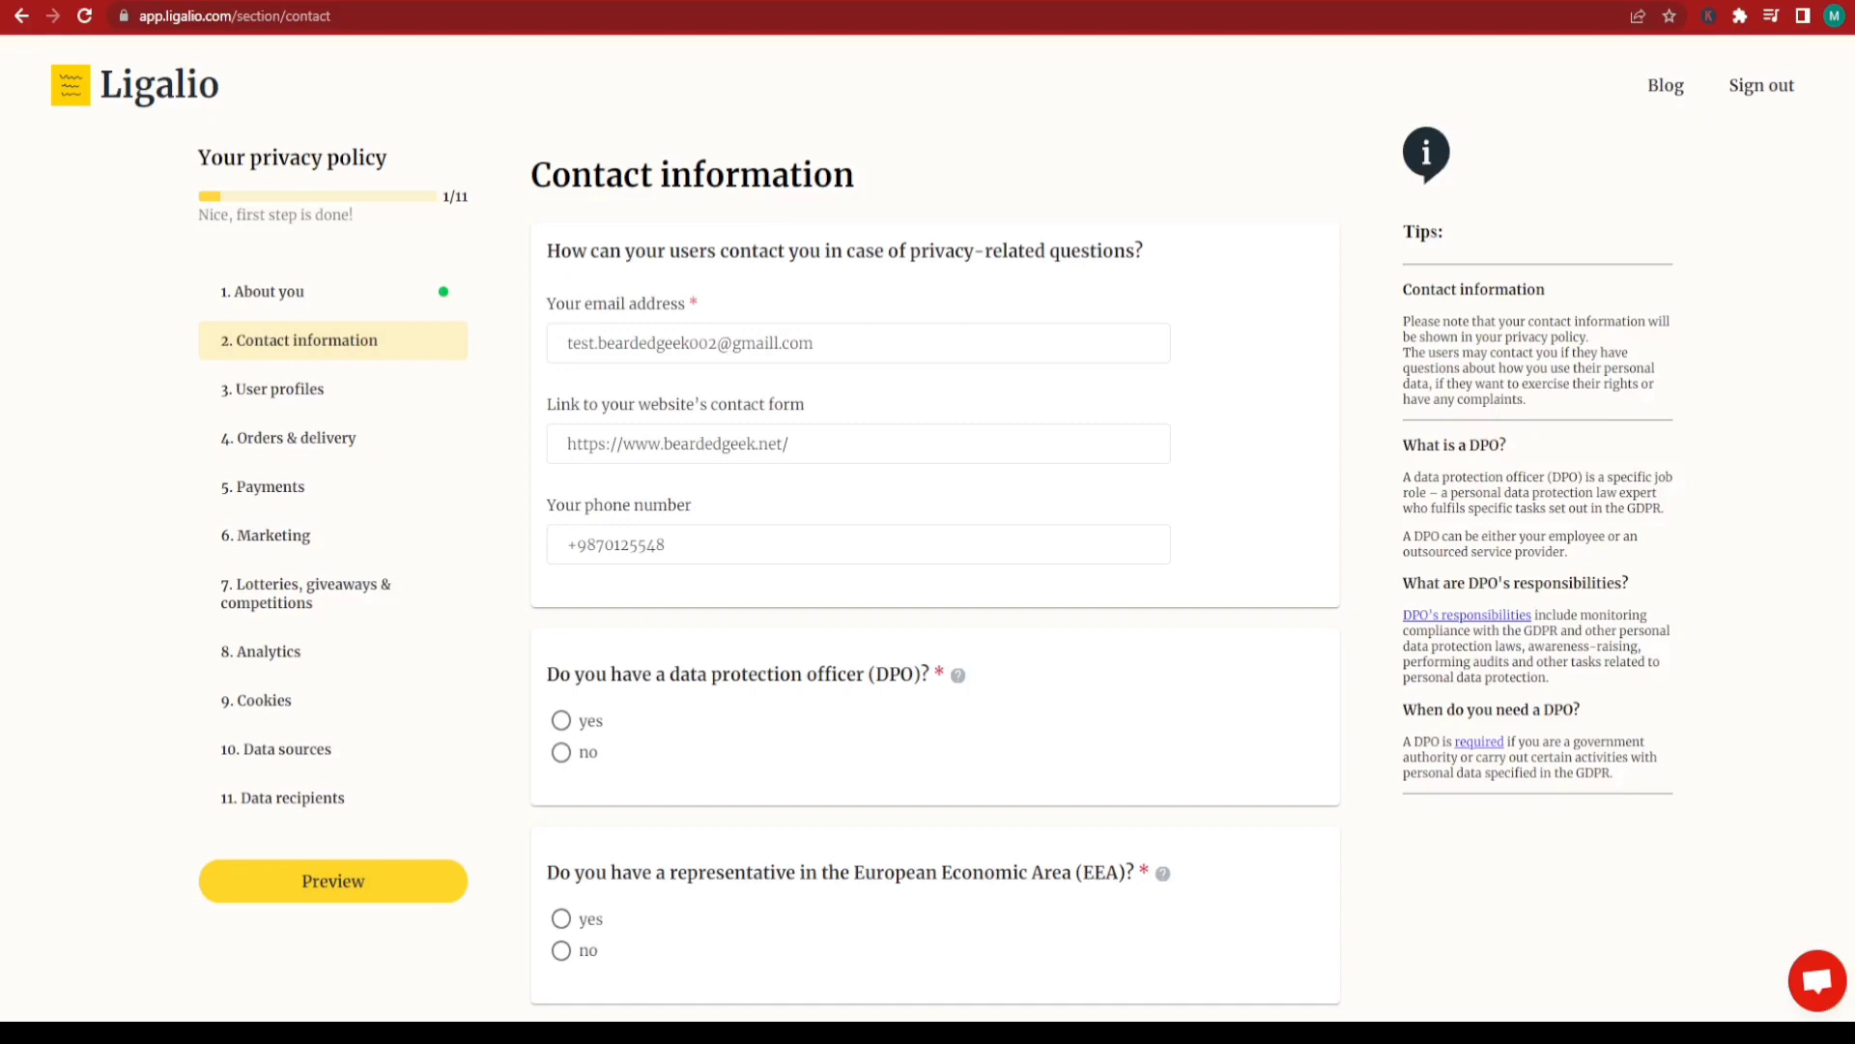
Step: Answer no to having a data protection officer and an EEA representative, and continue to the user profiles section
scroll(934, 528, "down", 2)
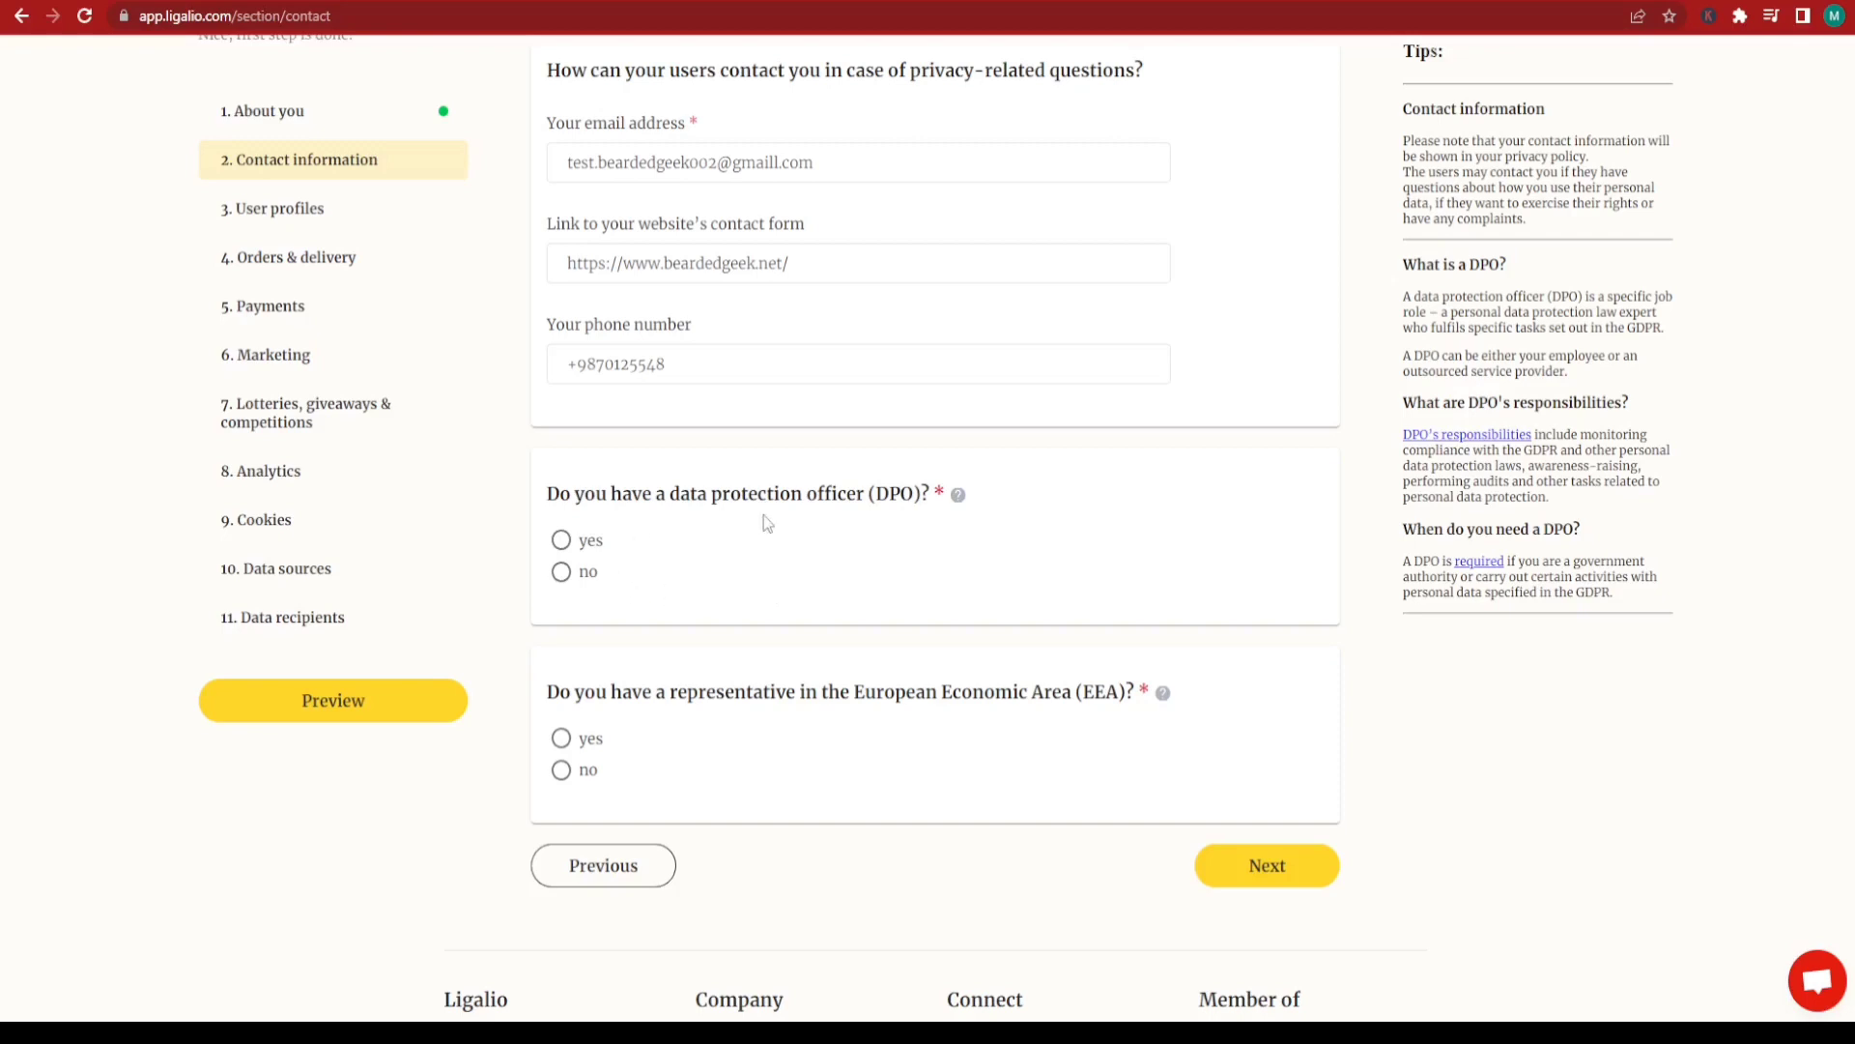
left_click(561, 572)
left_click(563, 773)
left_click(1243, 865)
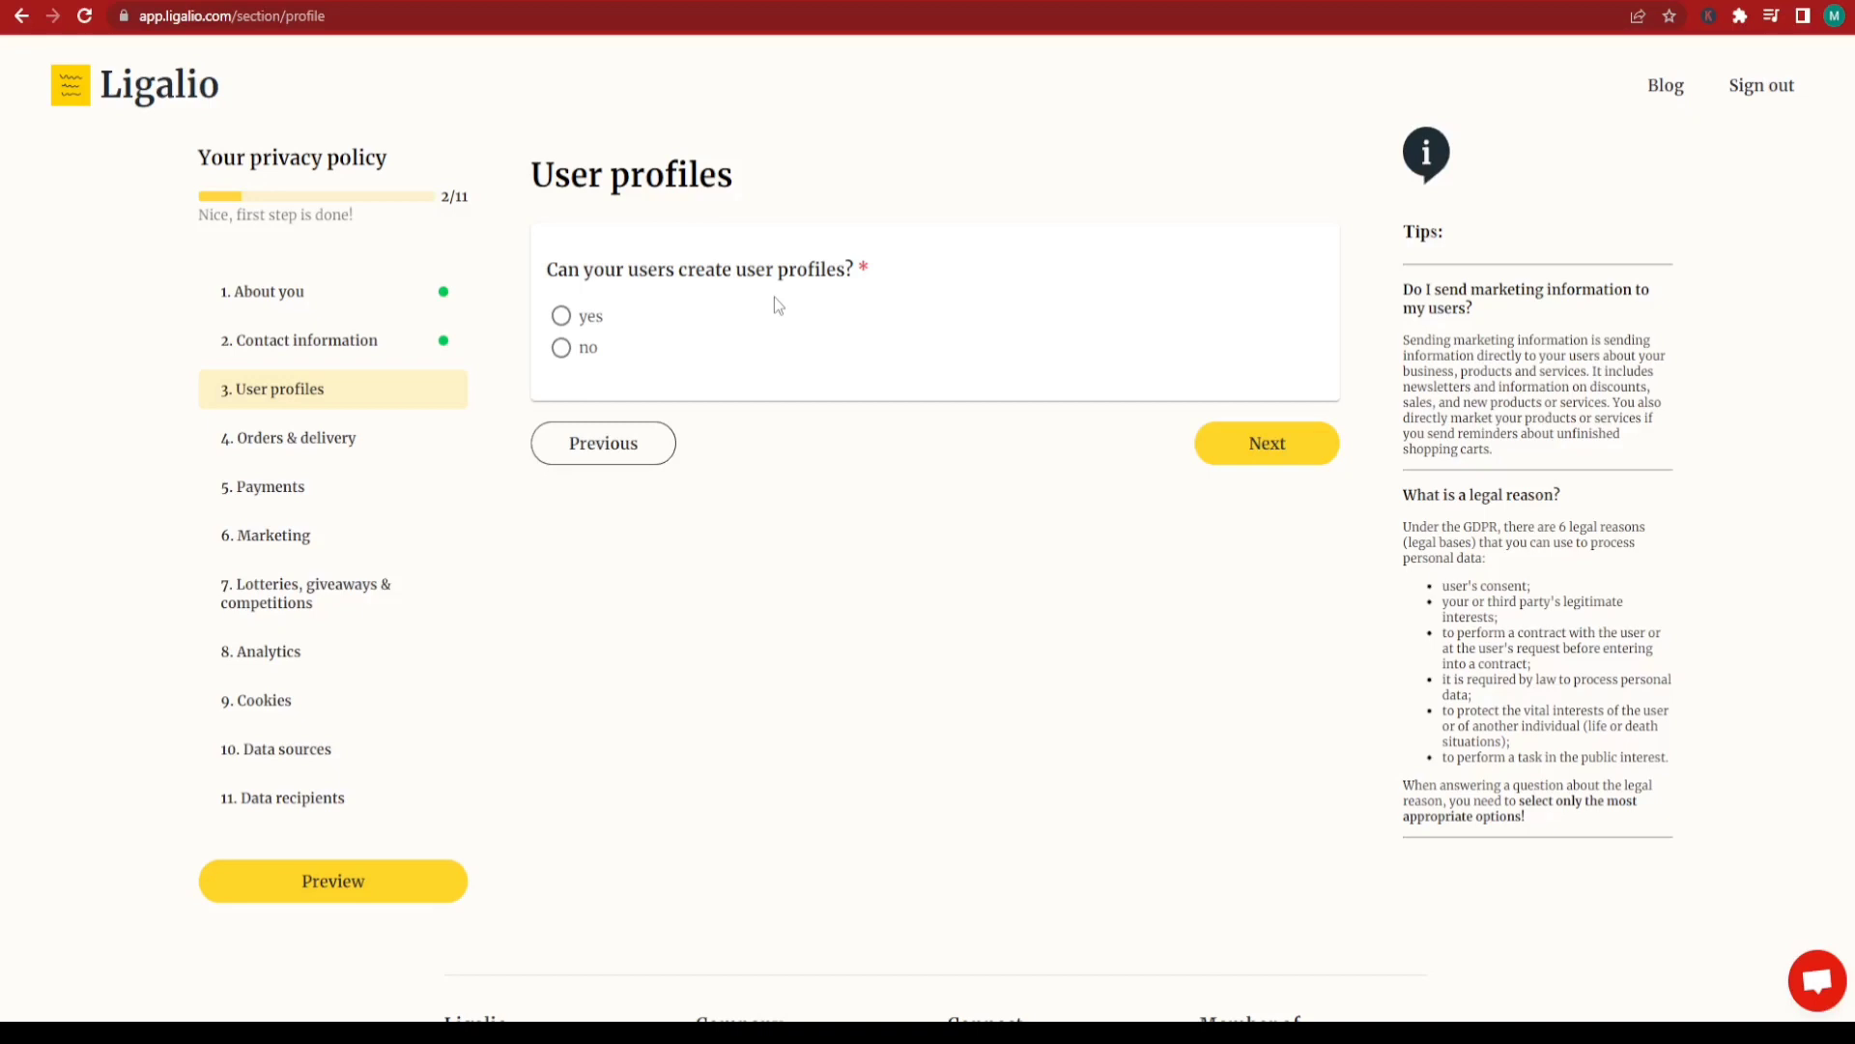
Step: State that users cannot create user profiles and continue to the orders and delivery section
left_click(561, 350)
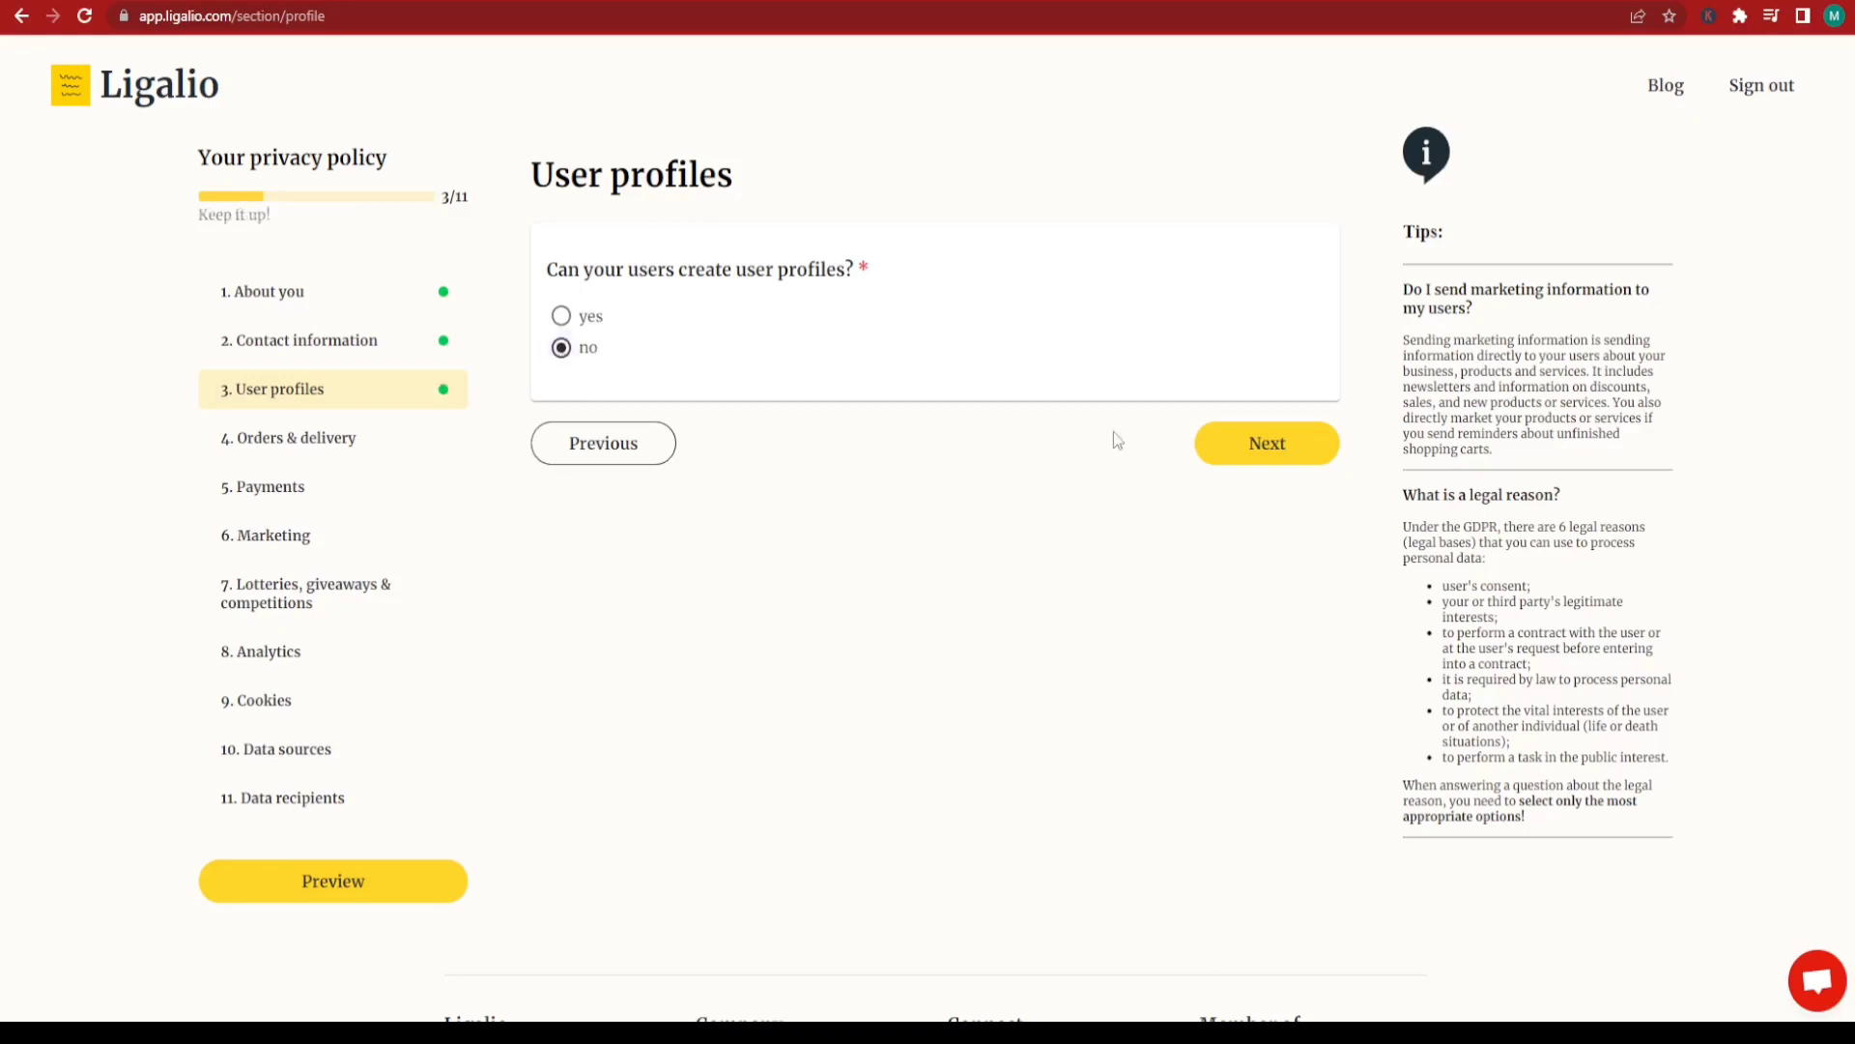
left_click(1301, 447)
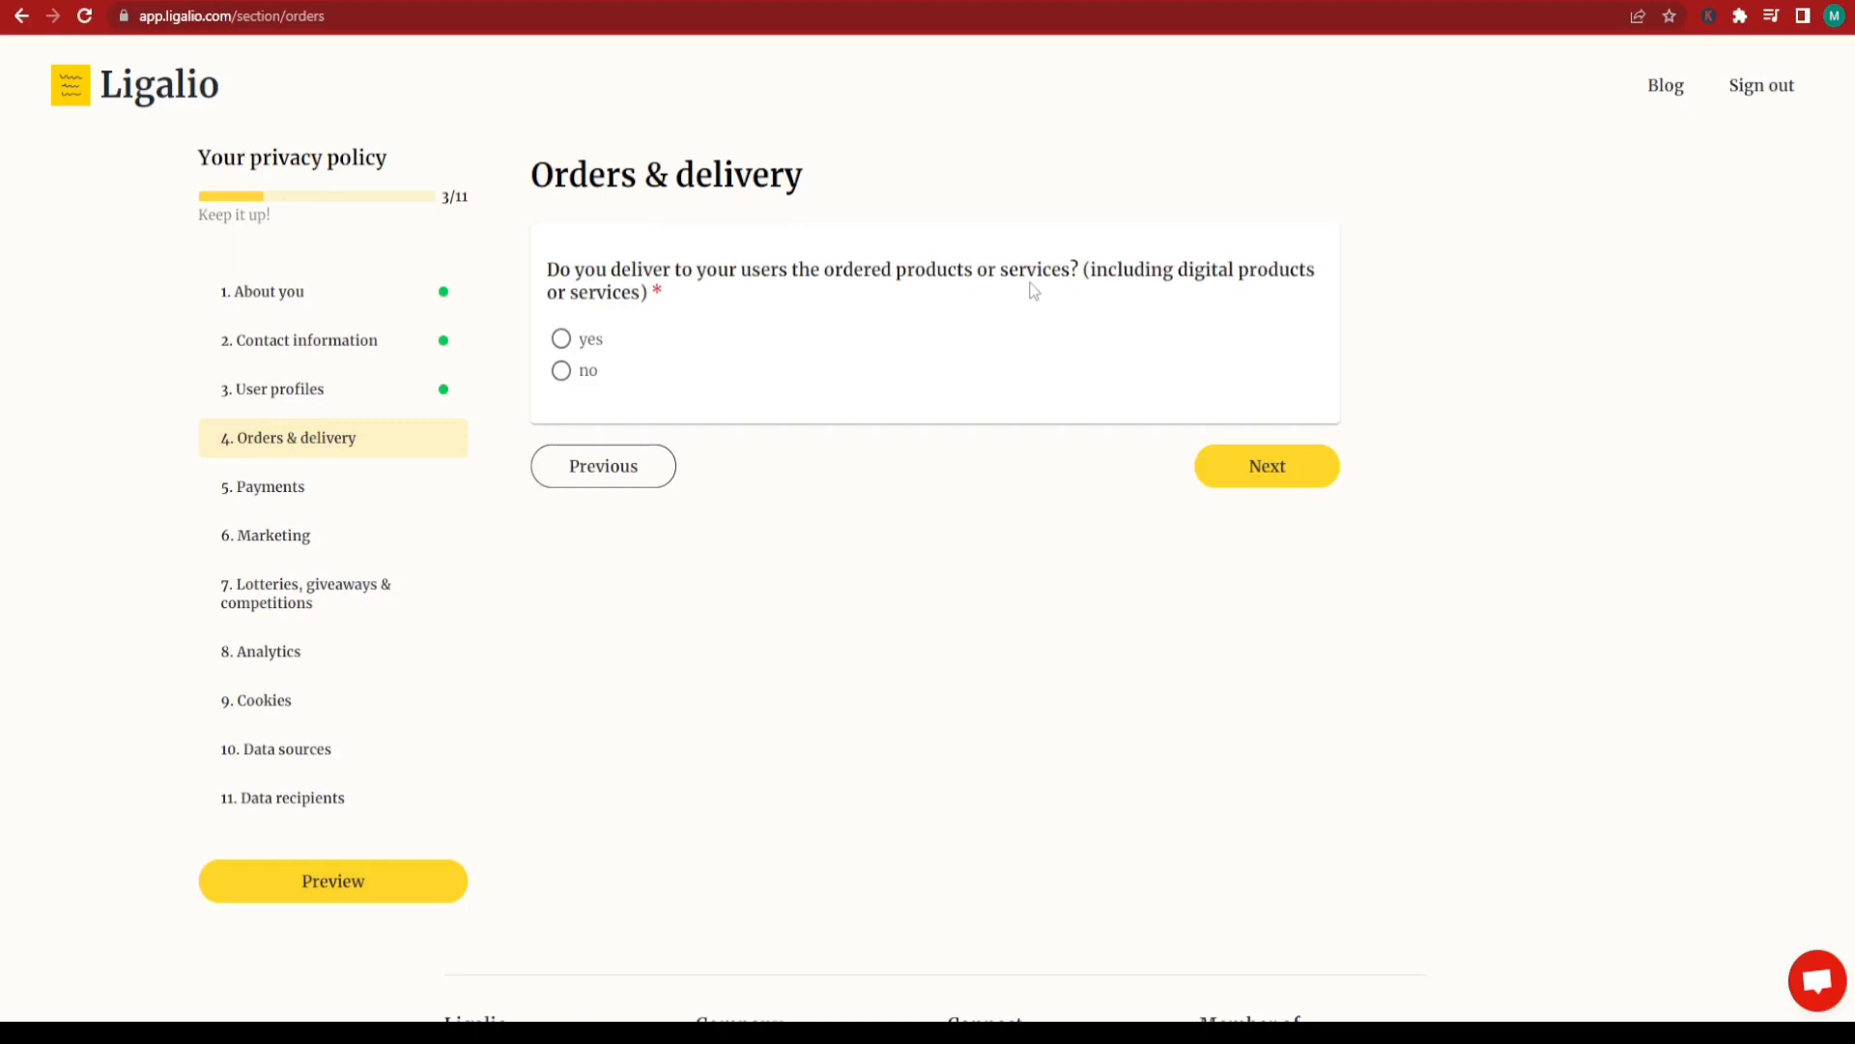
Step: Answer yes to delivering ordered products or services to users
left_click(561, 339)
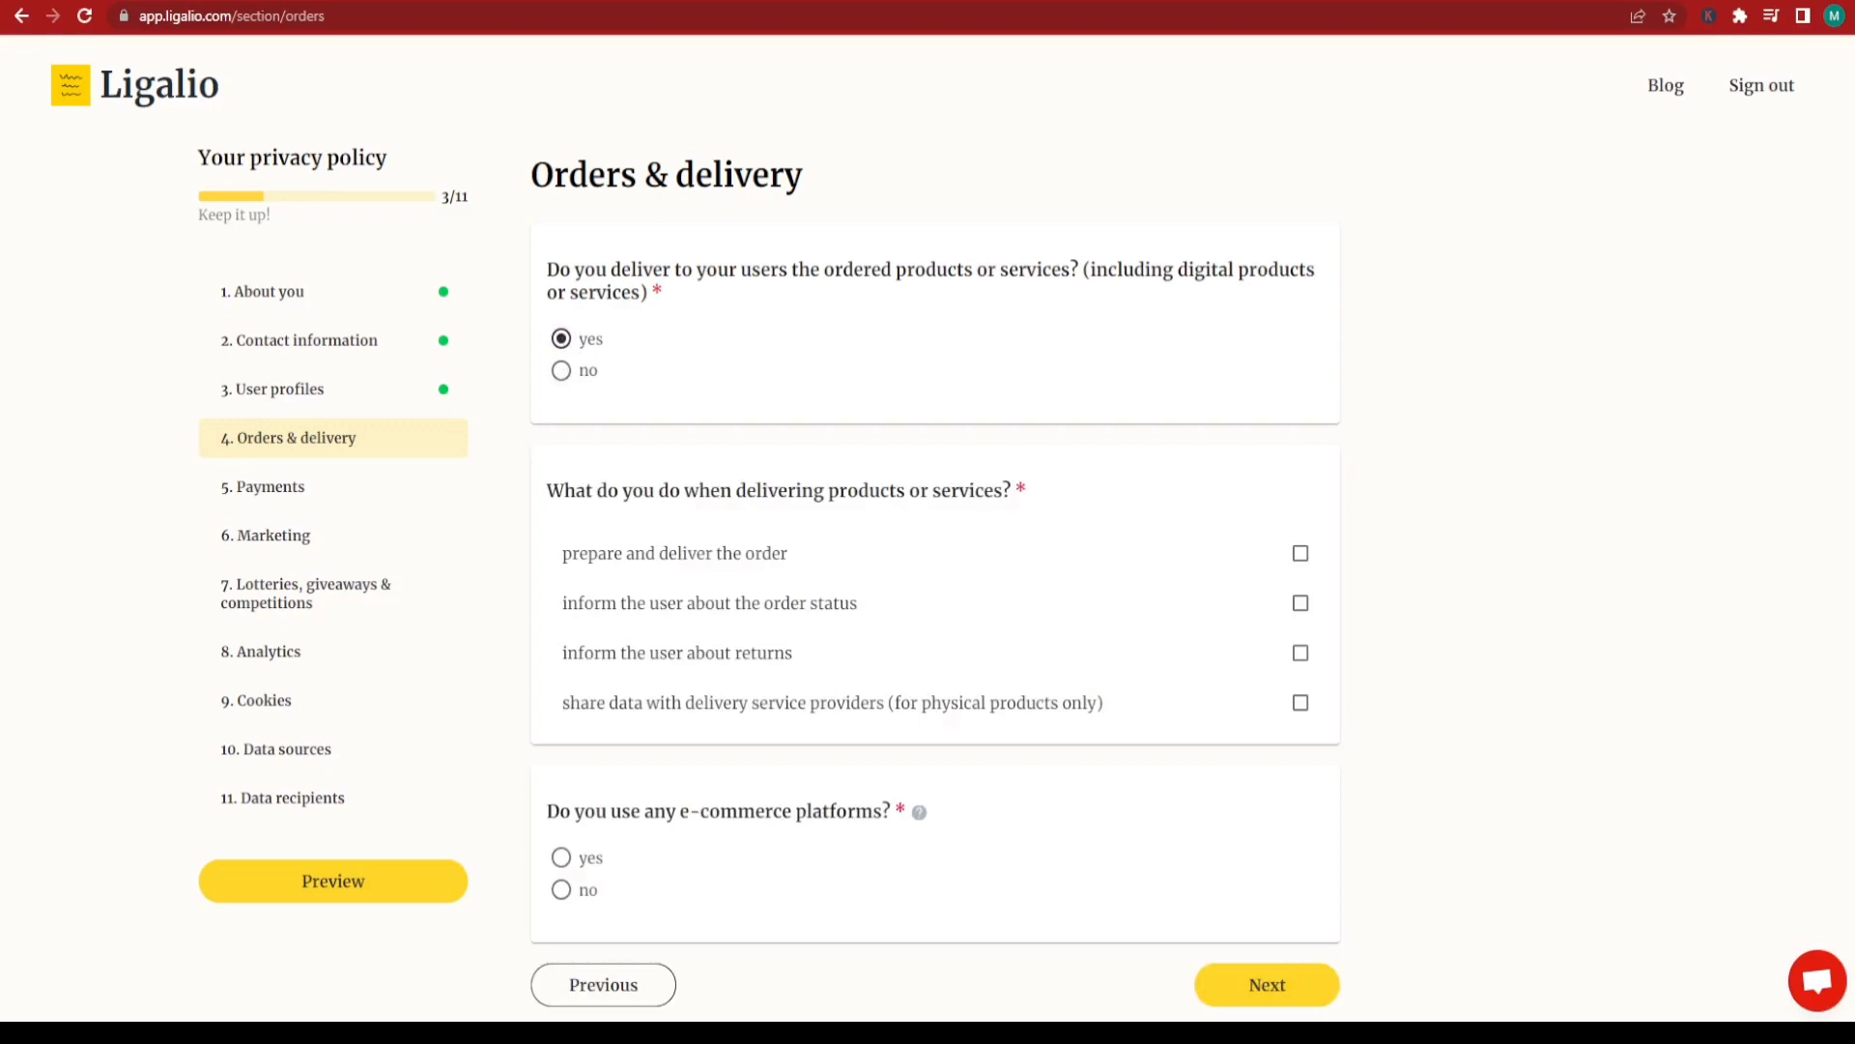
scroll(855, 653, "down", 2)
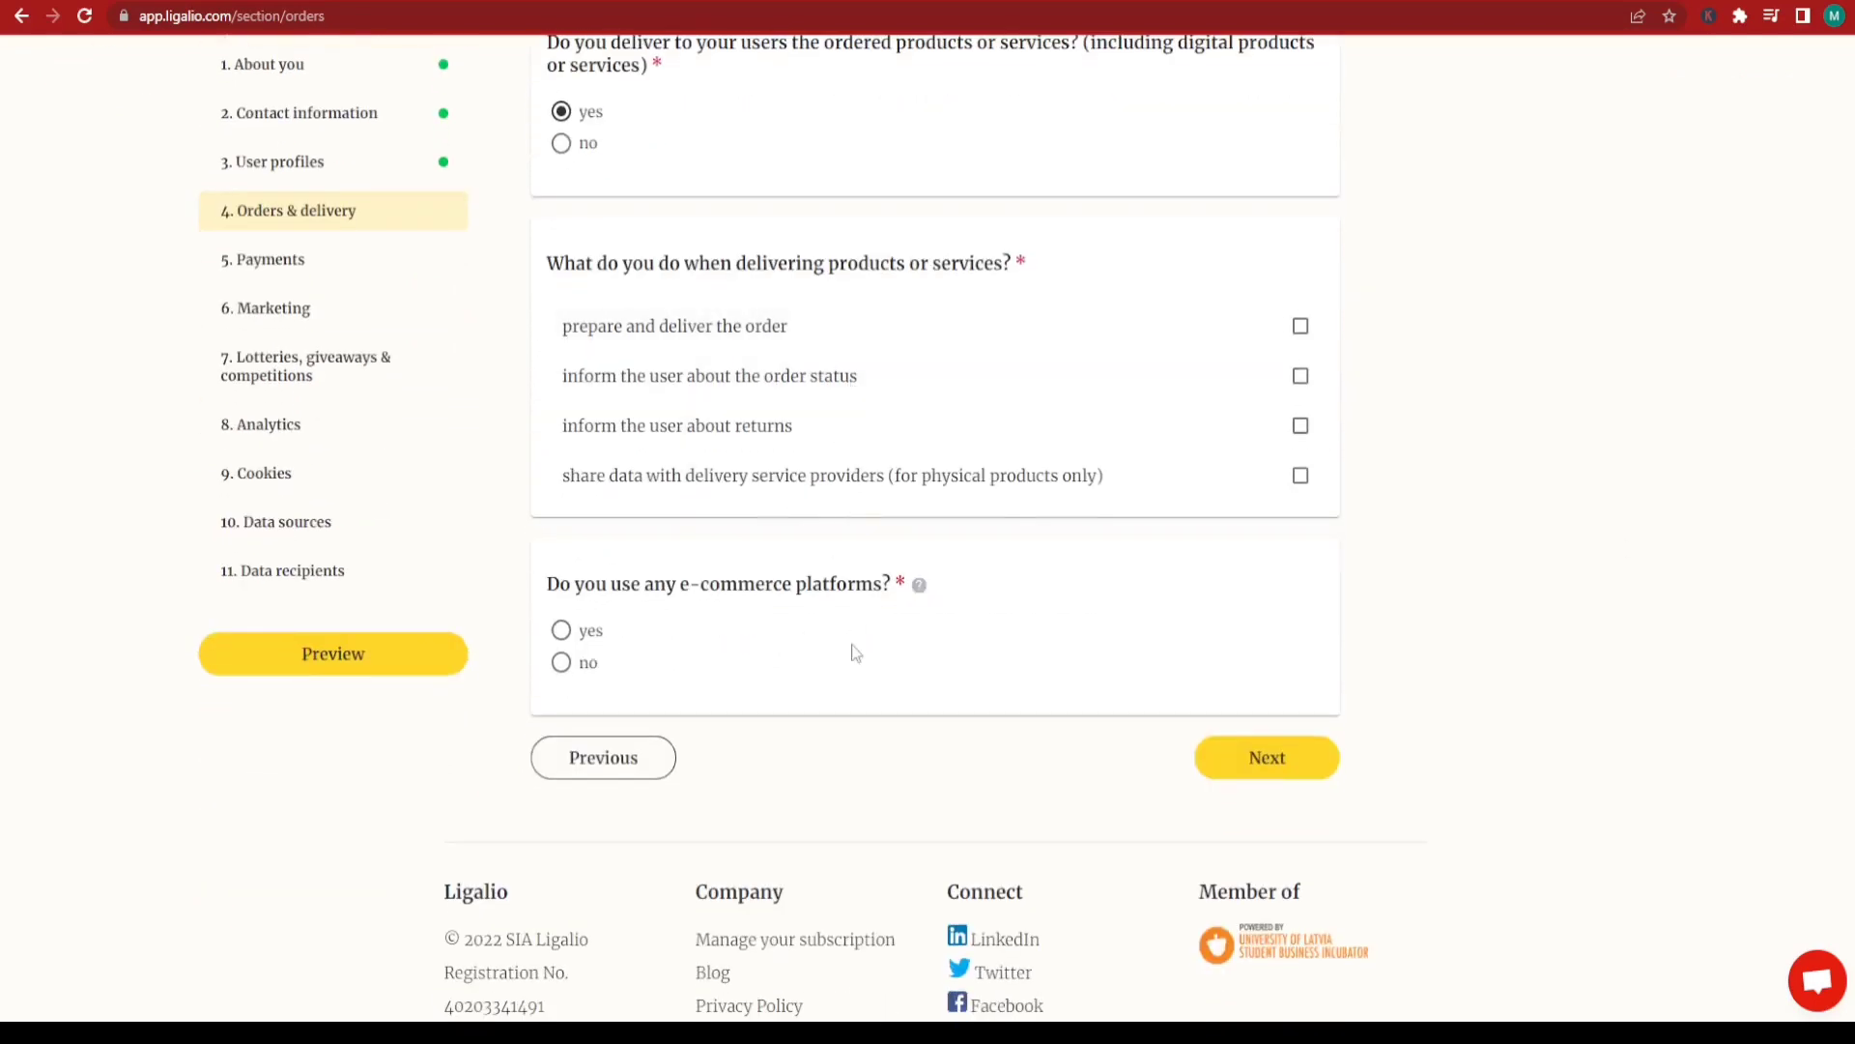
left_click(562, 145)
left_click(561, 112)
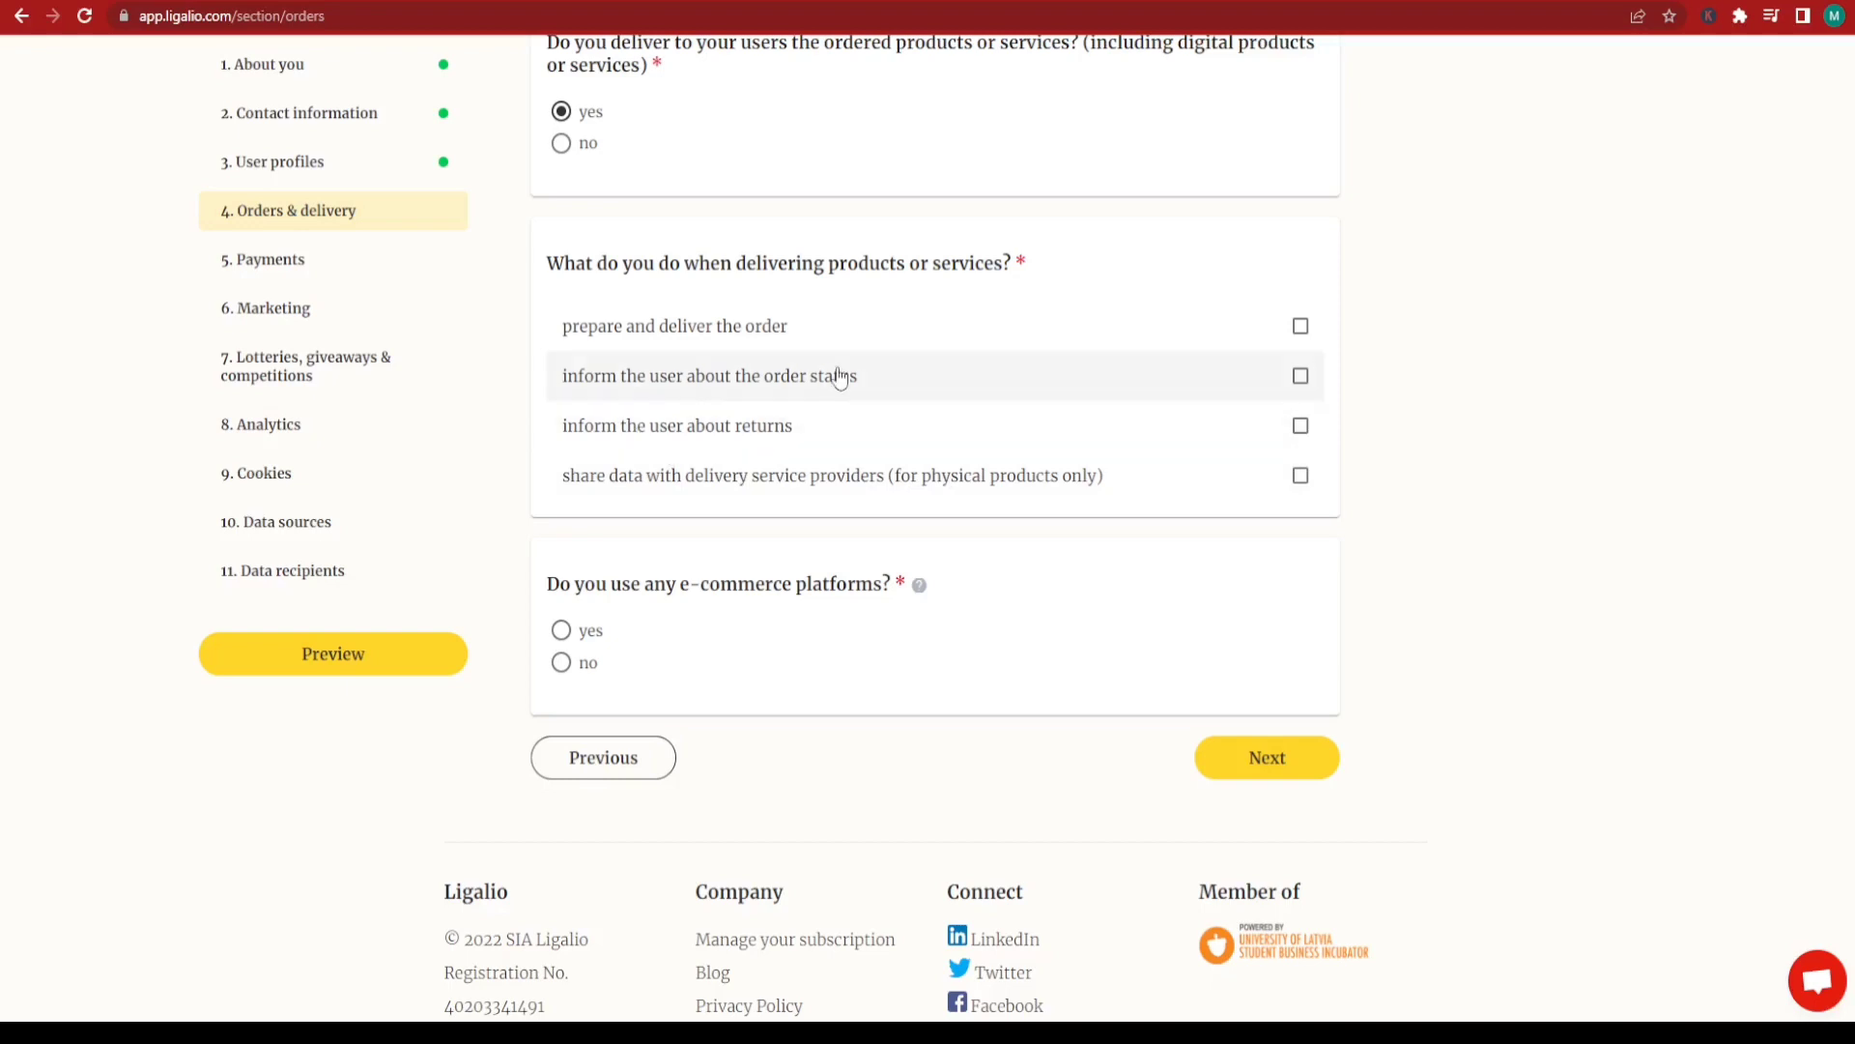
Step: Select informing the user about the order status as the activity performed when delivering products or services
left_click(1299, 379)
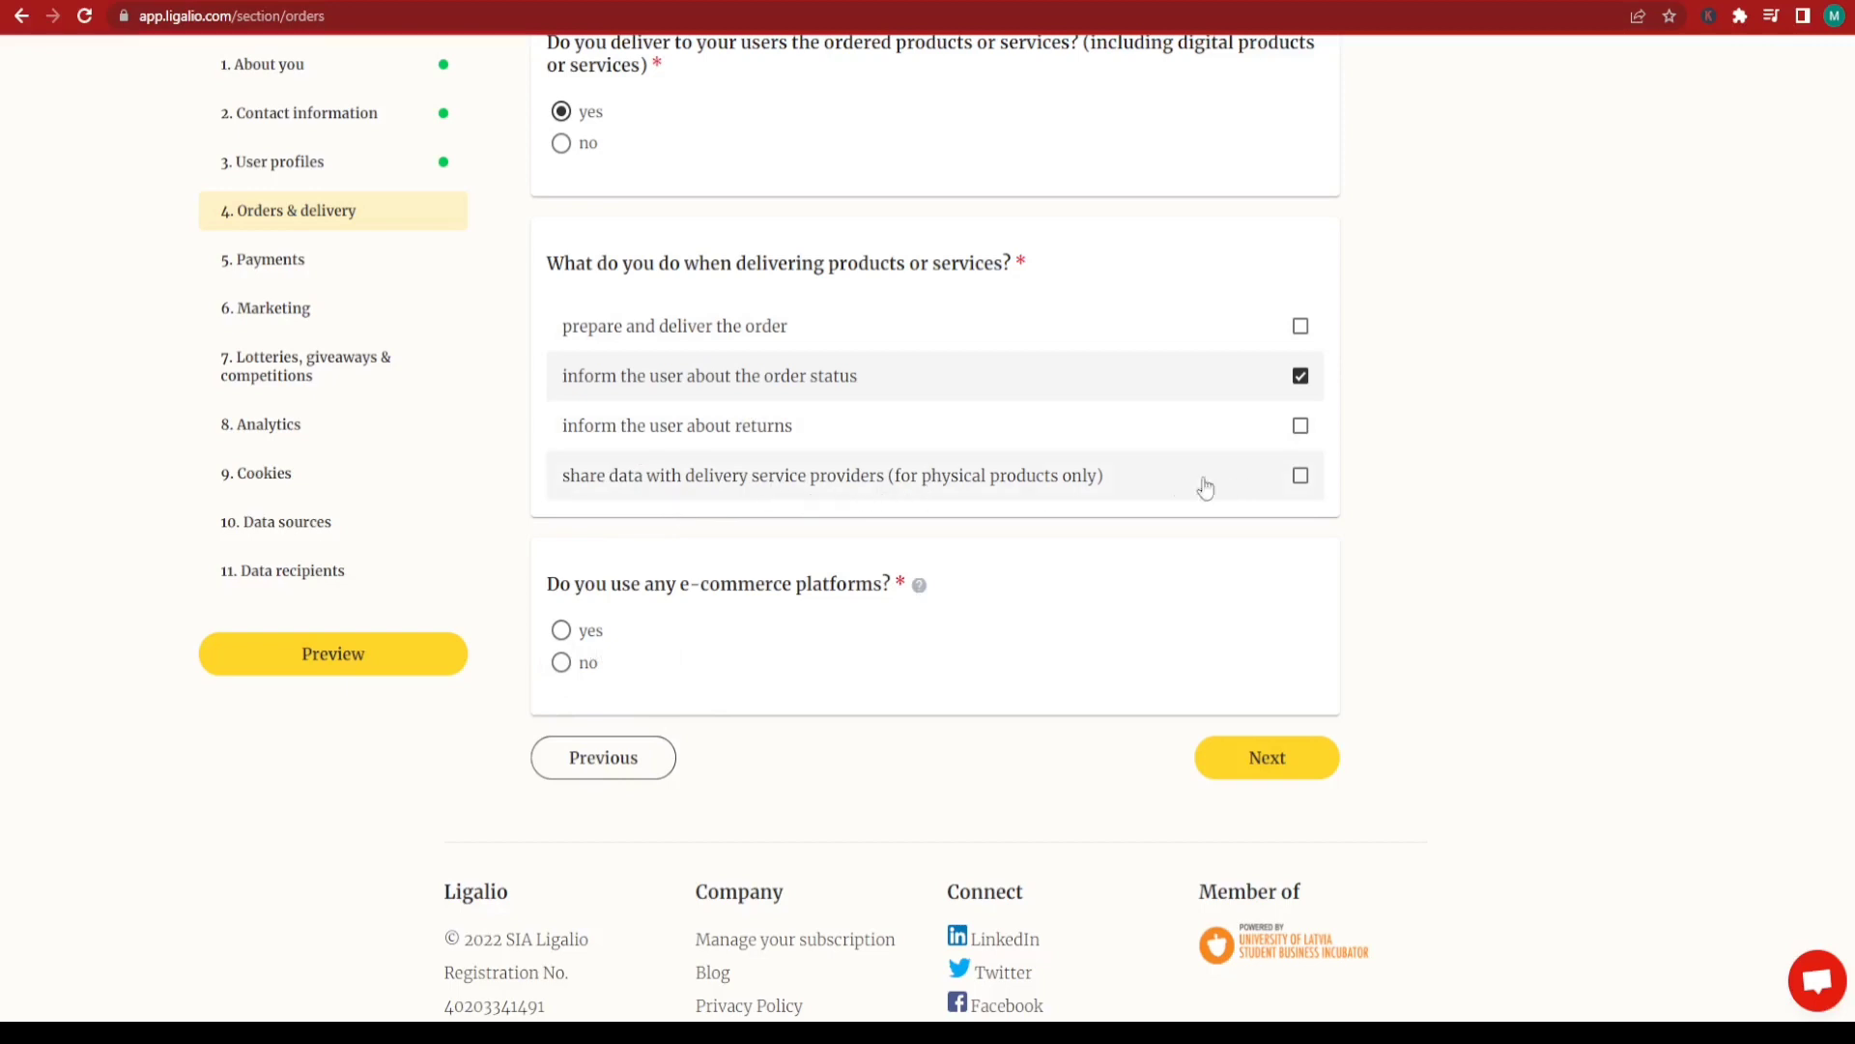
left_click(1300, 478)
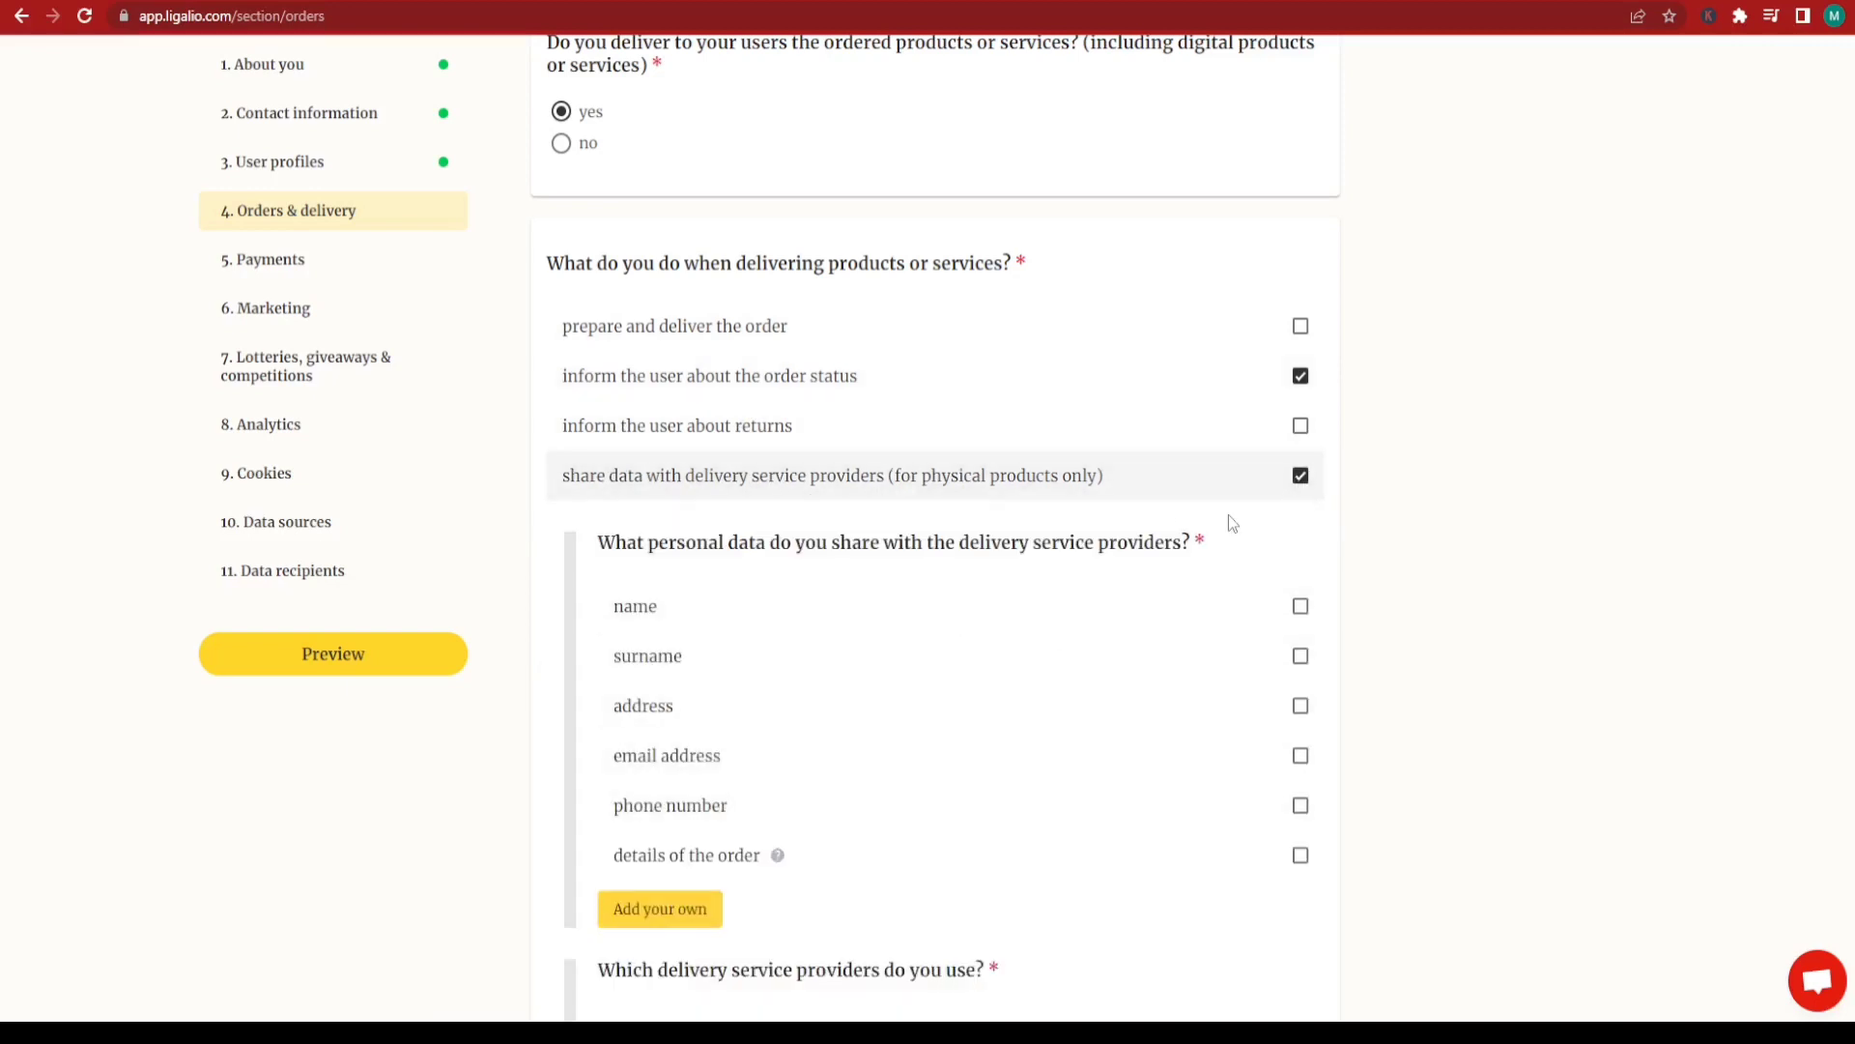
scroll(1778, 506, "down", 2)
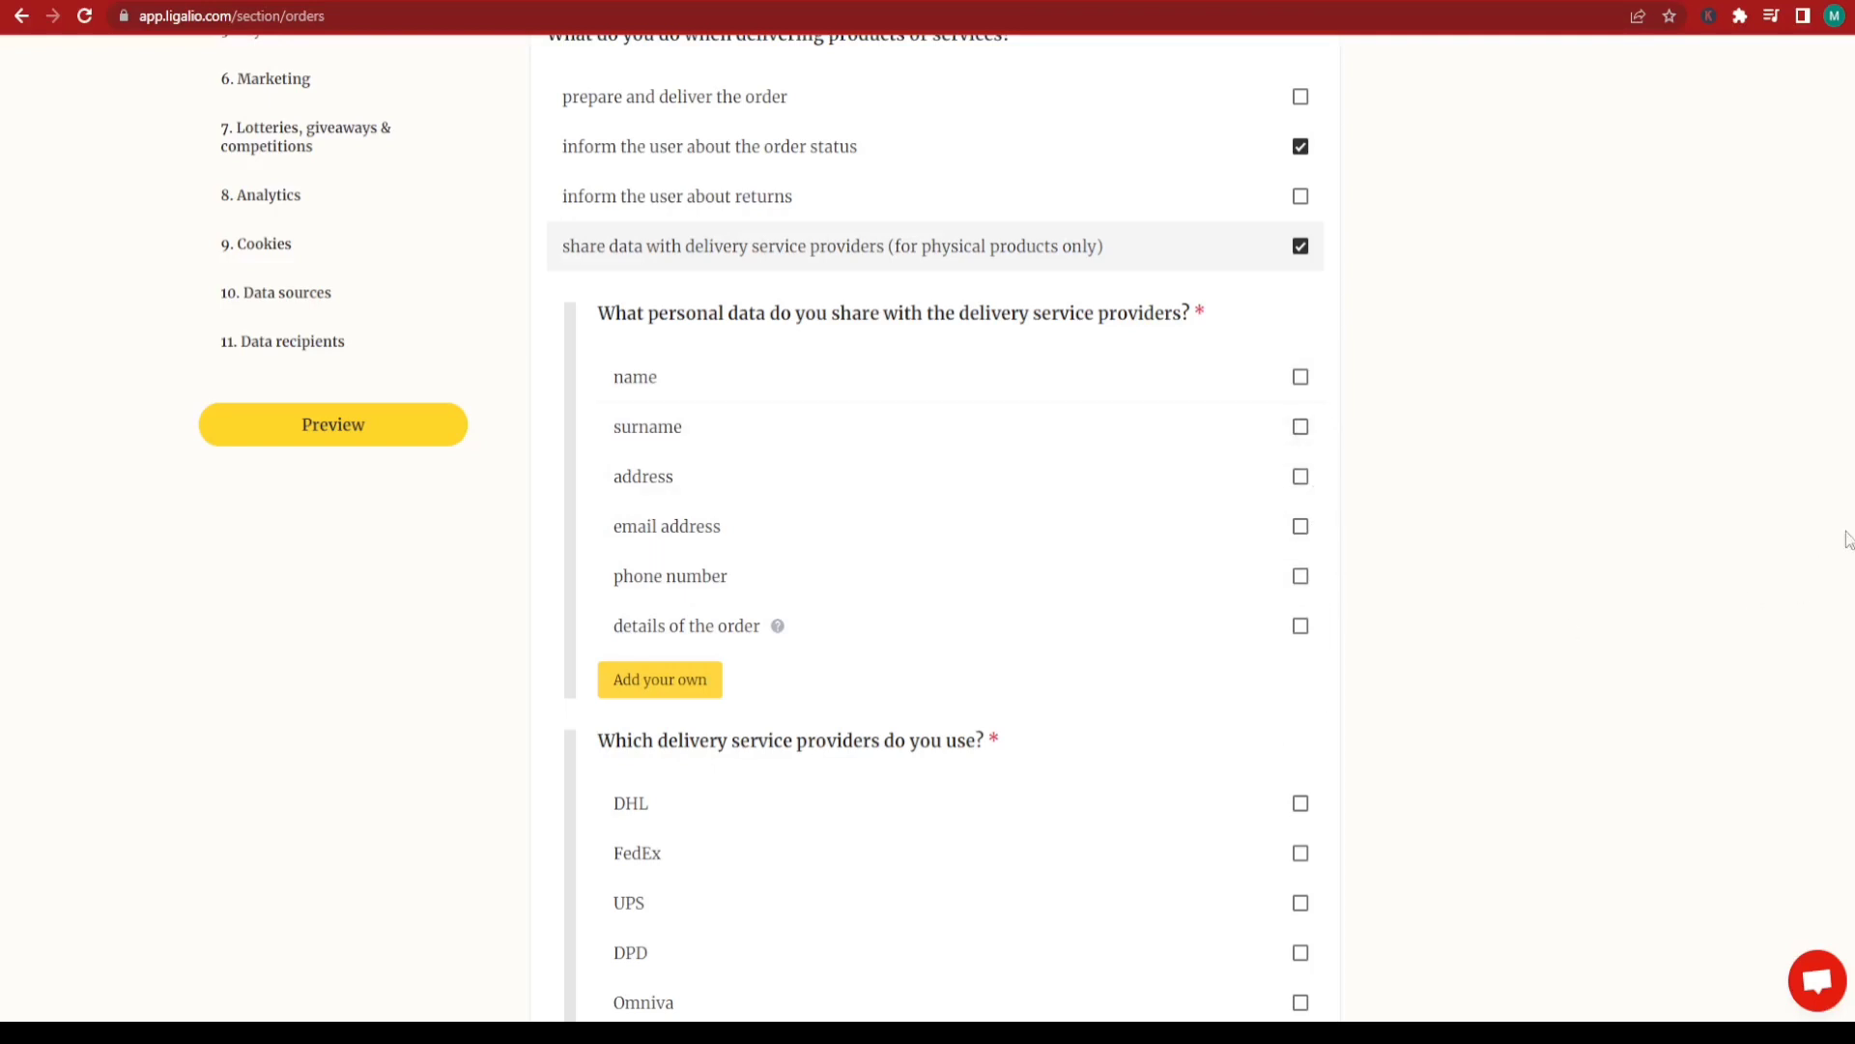
scroll(935, 521, "down", 3)
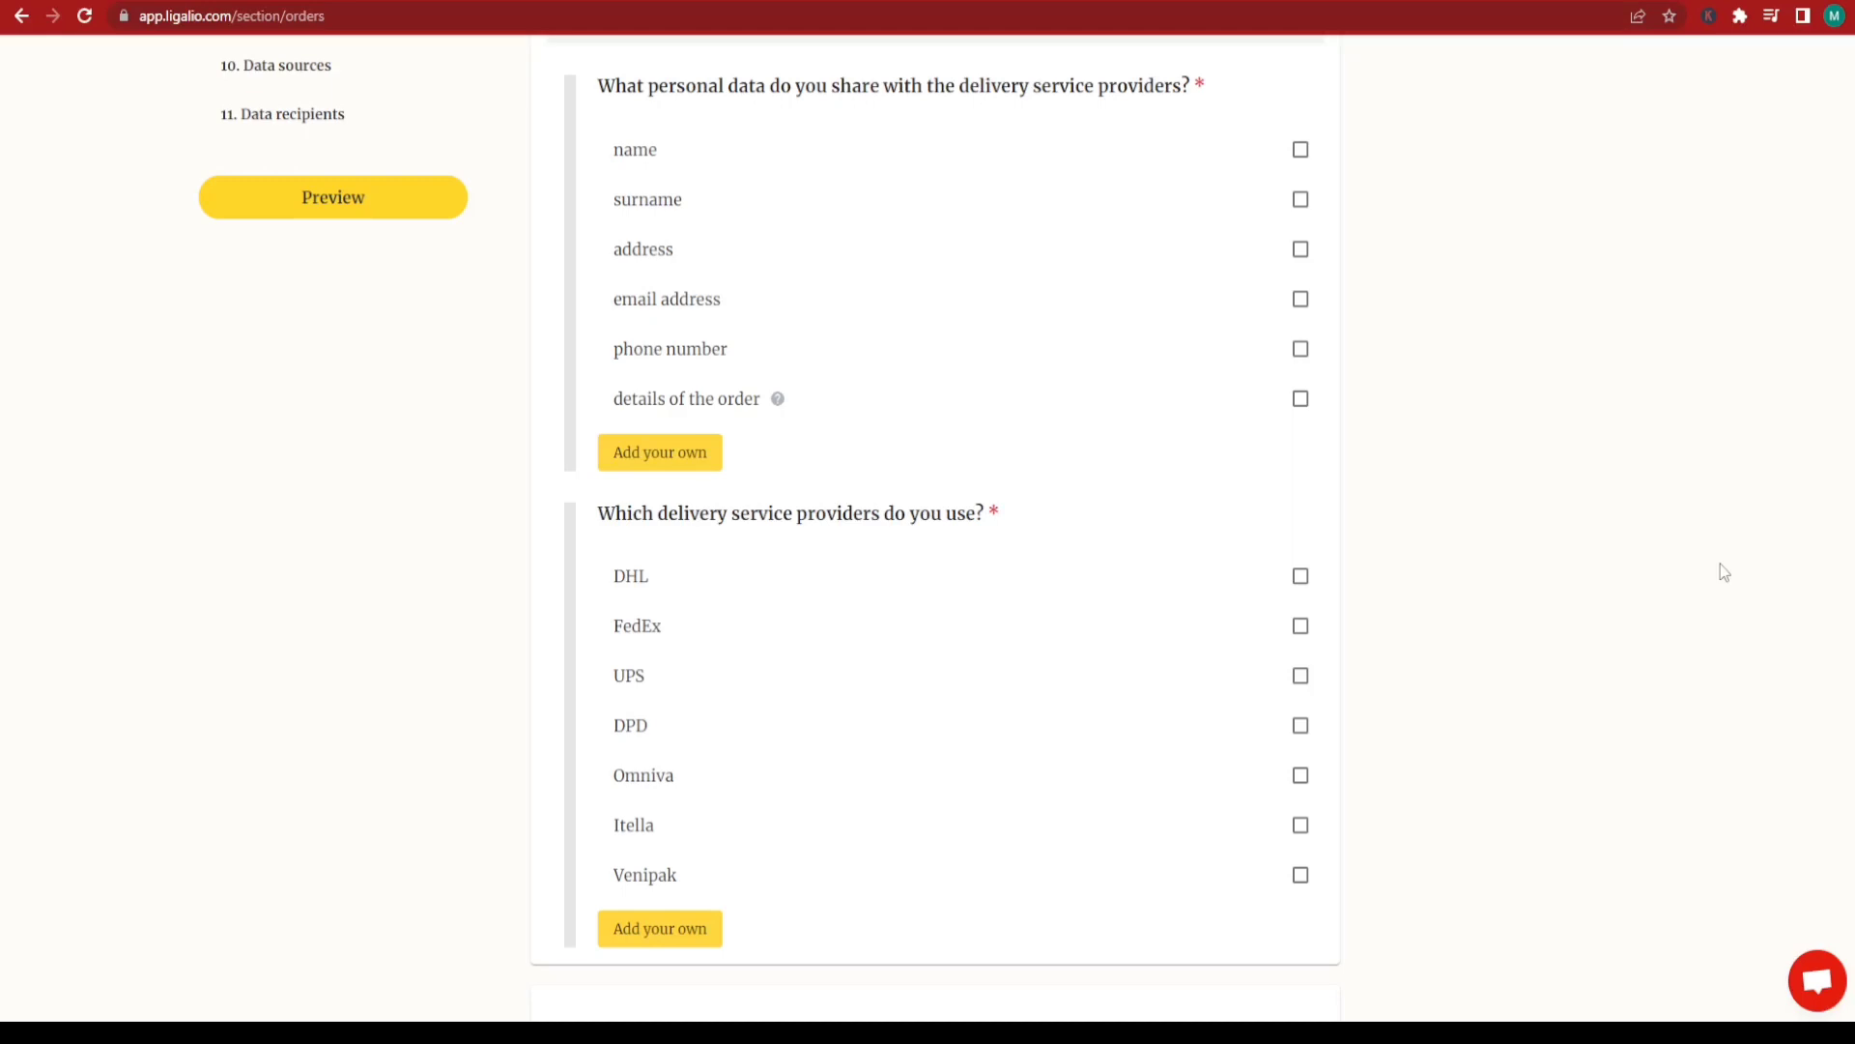
scroll(1720, 572, "down", 1)
scroll(1517, 315, "up", 3)
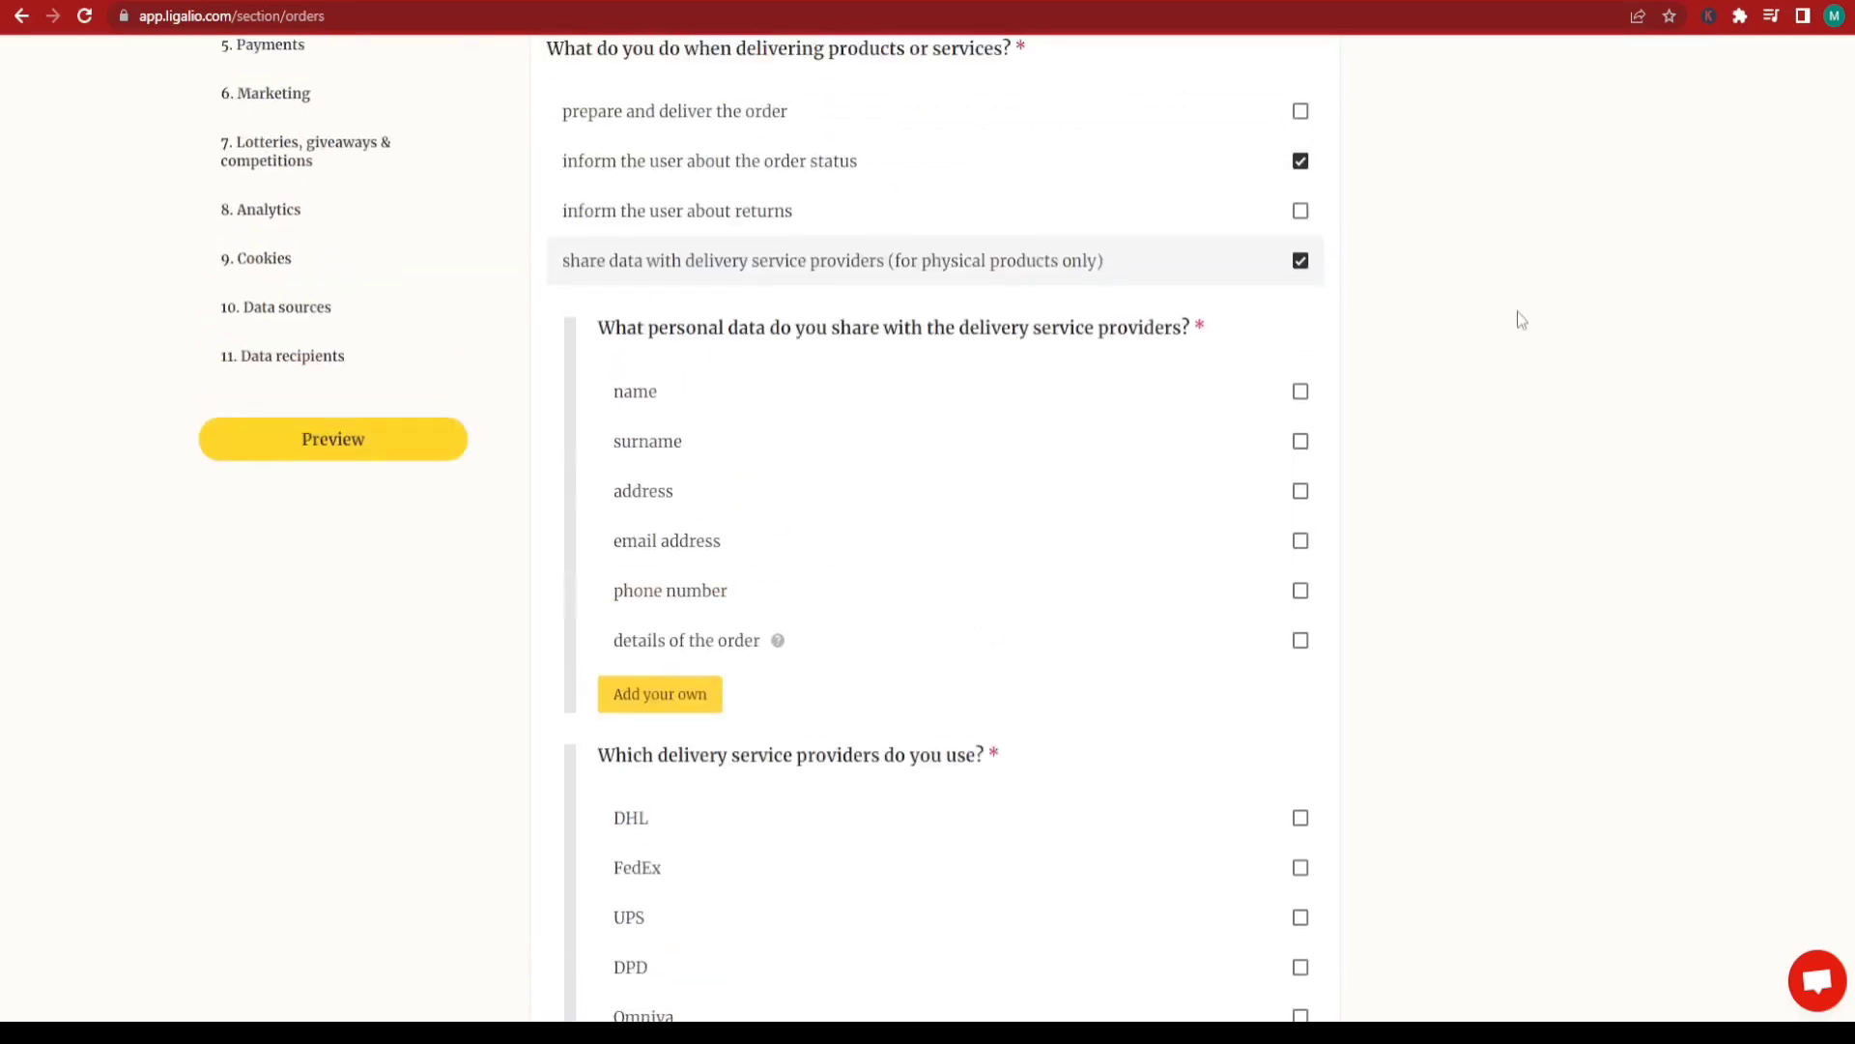
left_click(1302, 259)
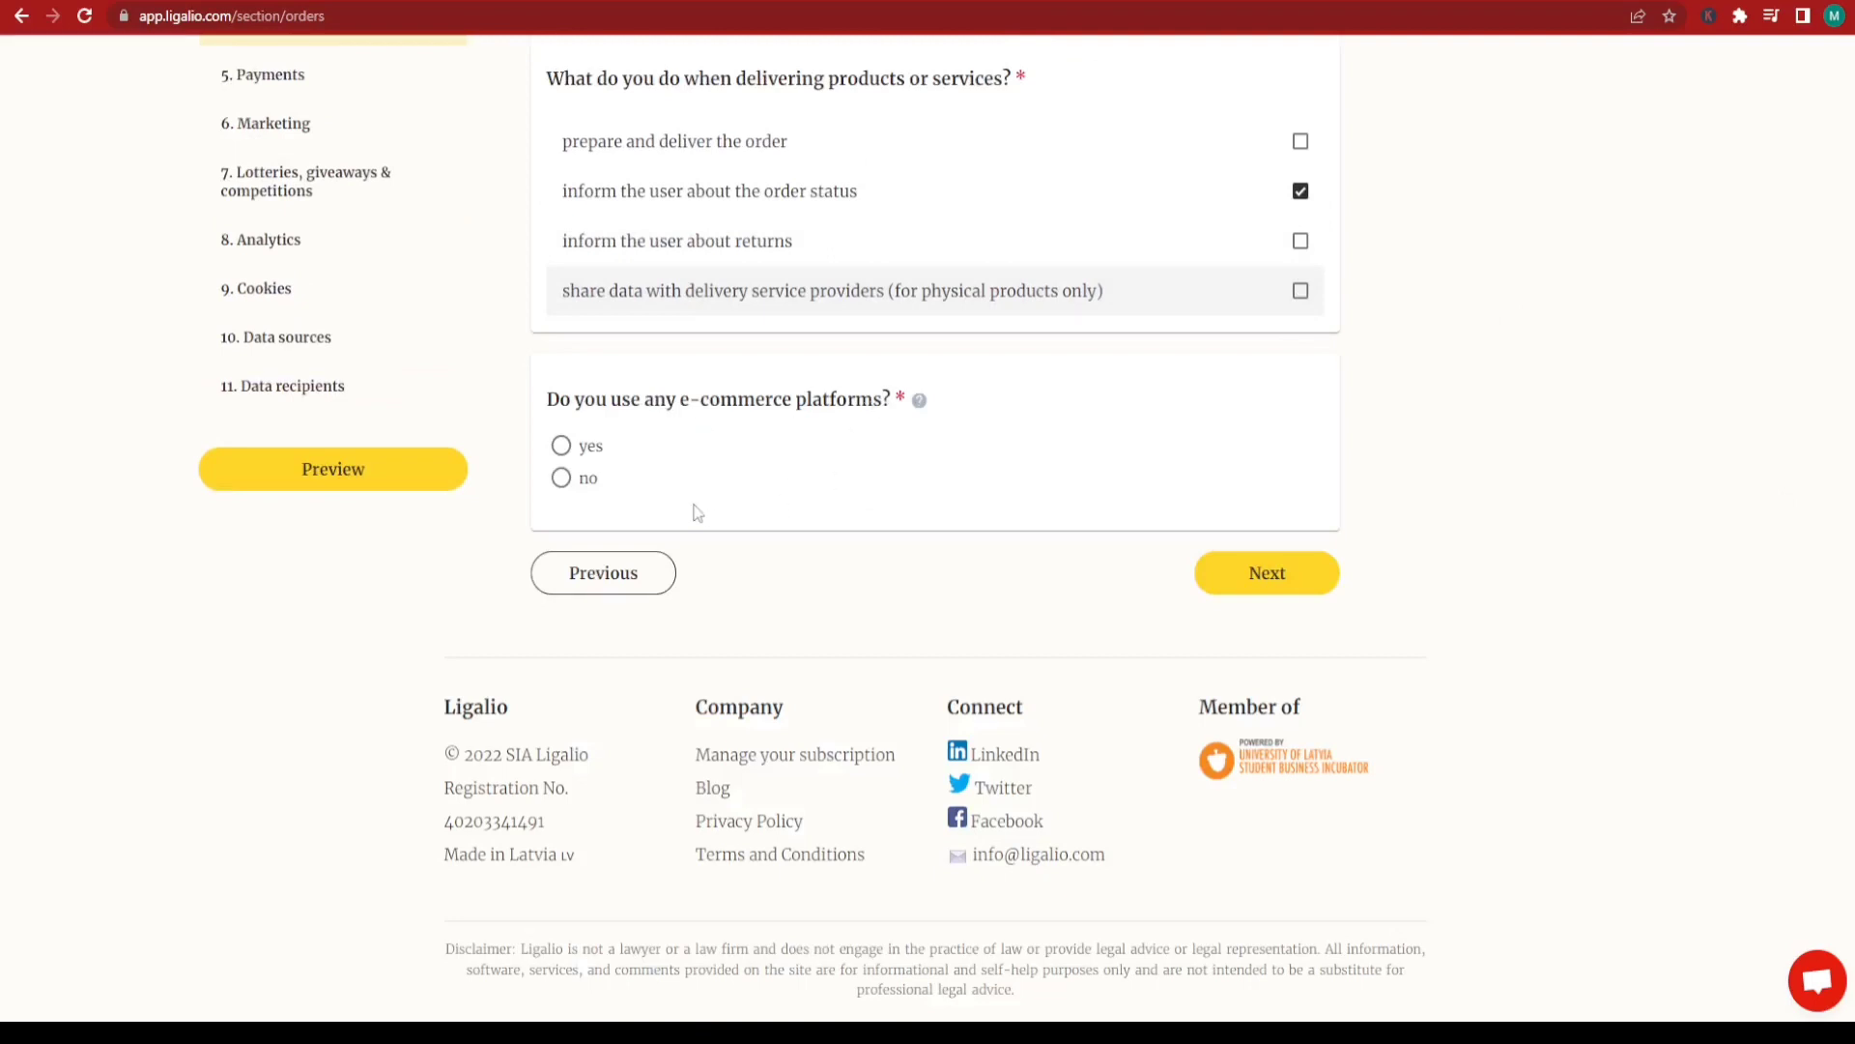
Step: Answer no to using e-commerce platforms and continue to the payments section
left_click(561, 478)
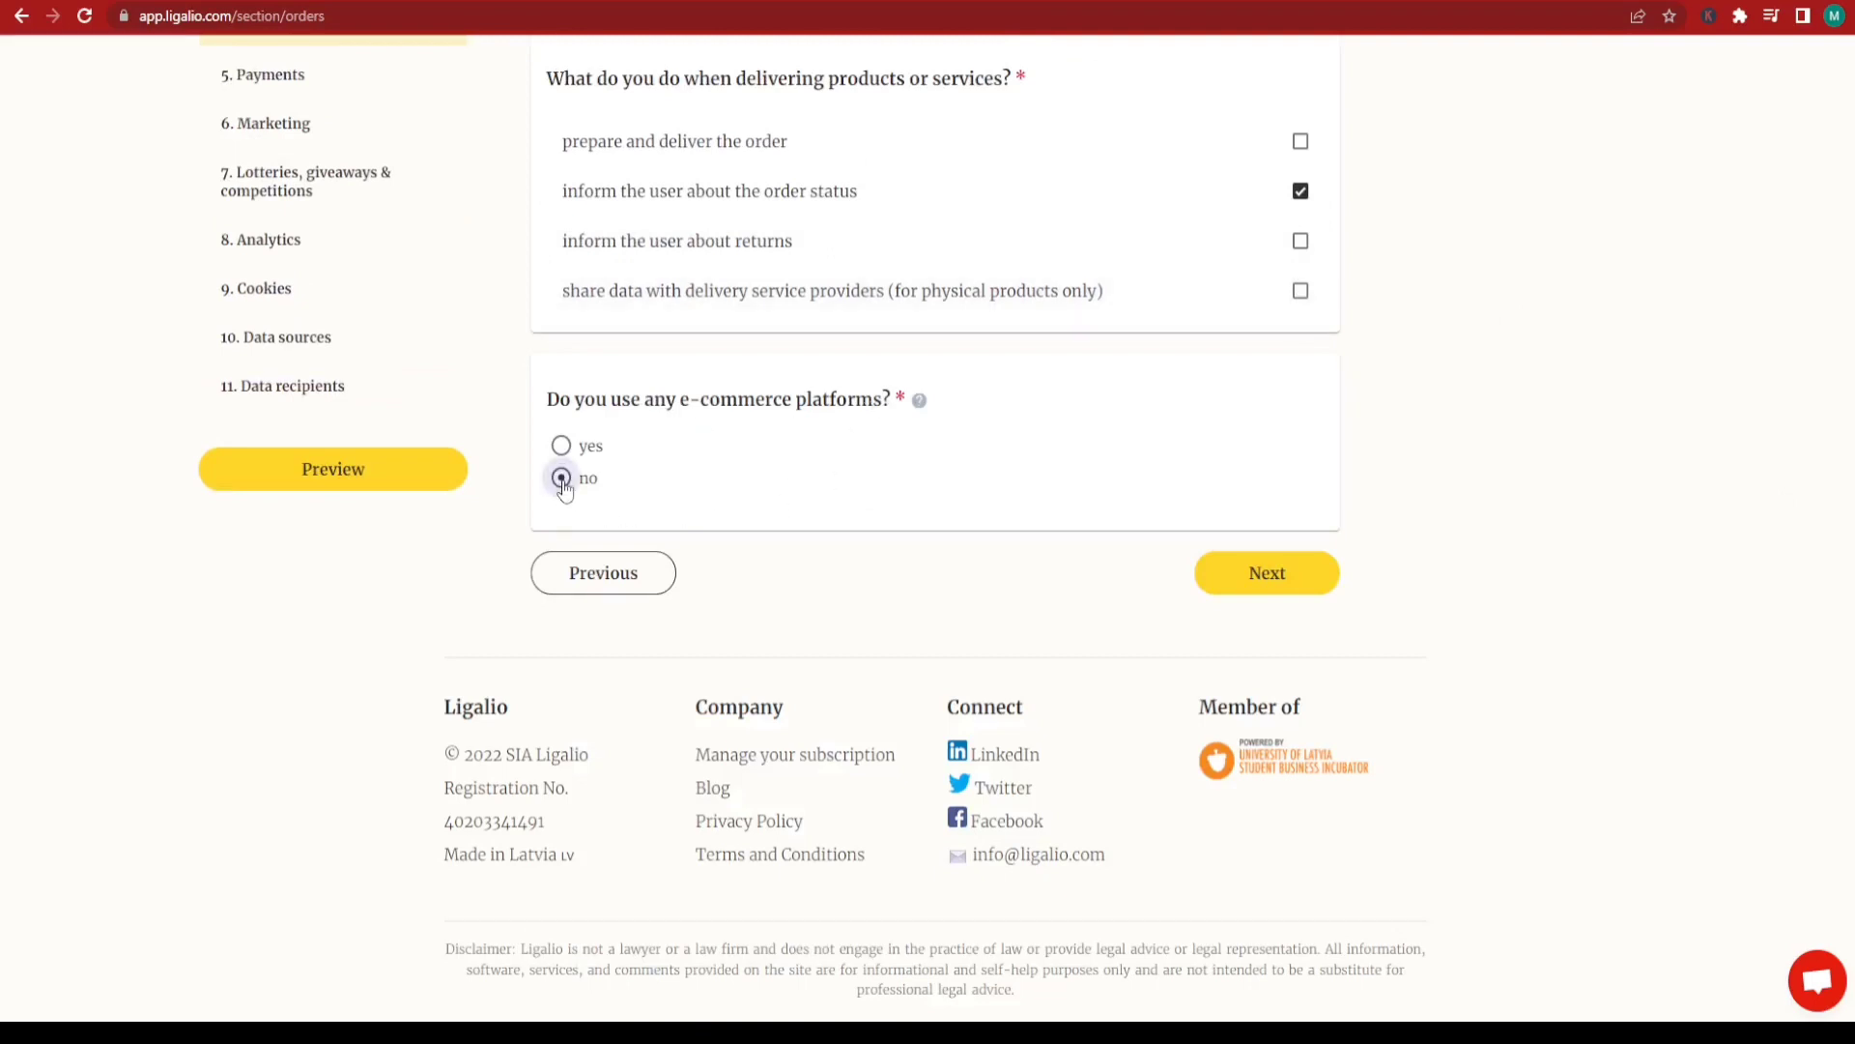
left_click(1309, 581)
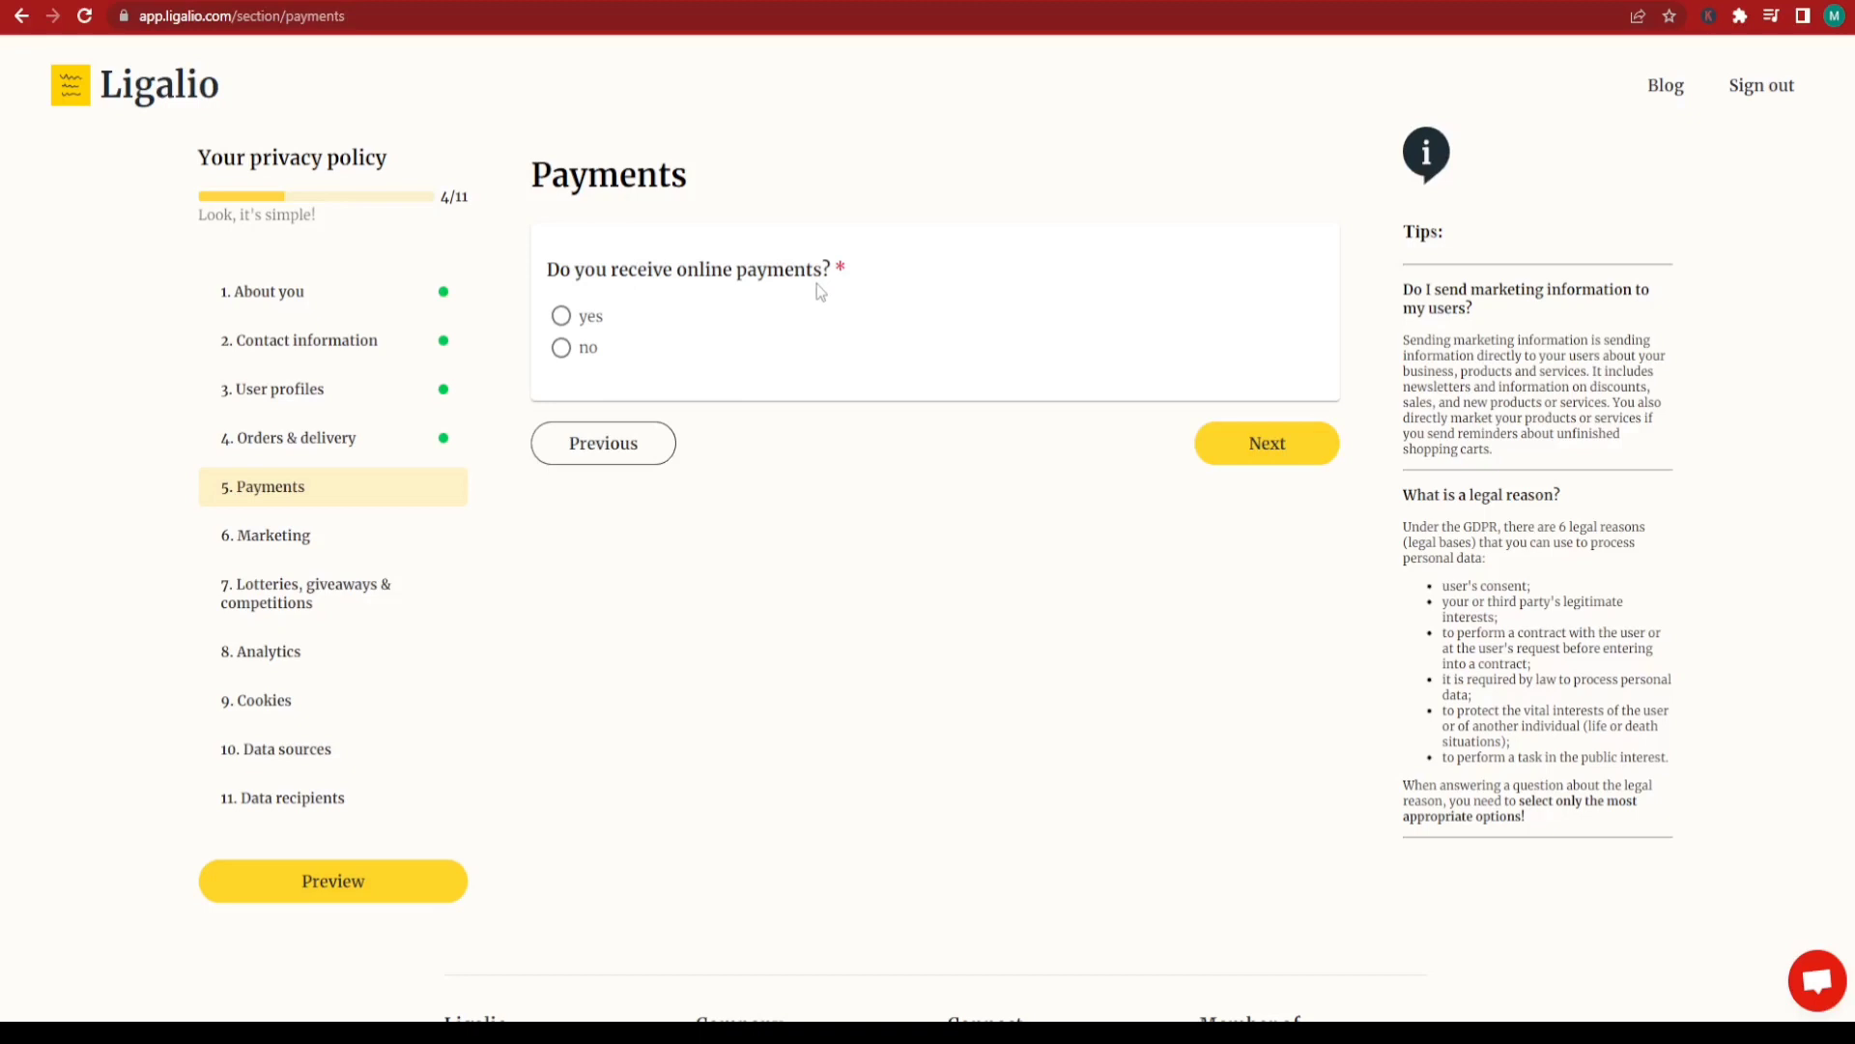
Step: Answer yes to receiving online payments and select Paypal and Stripe as the payment methods
left_click(562, 316)
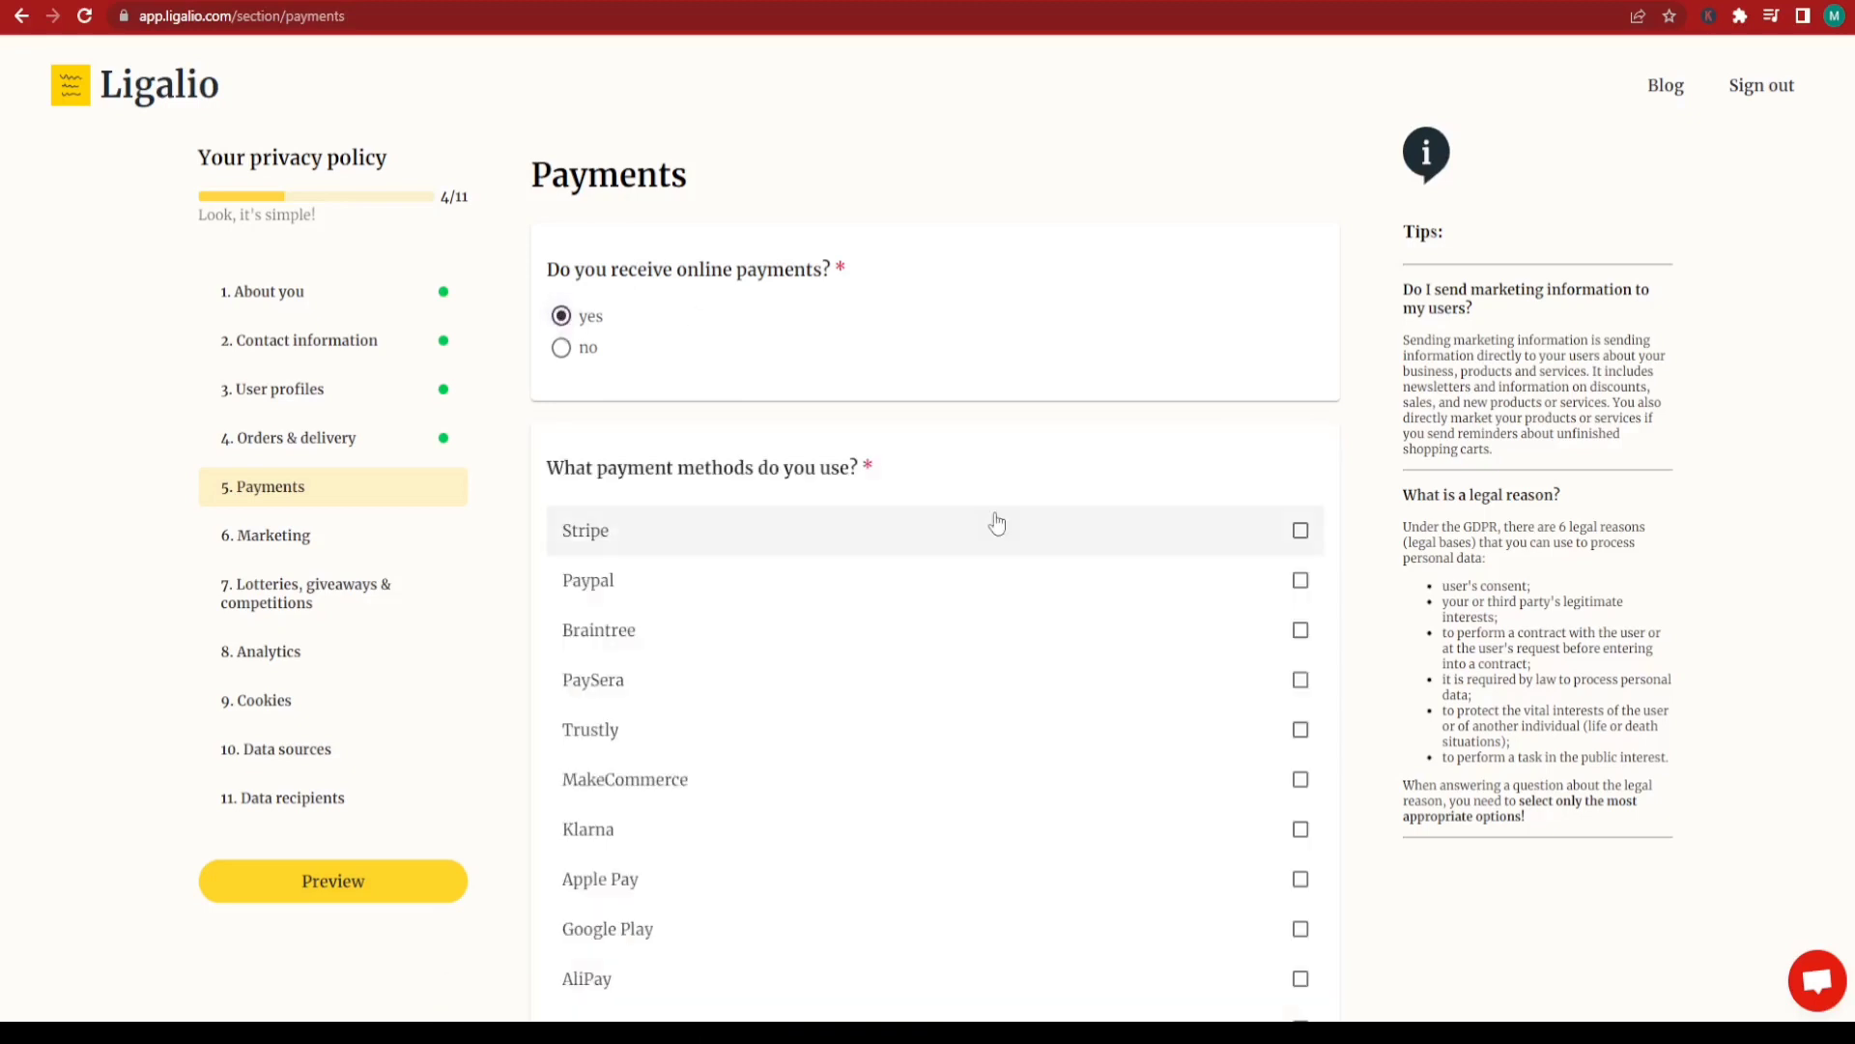
scroll(1160, 522, "down", 2)
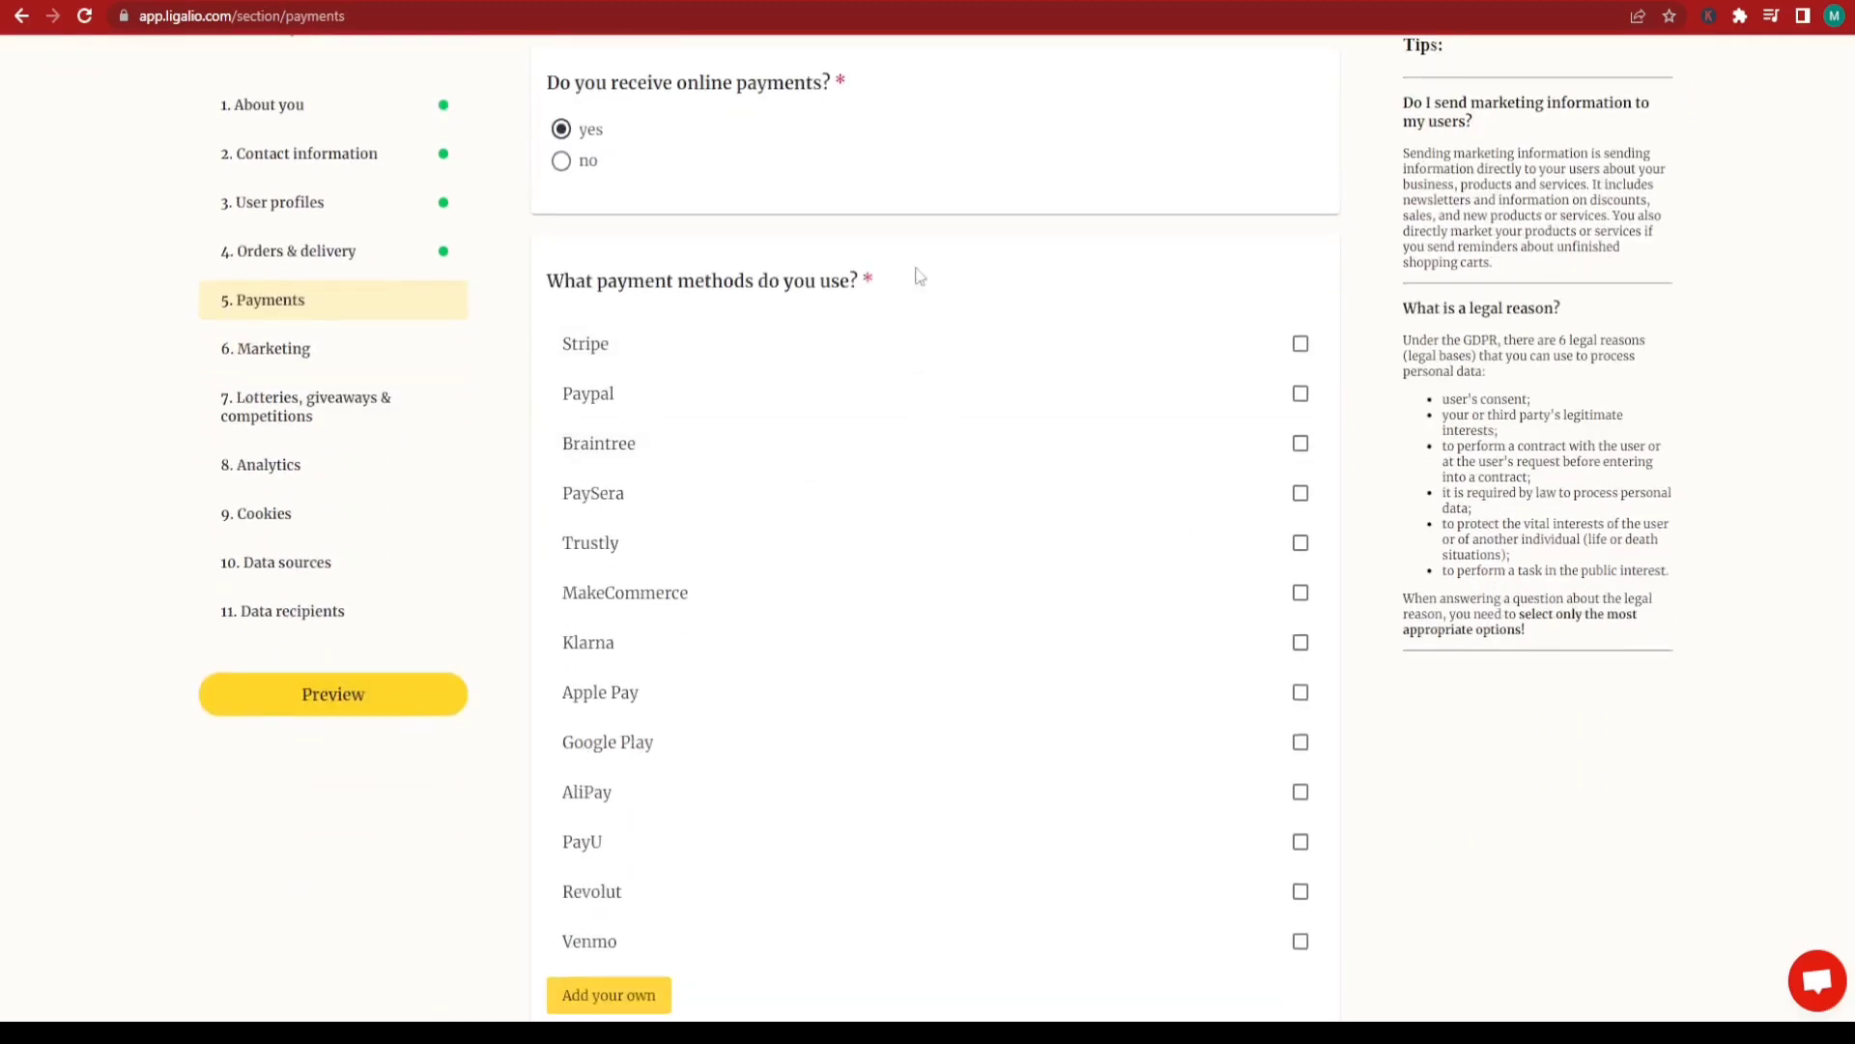
left_click(1301, 394)
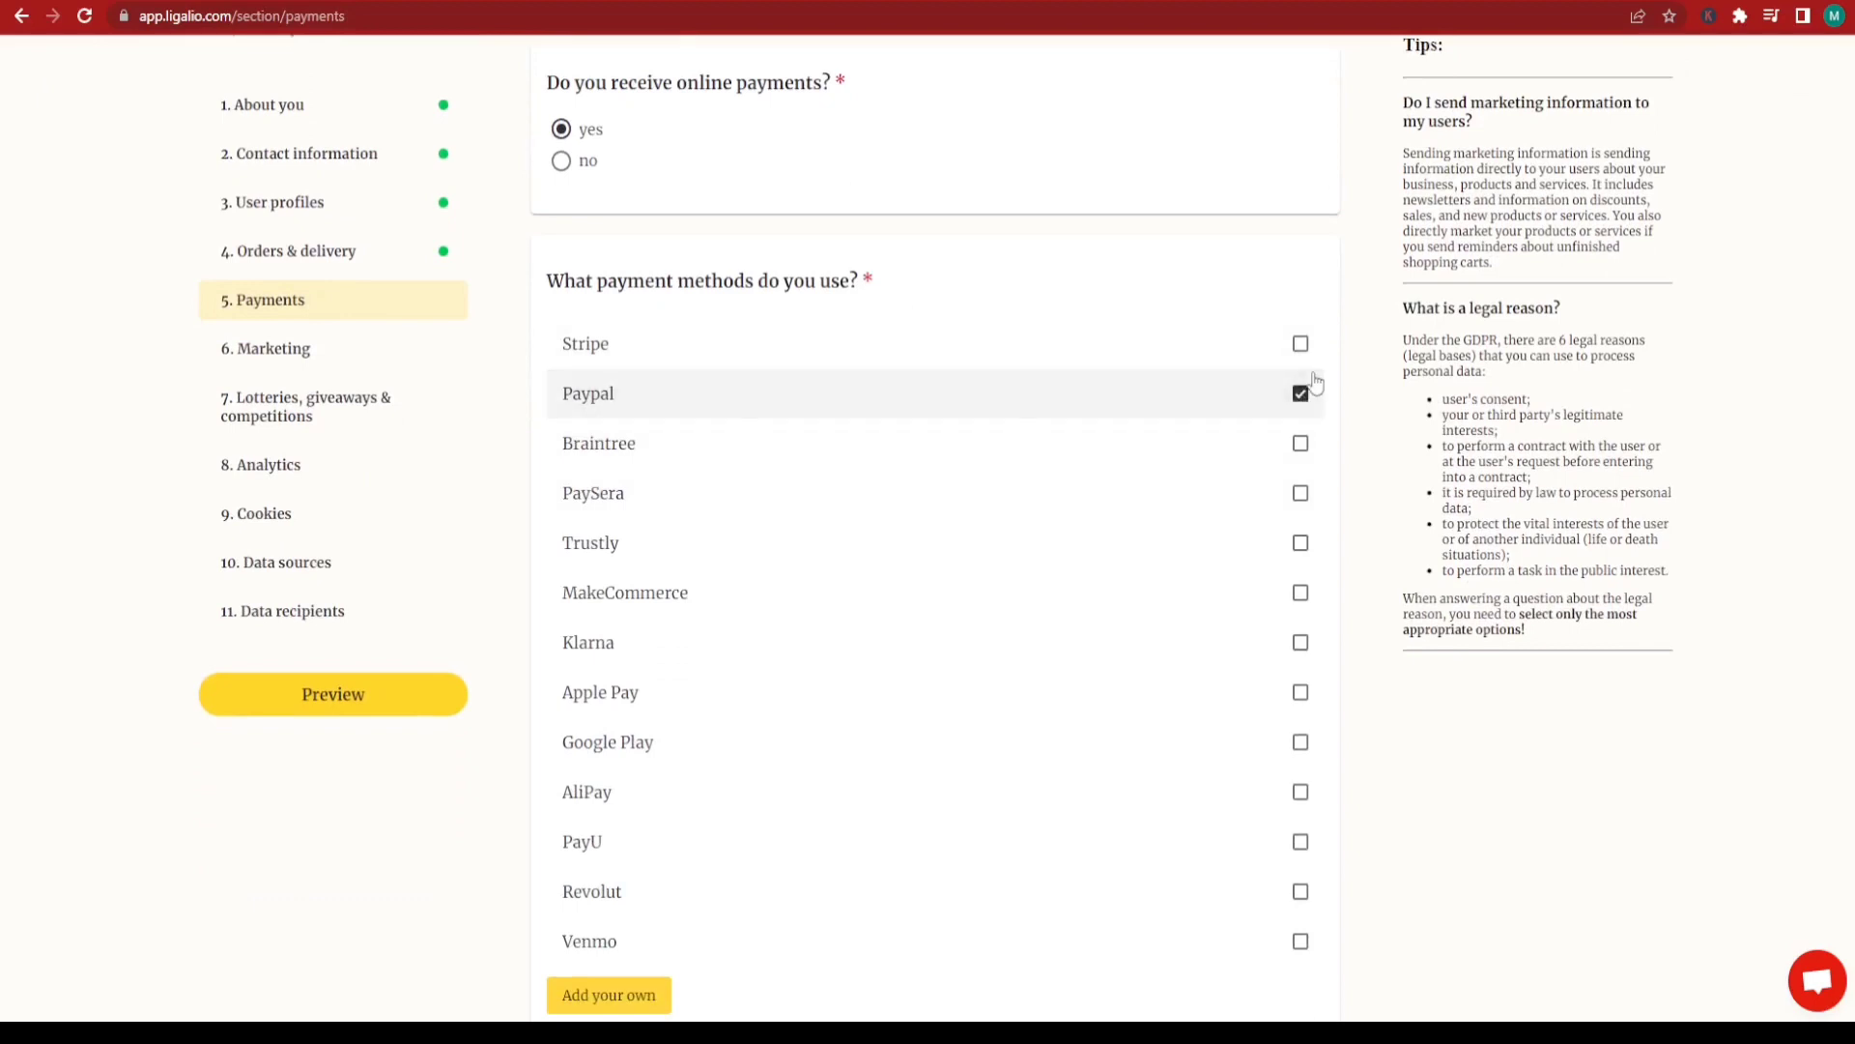
left_click(1301, 345)
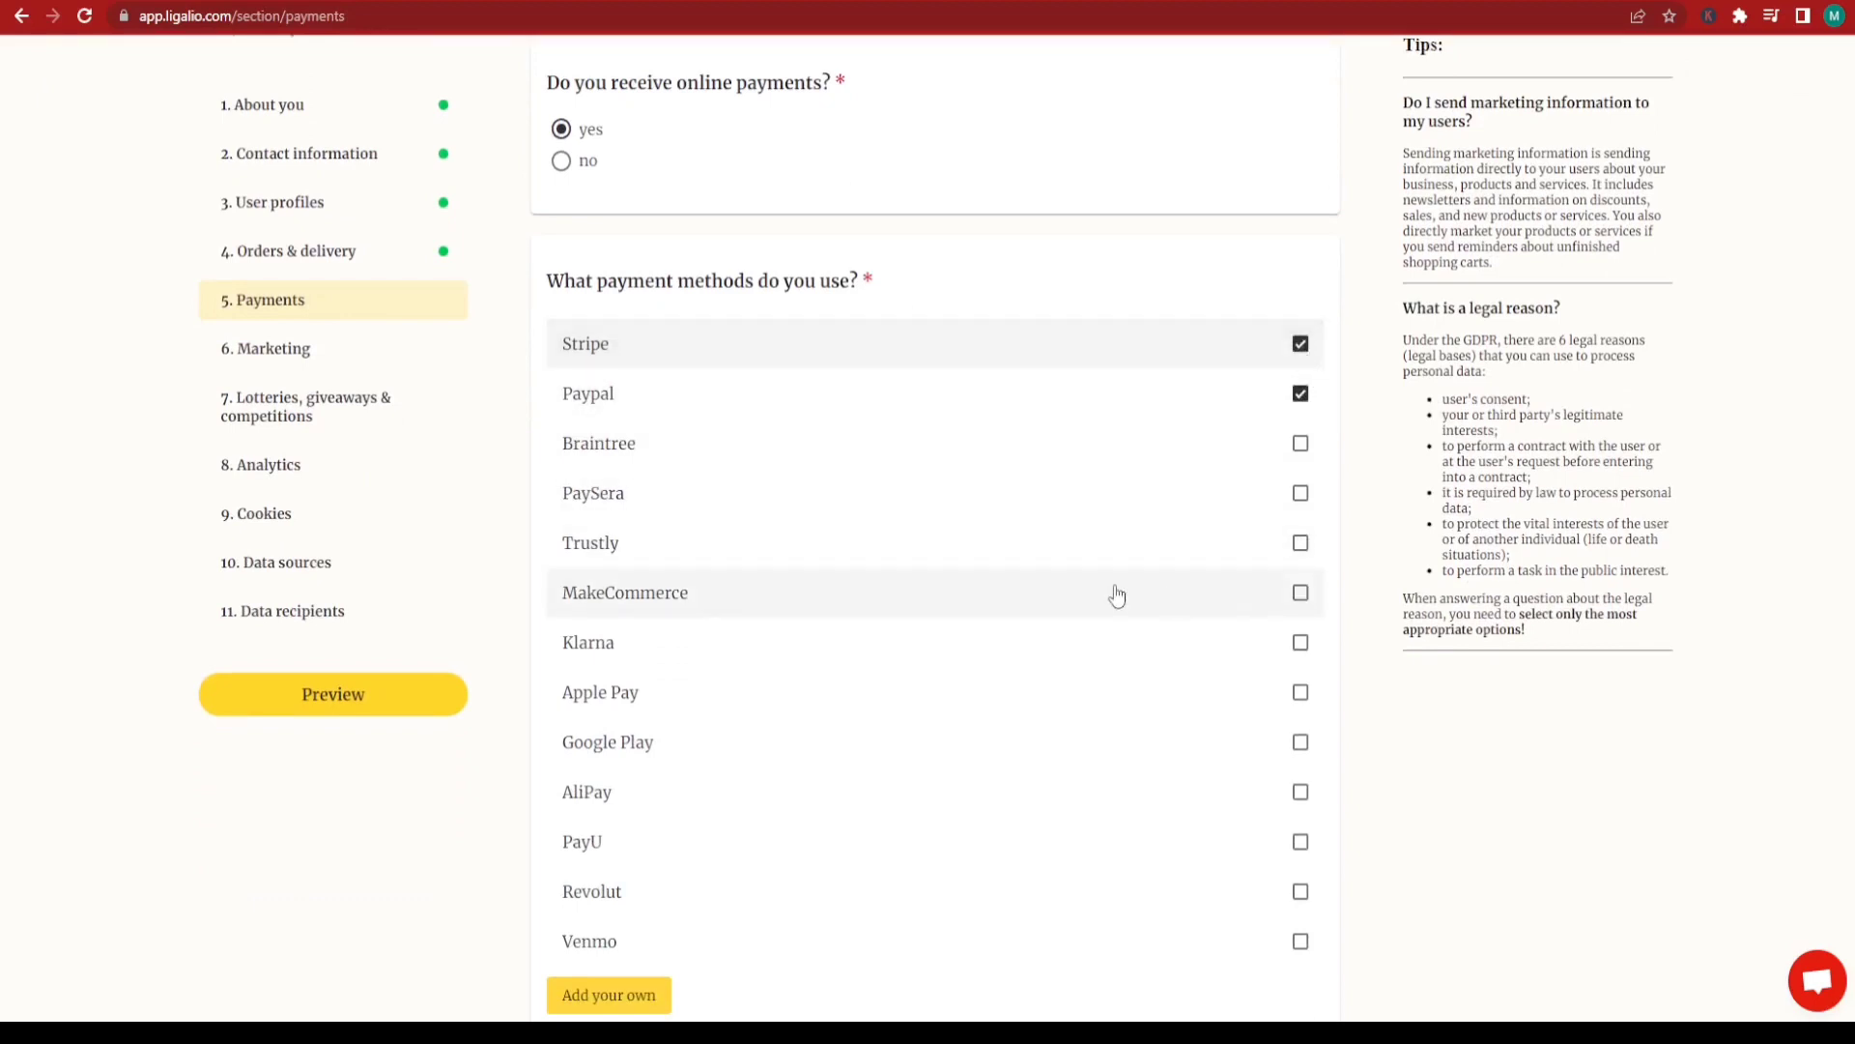
Step: Select name, surname and email address as the personal data used for receiving payments
scroll(934, 529, "down", 2)
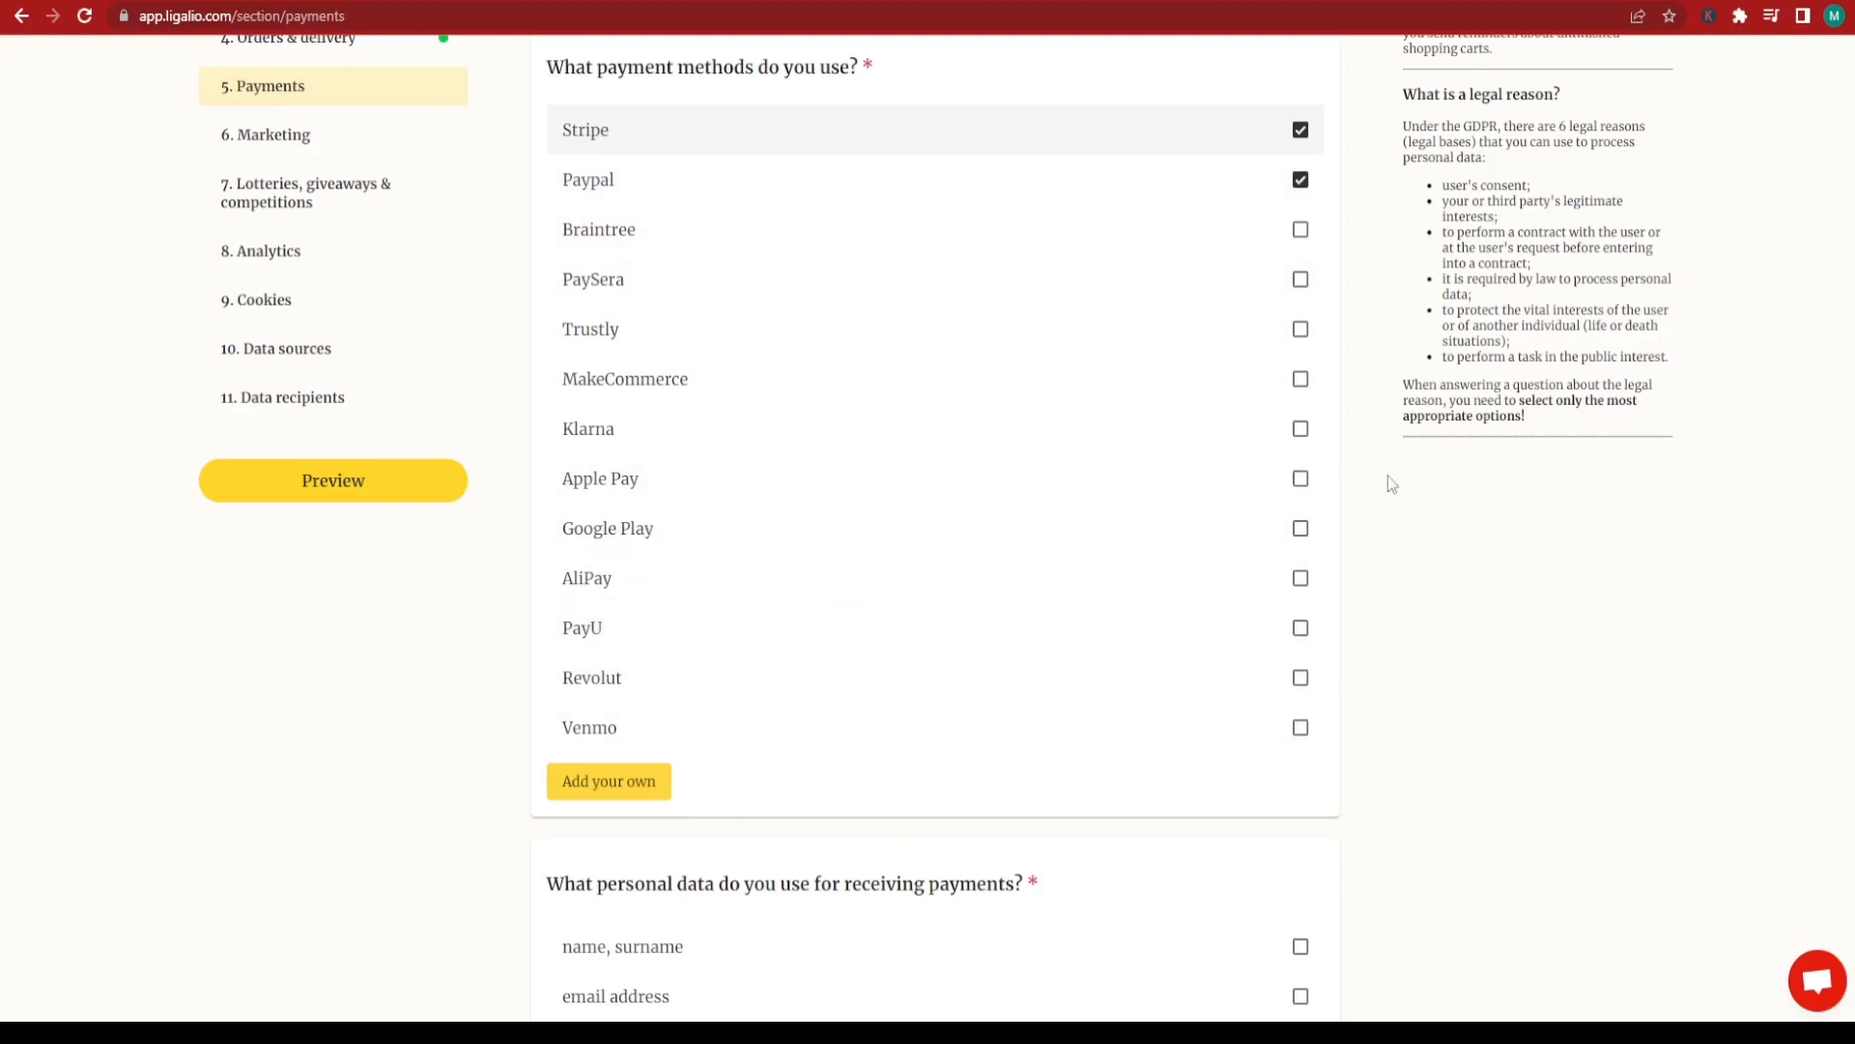
scroll(580, 541, "down", 4)
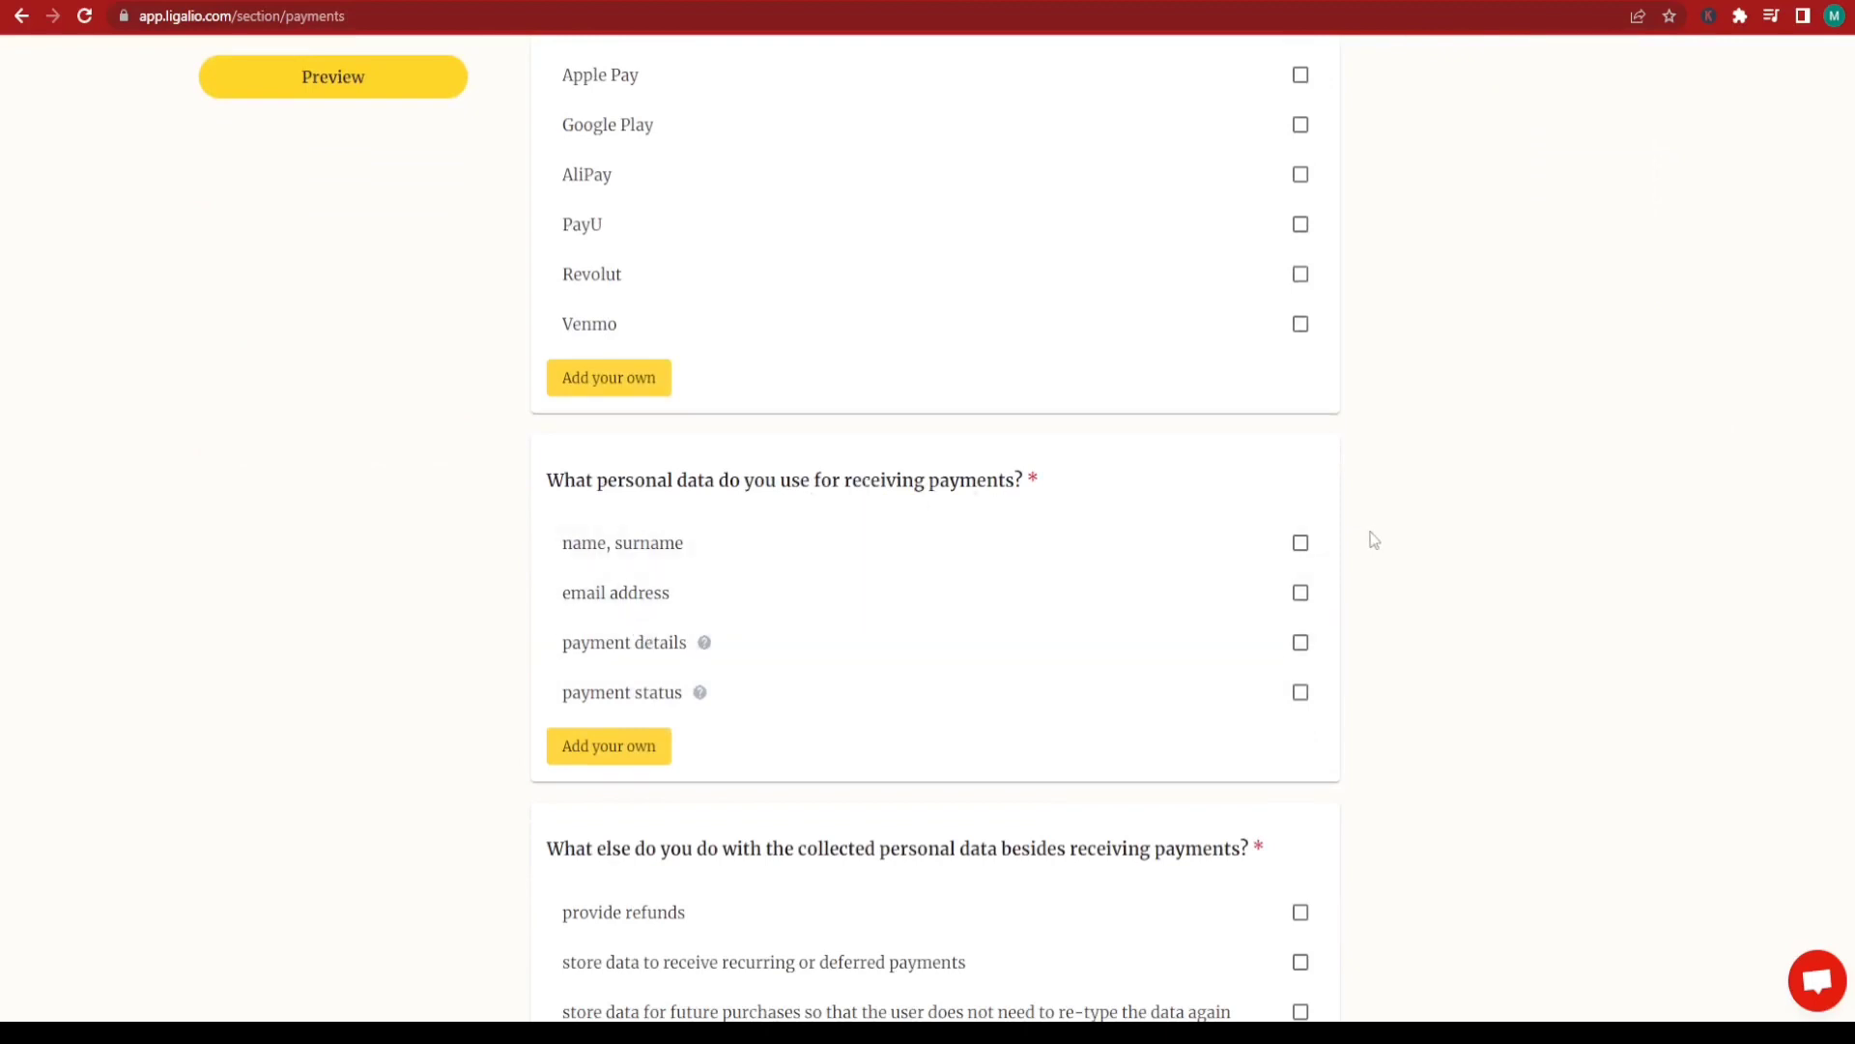
left_click(1301, 544)
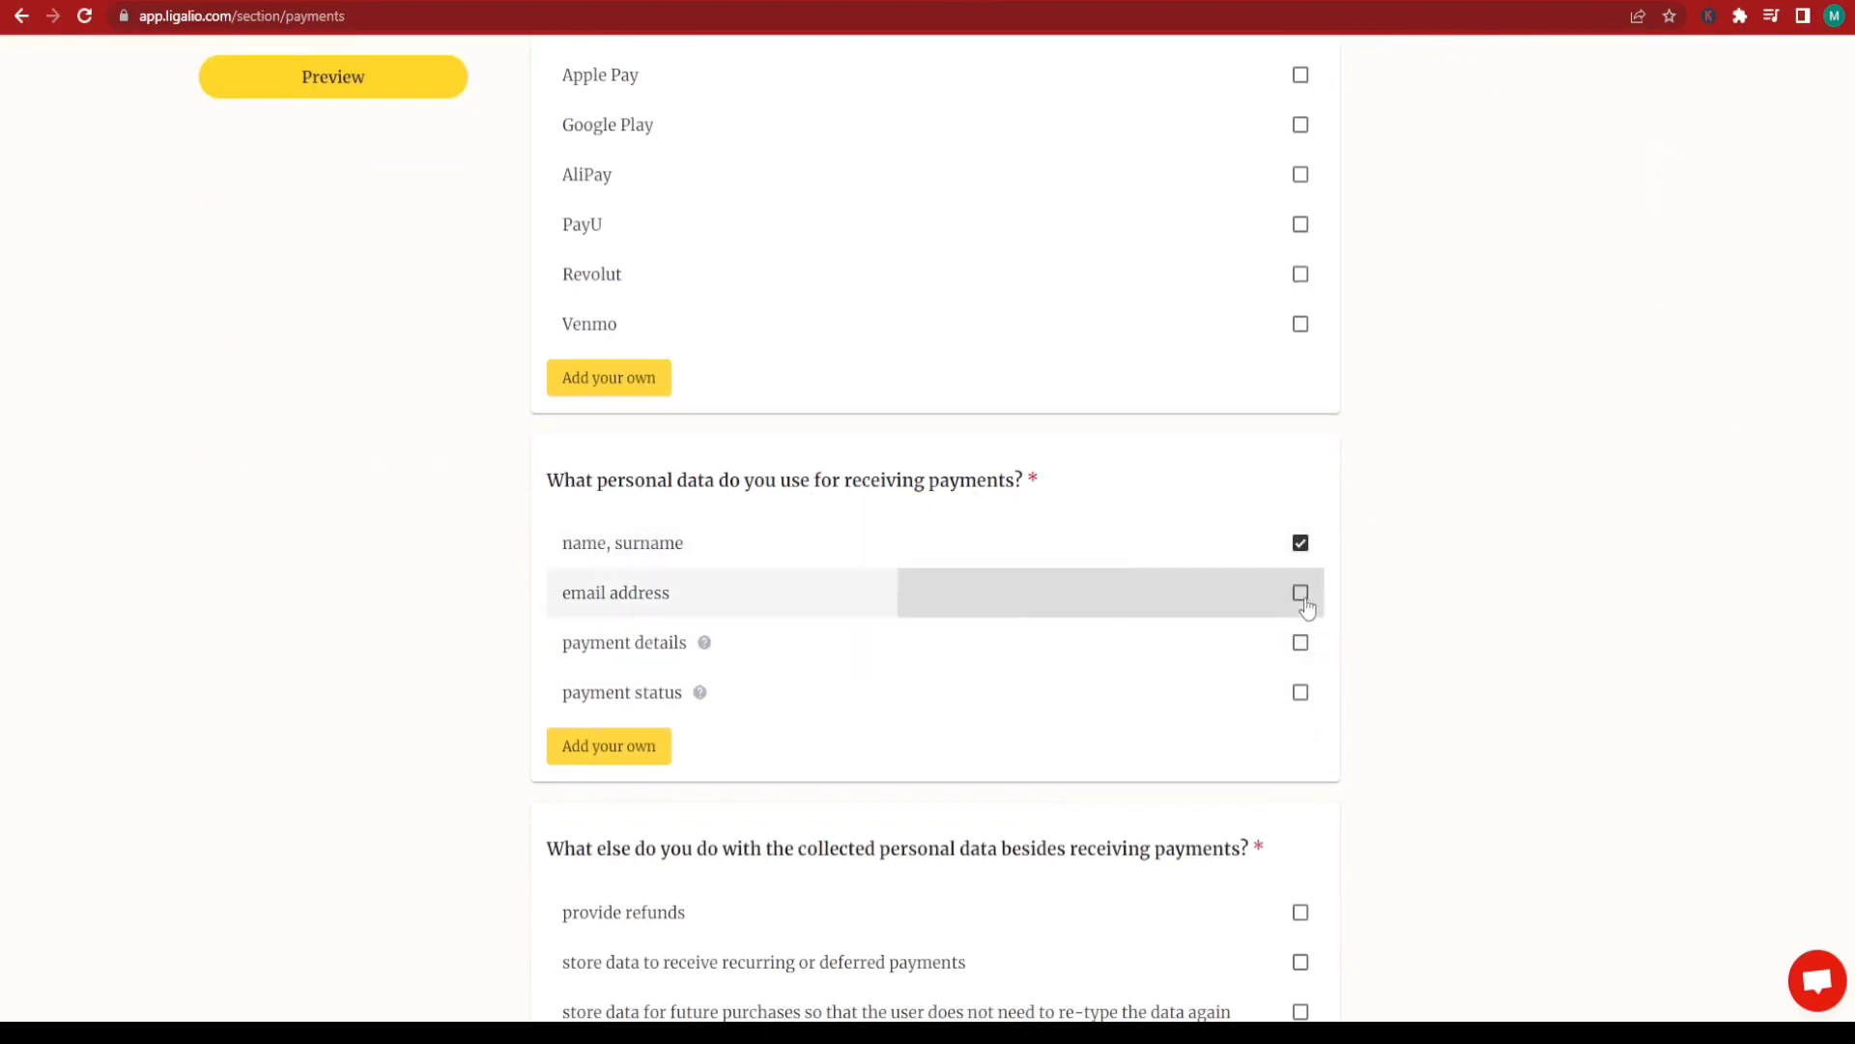
left_click(1302, 597)
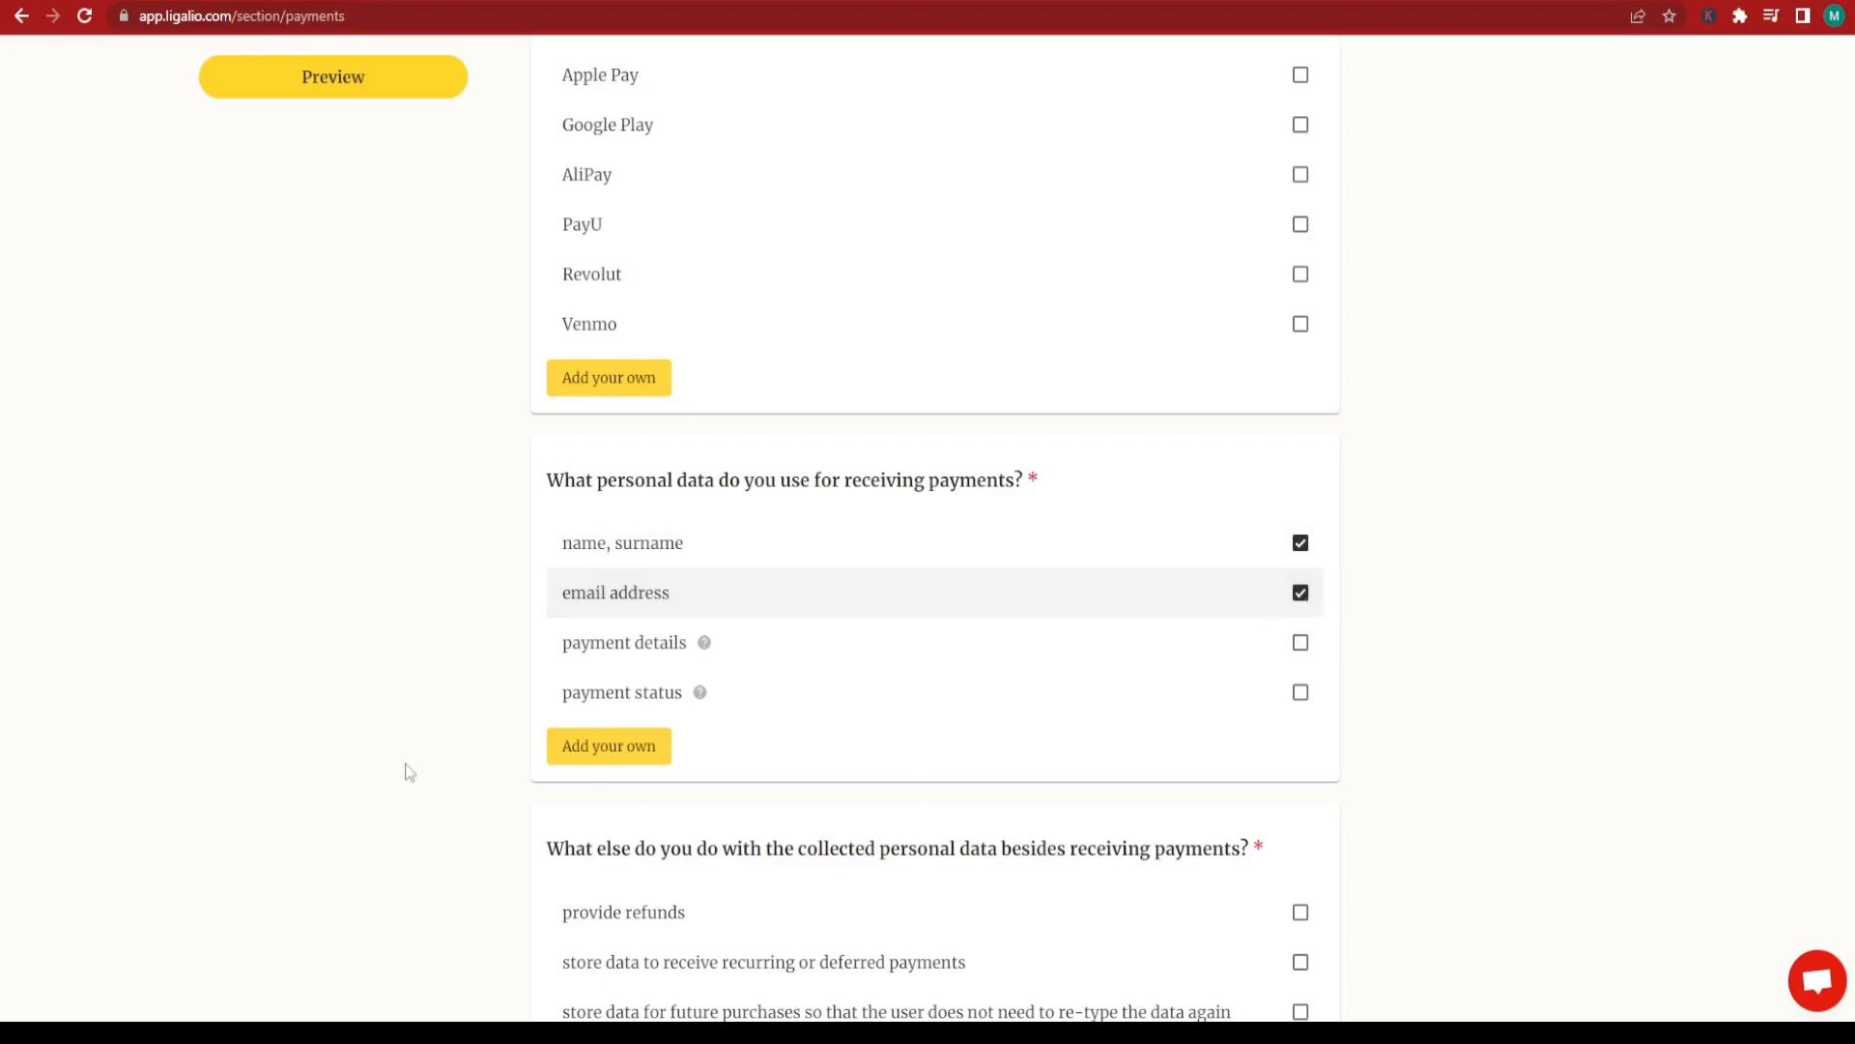
Step: State that payment data is stored for future purchases, with the user's consent as the legal reason
scroll(1489, 589, "down", 3)
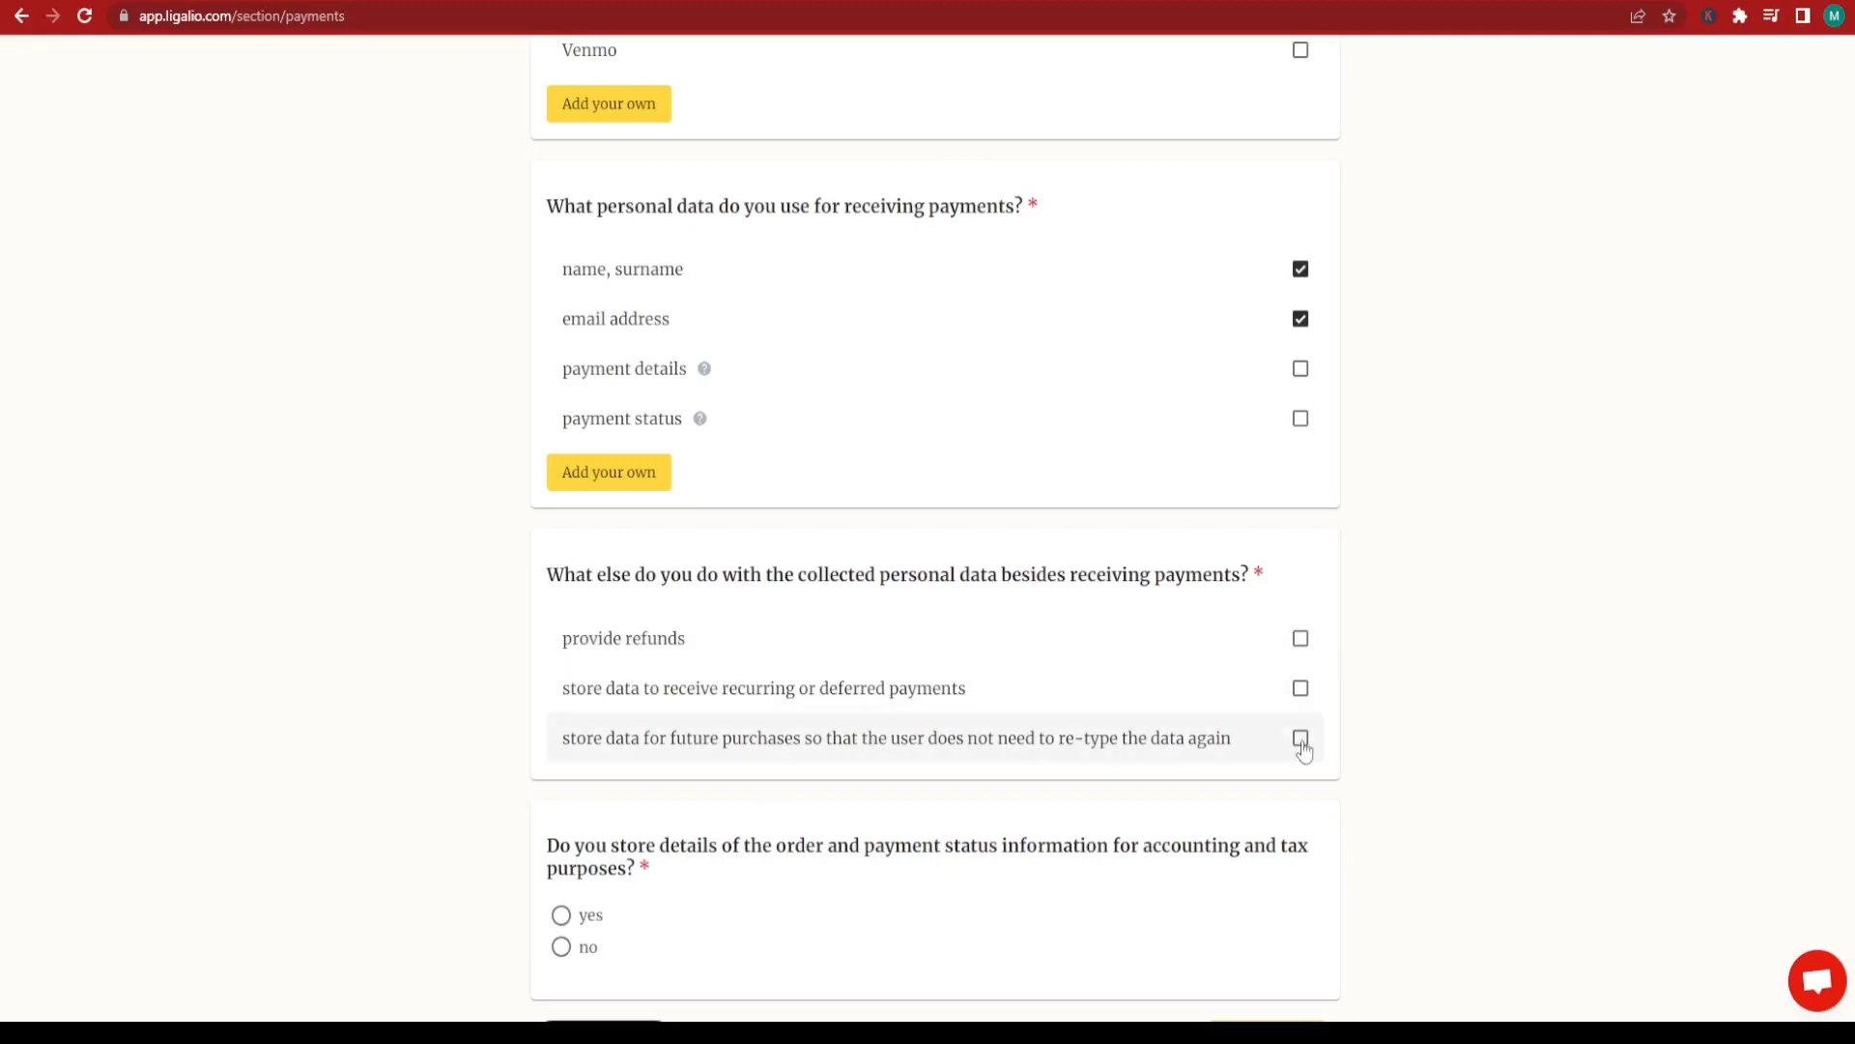
left_click(1301, 740)
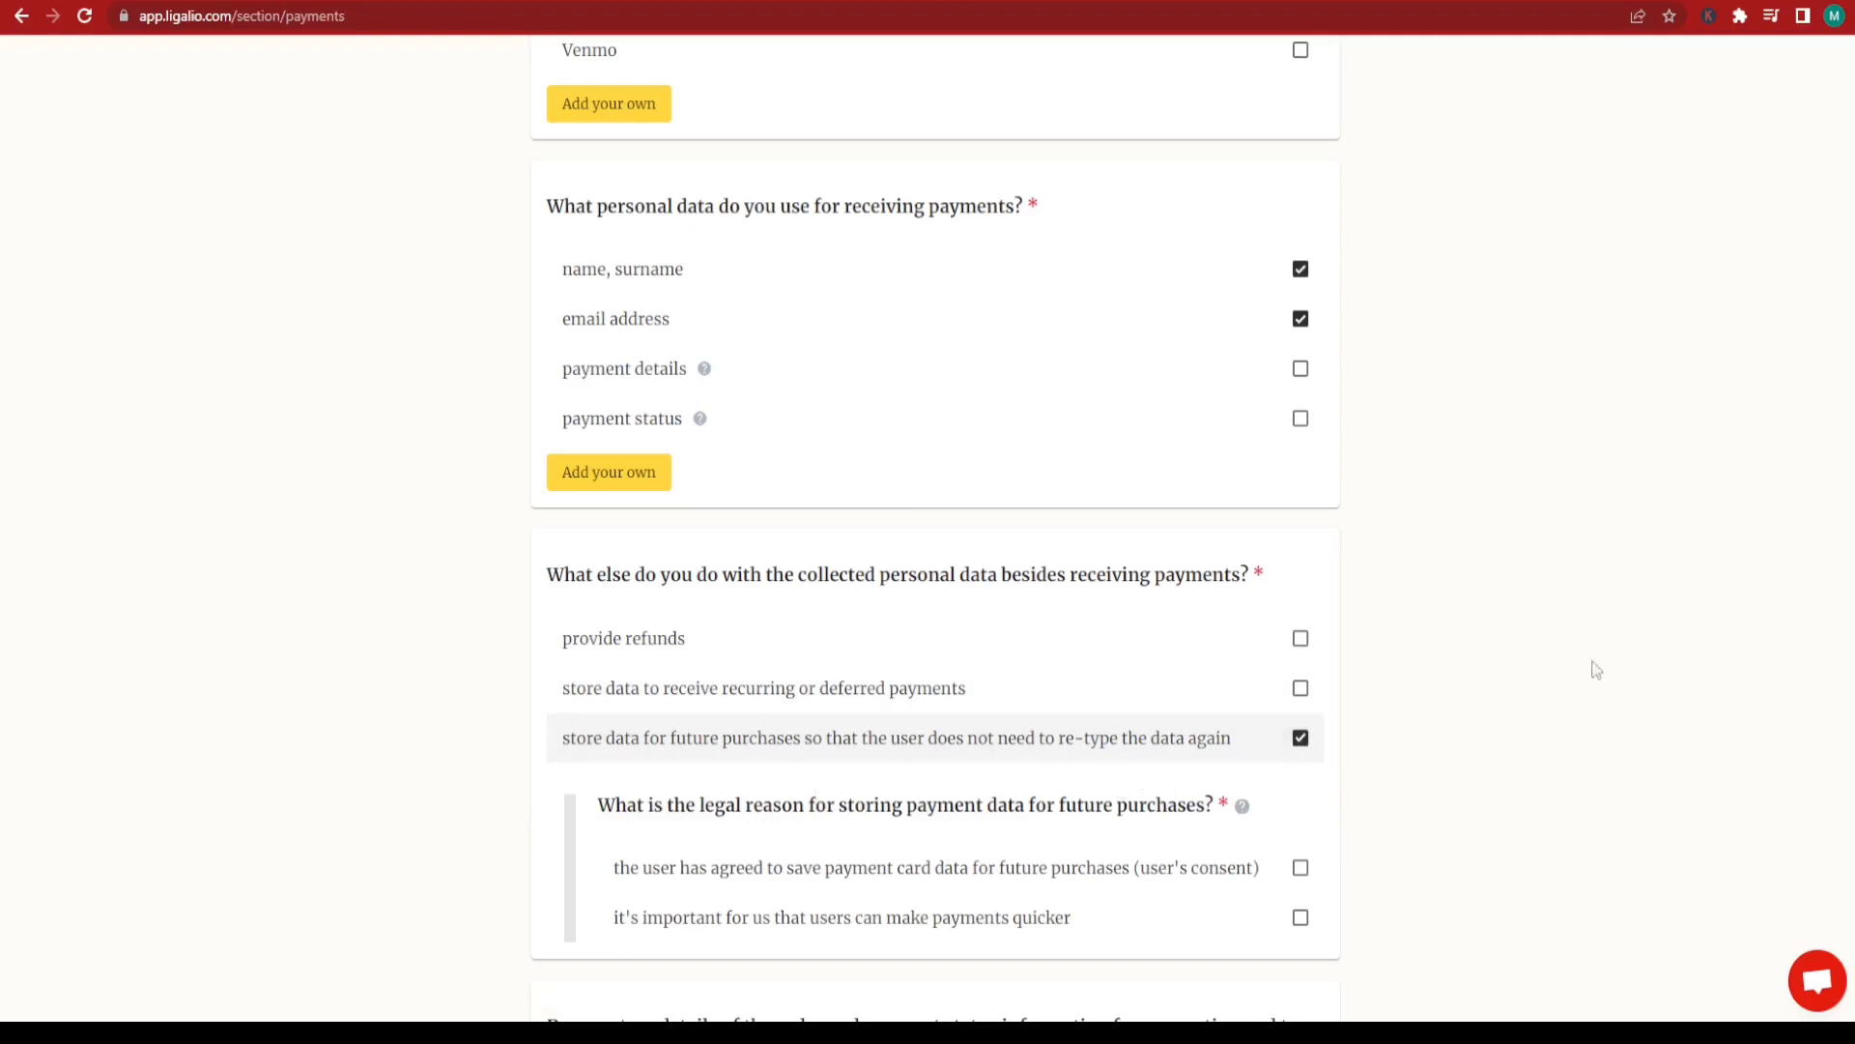
scroll(934, 532, "down", 3)
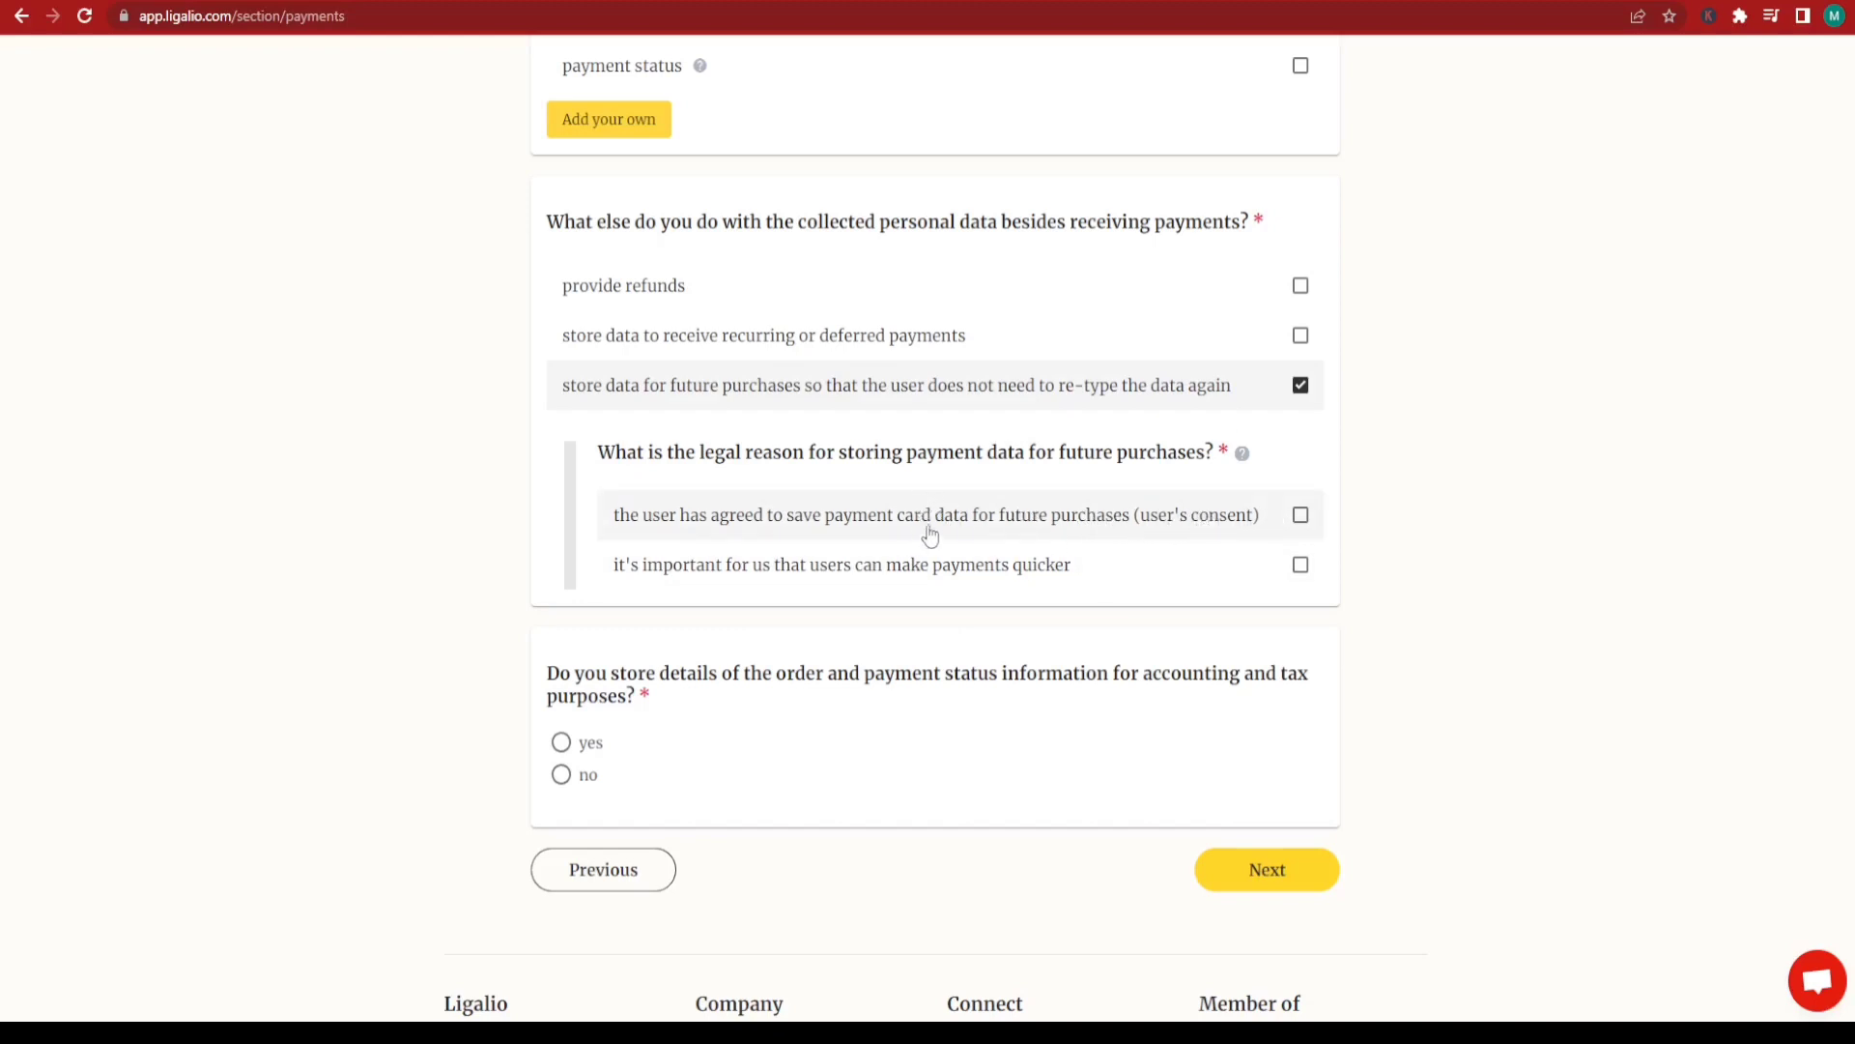
left_click(1301, 515)
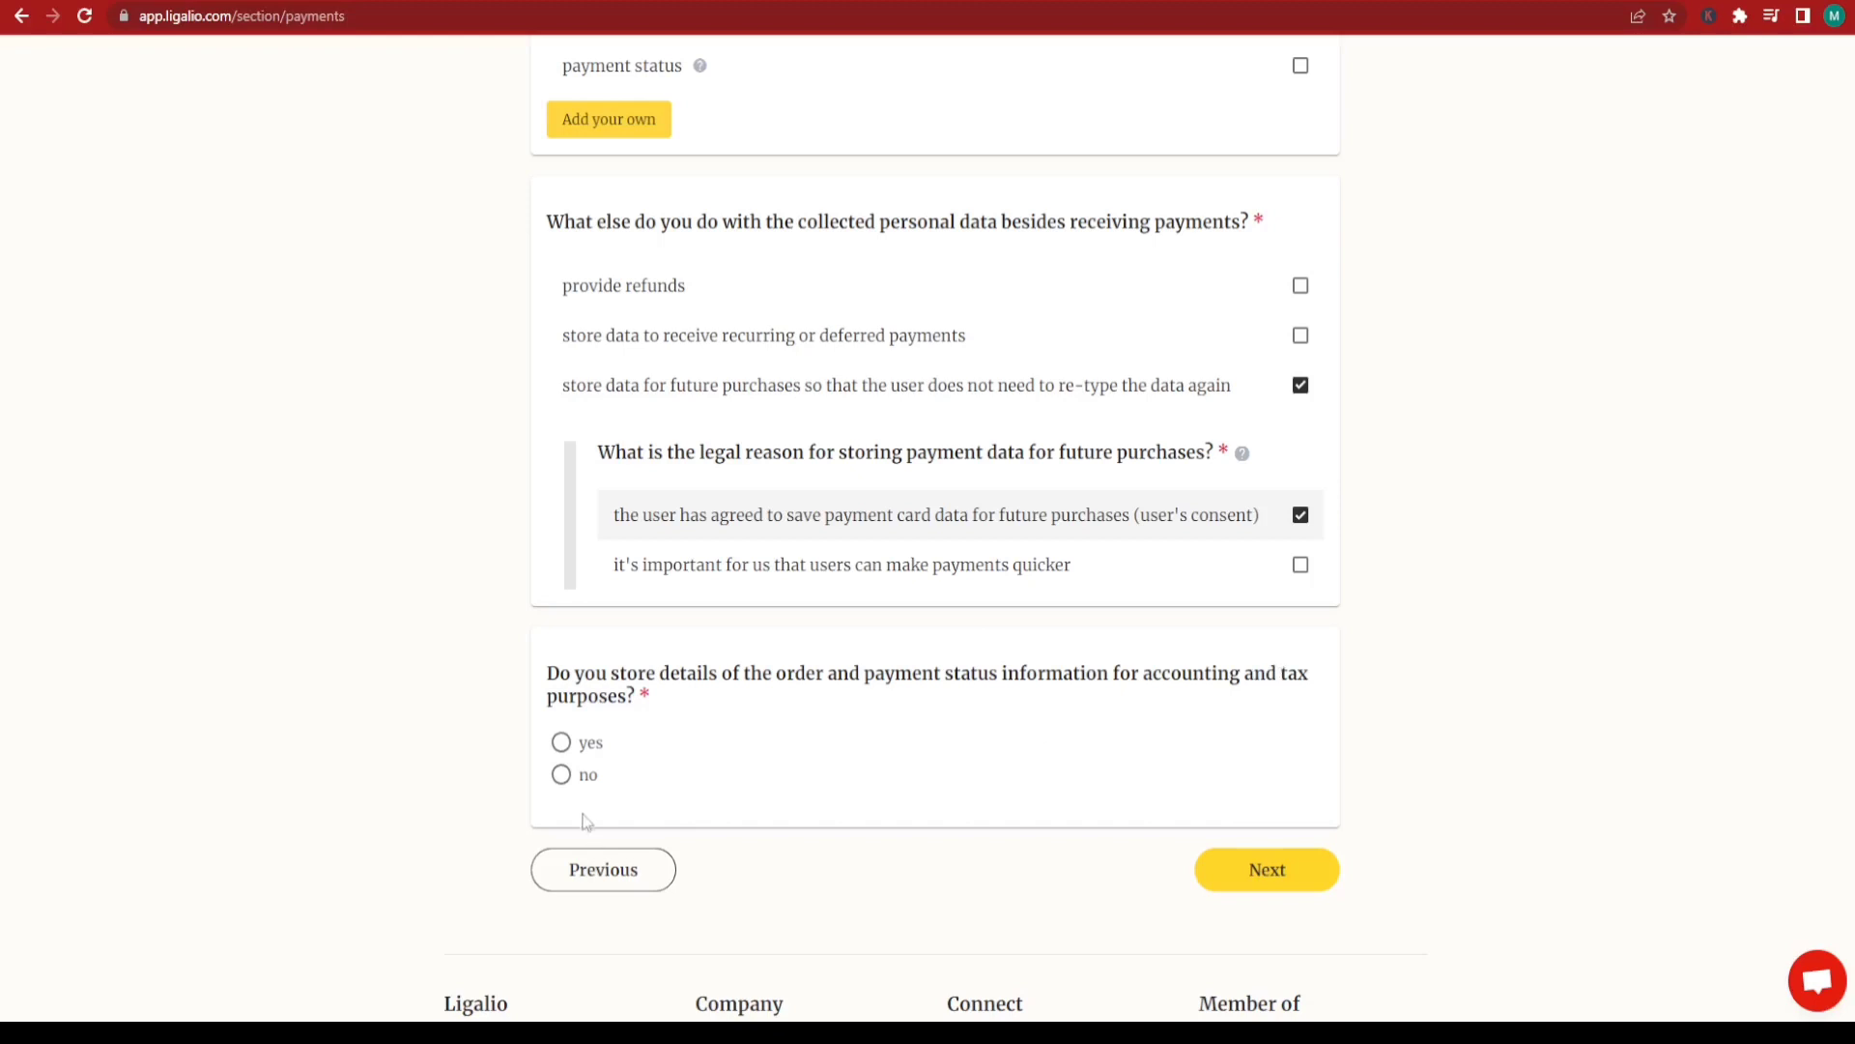
Step: Answer no to storing order and payment details for accounting and tax purposes, and continue to the marketing section
left_click(561, 774)
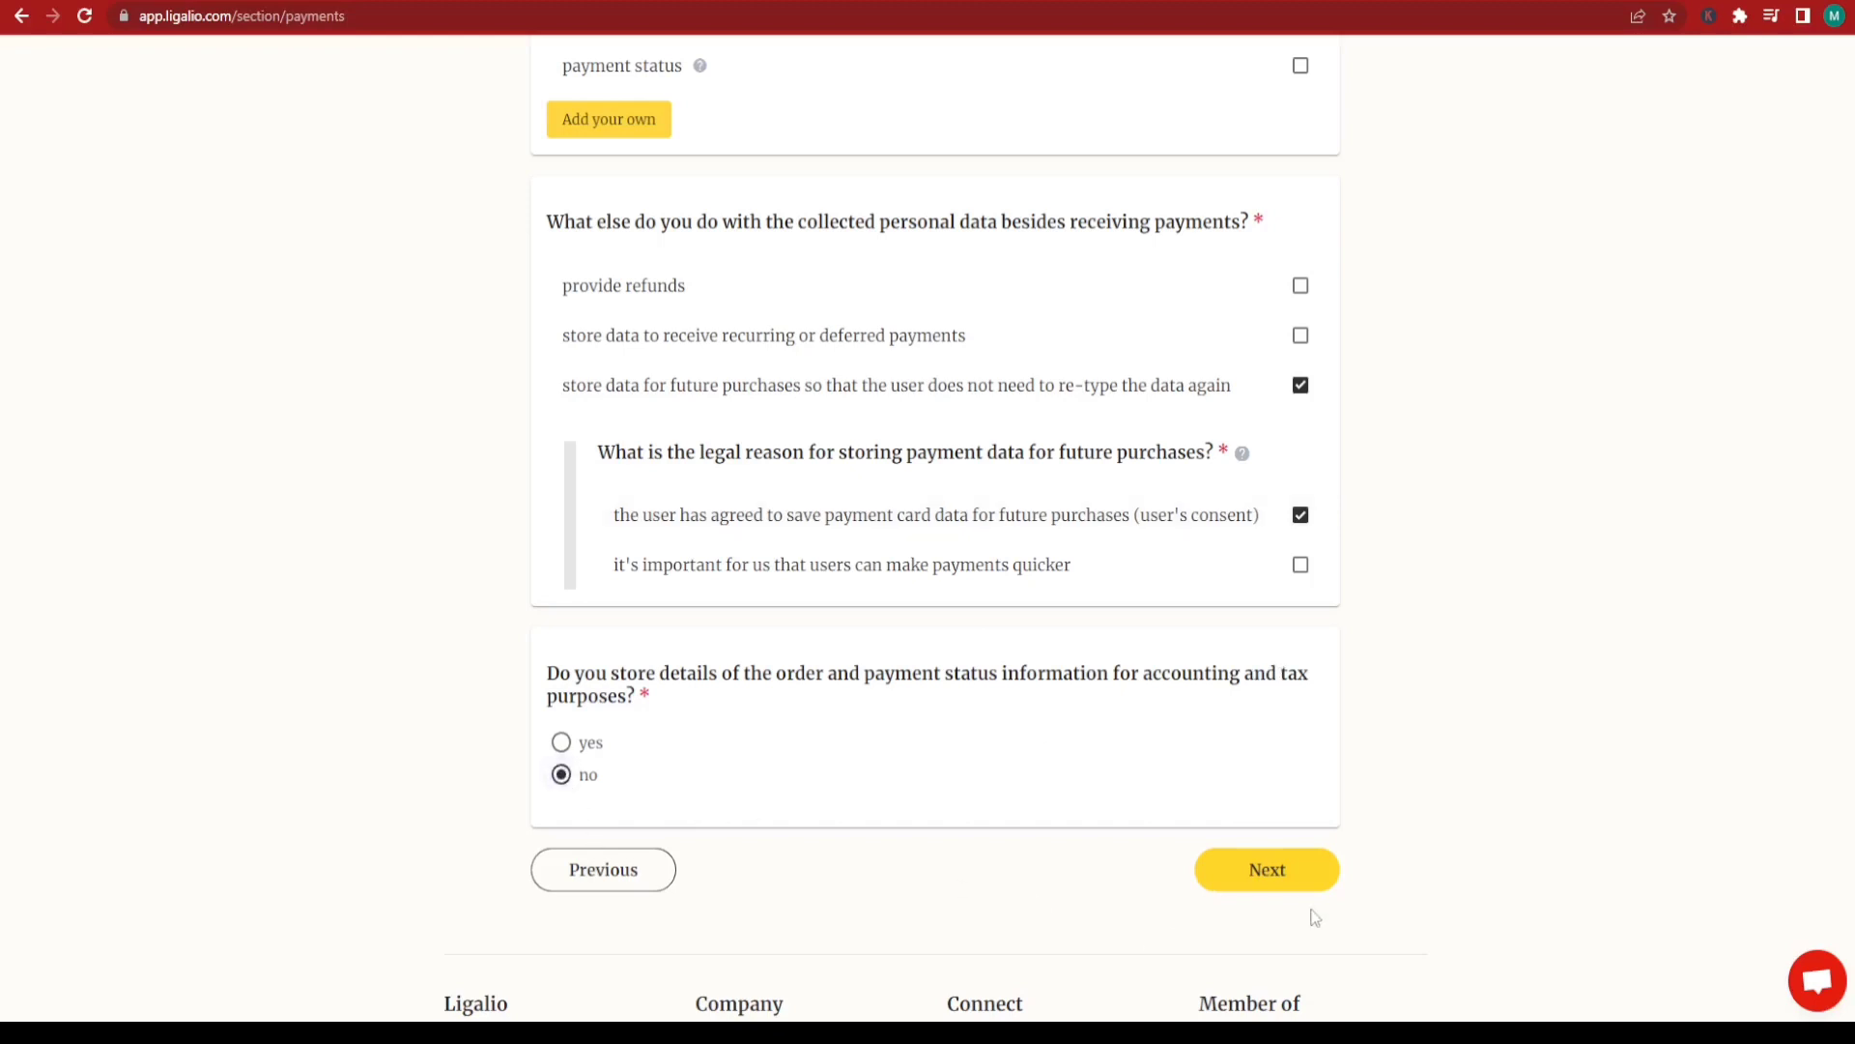
left_click(1281, 875)
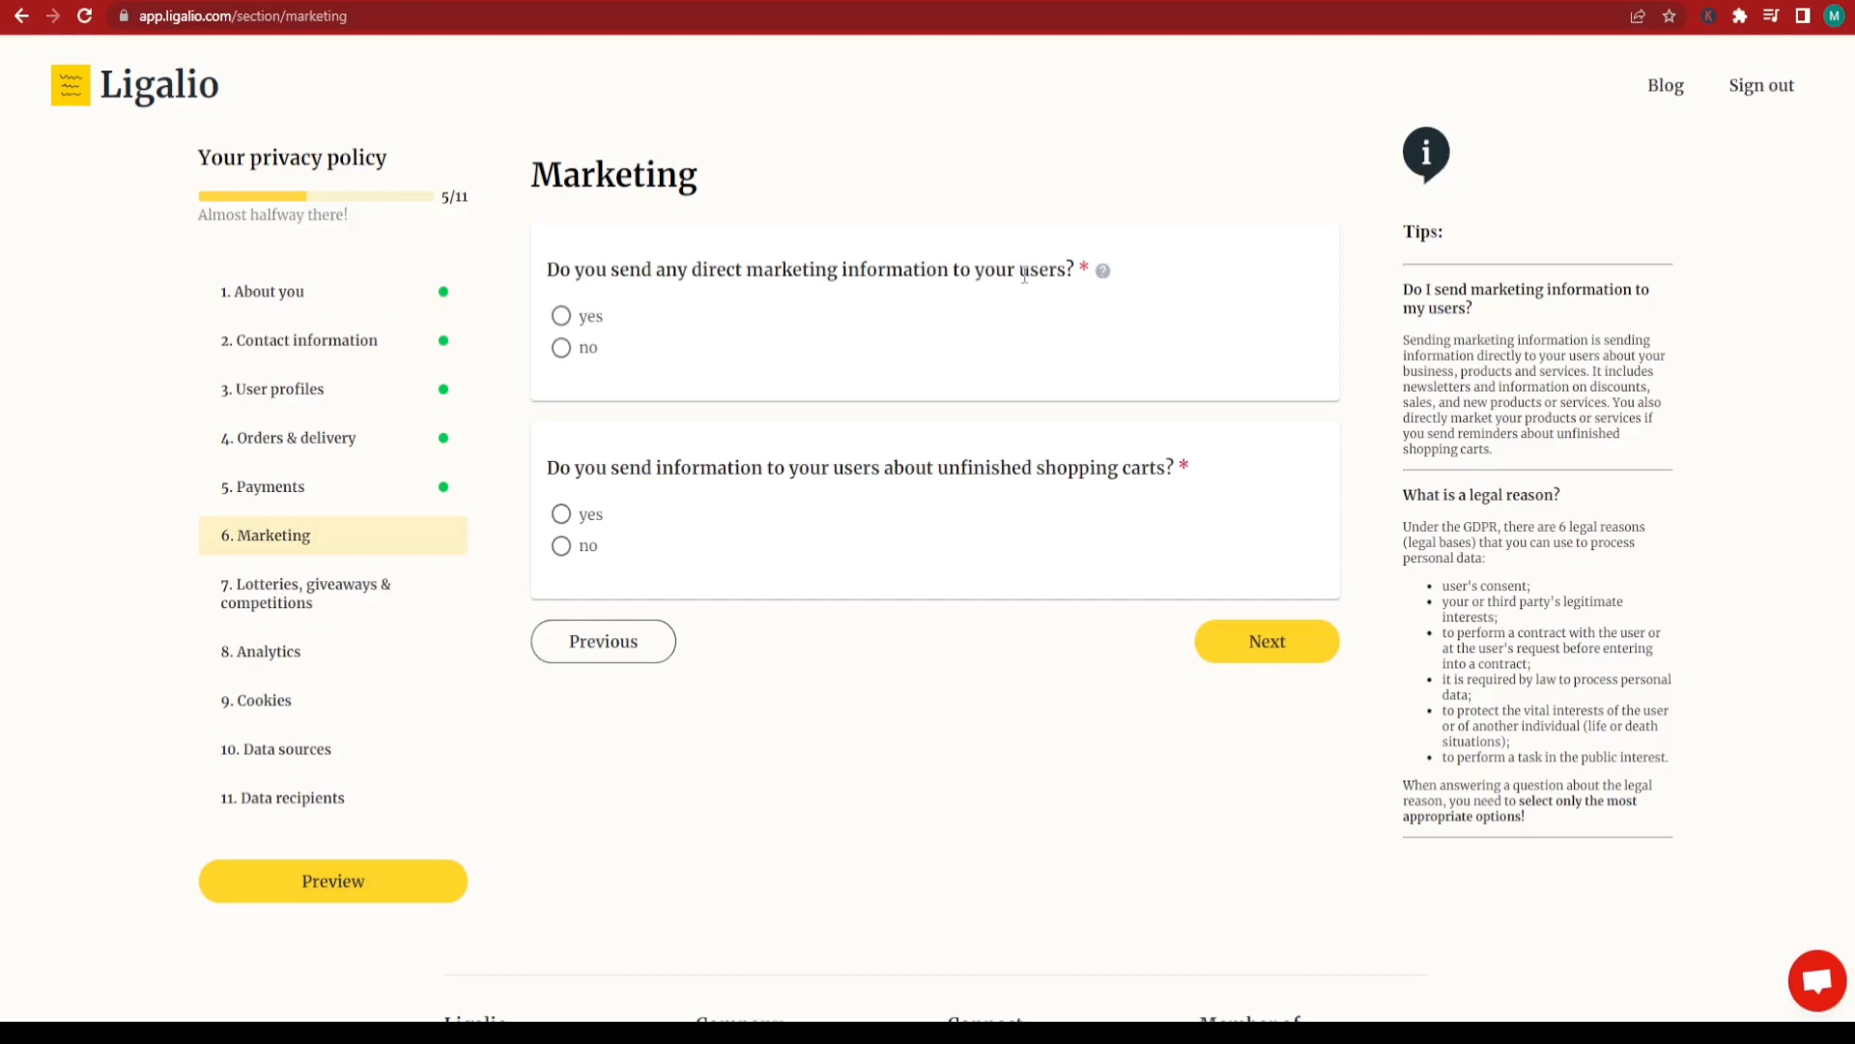
Step: State that direct marketing is sent using name, surname and email address, with the user's consent as the legal reason
mouse_move(1102, 278)
left_click(562, 317)
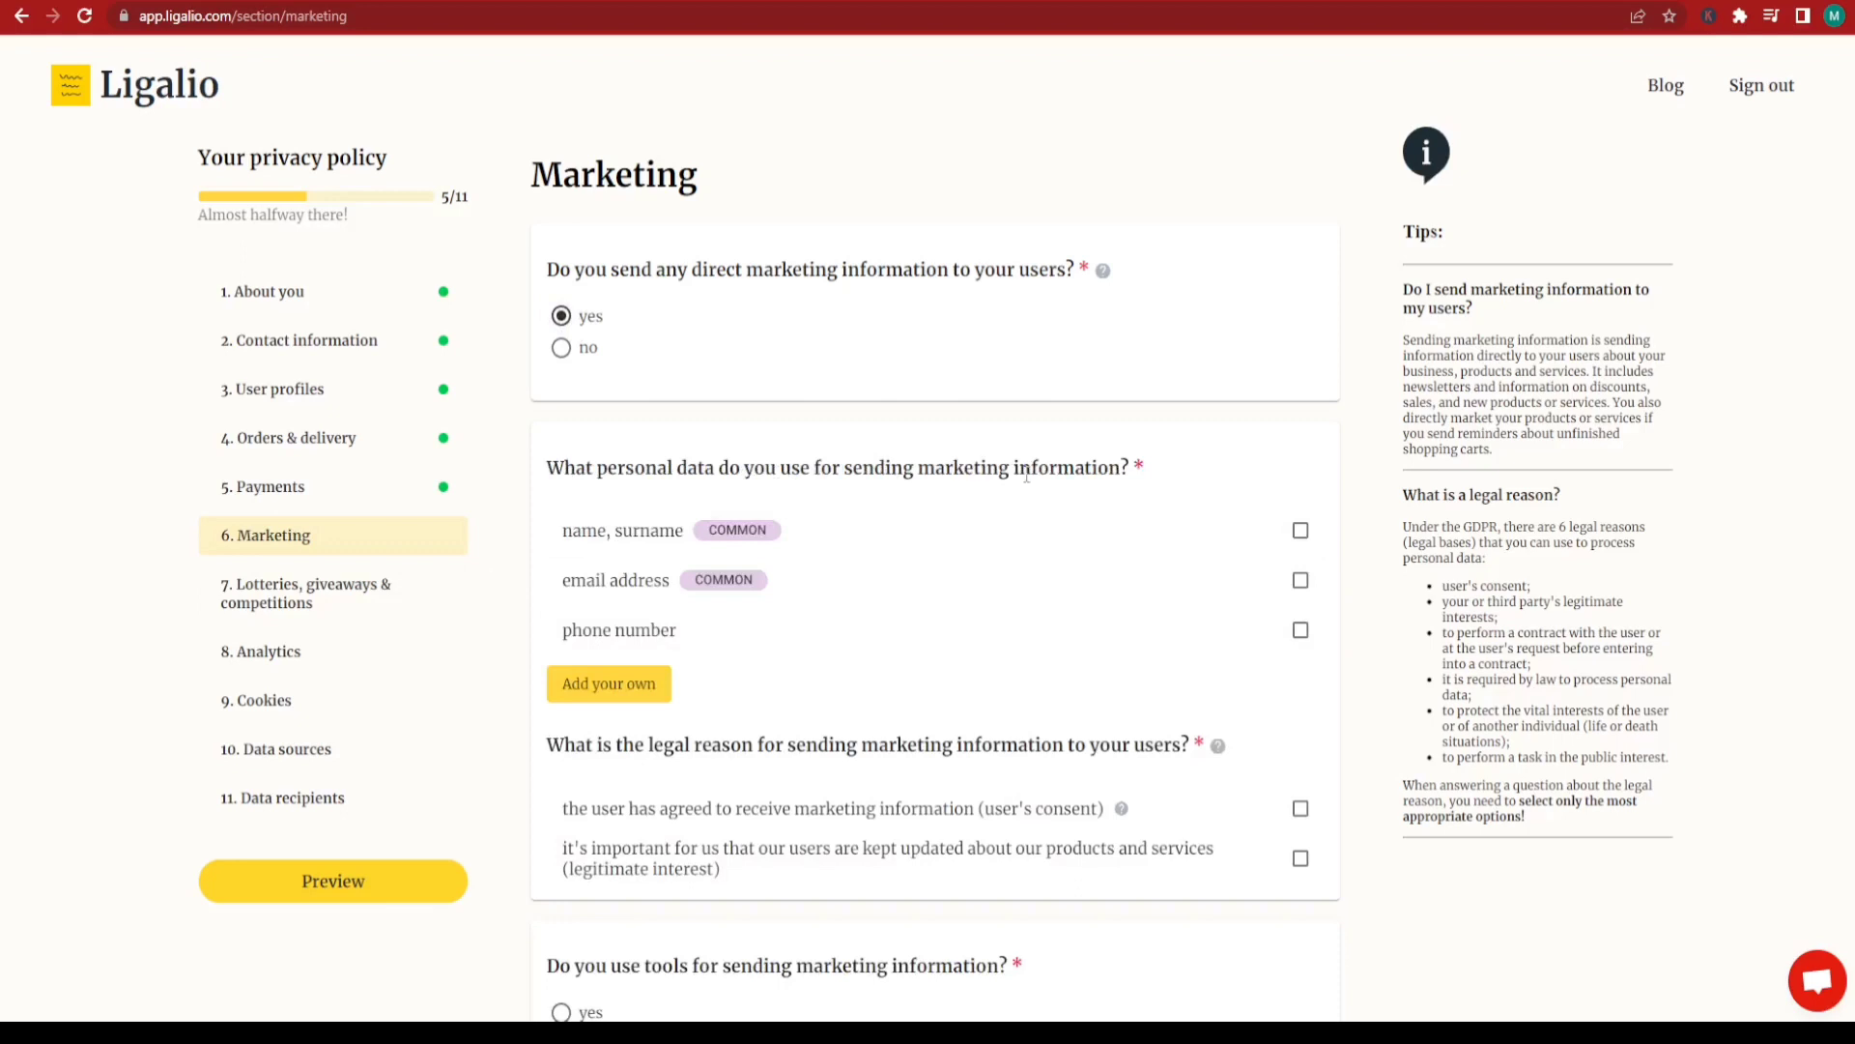
left_click(1299, 537)
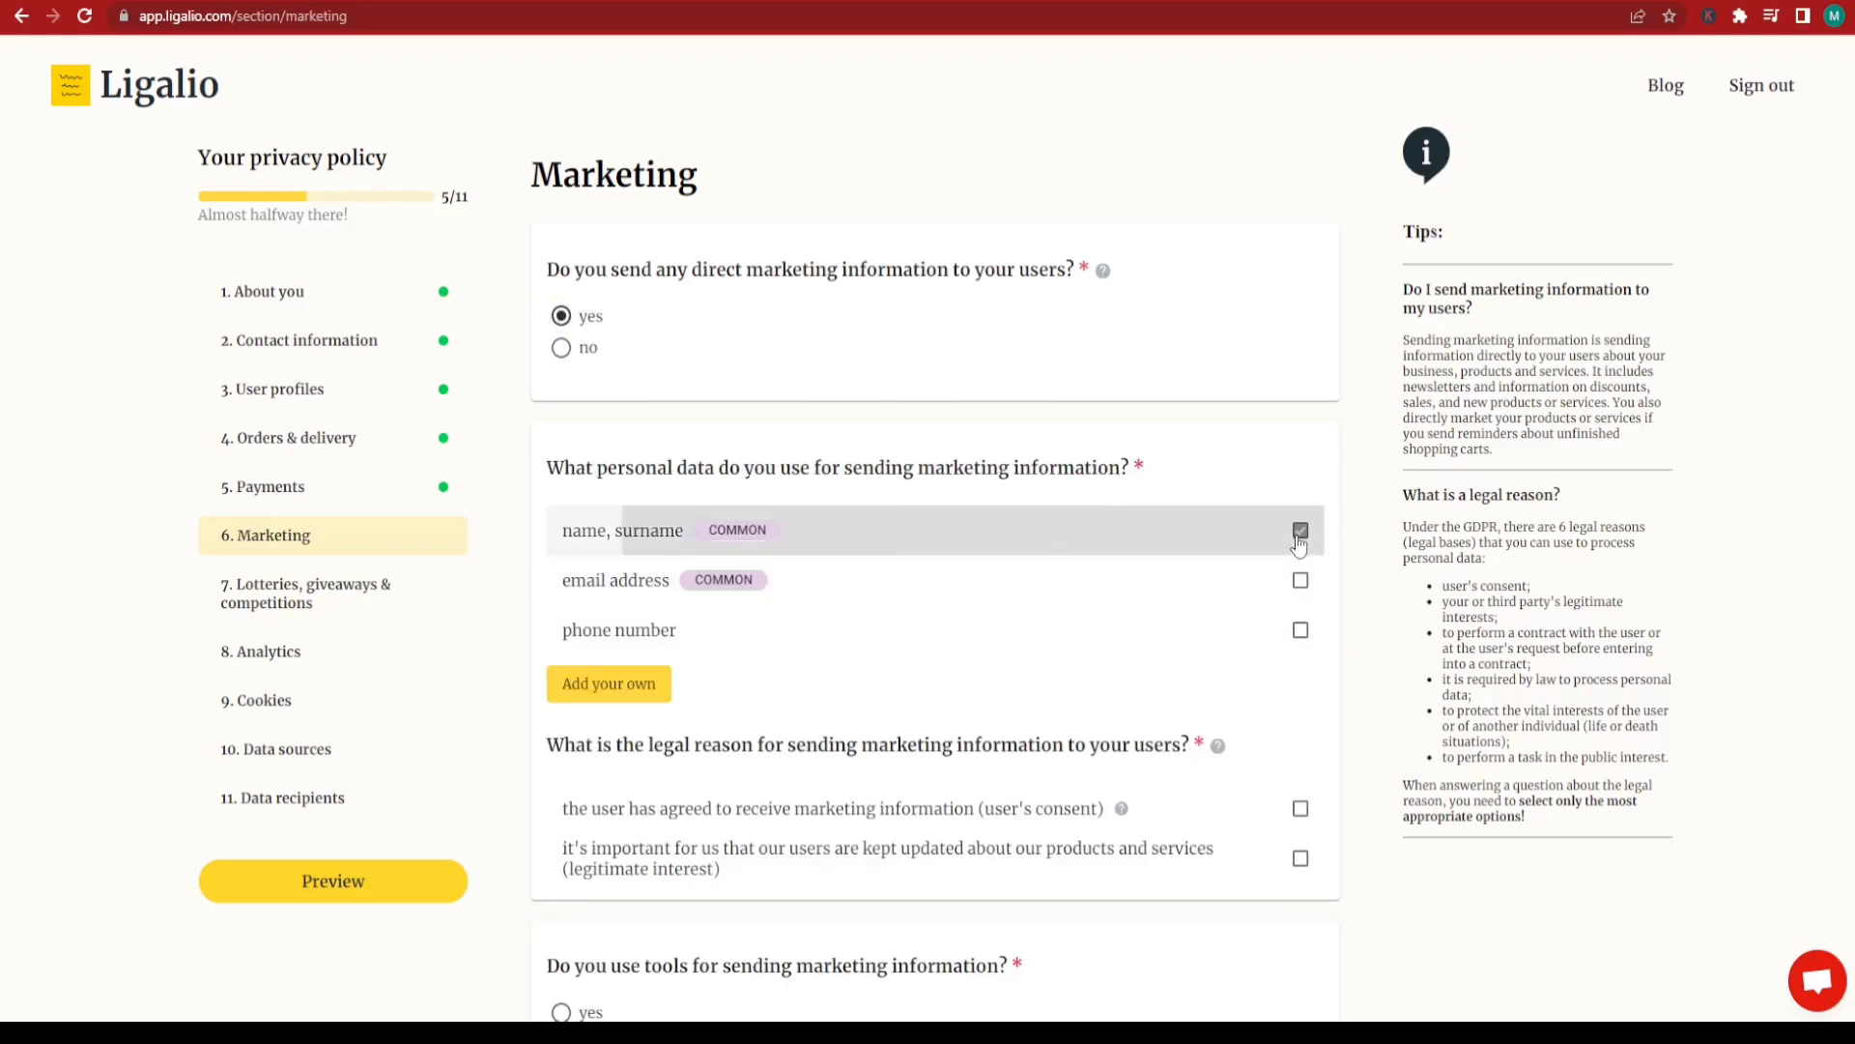
left_click(1300, 580)
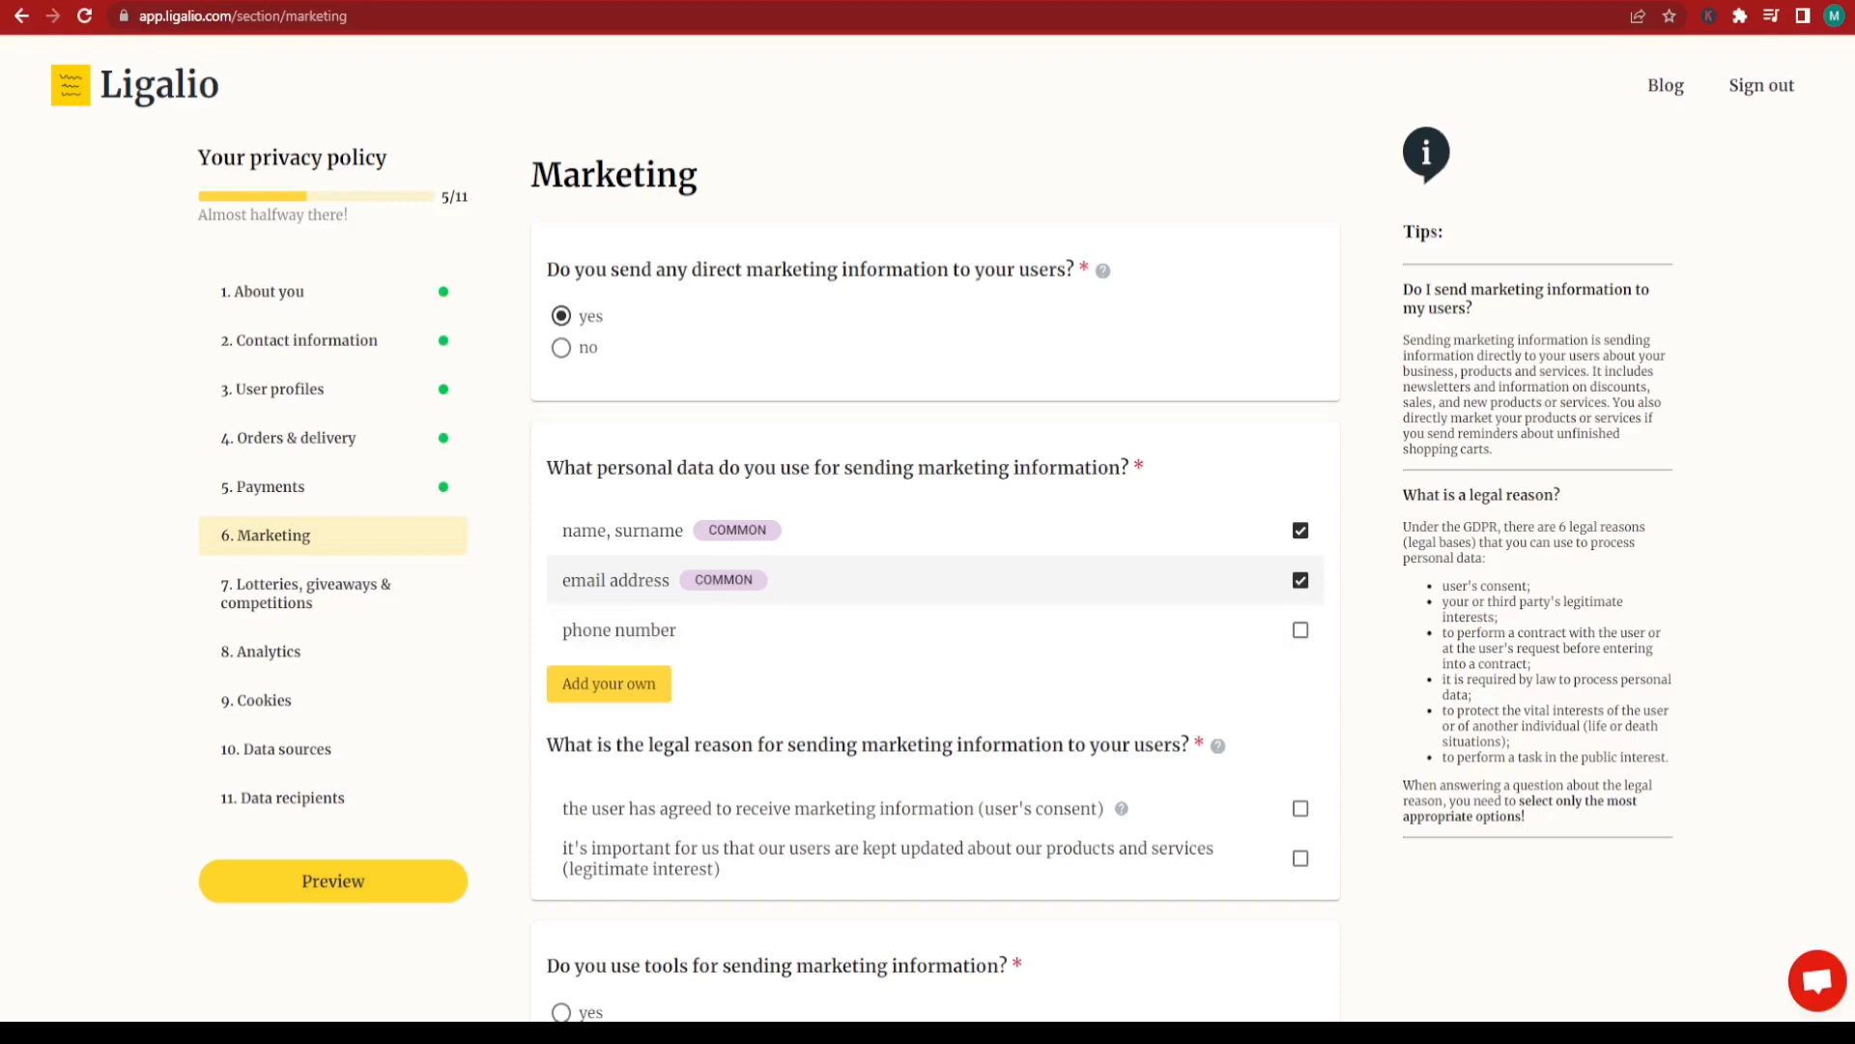
scroll(928, 530, "down", 2)
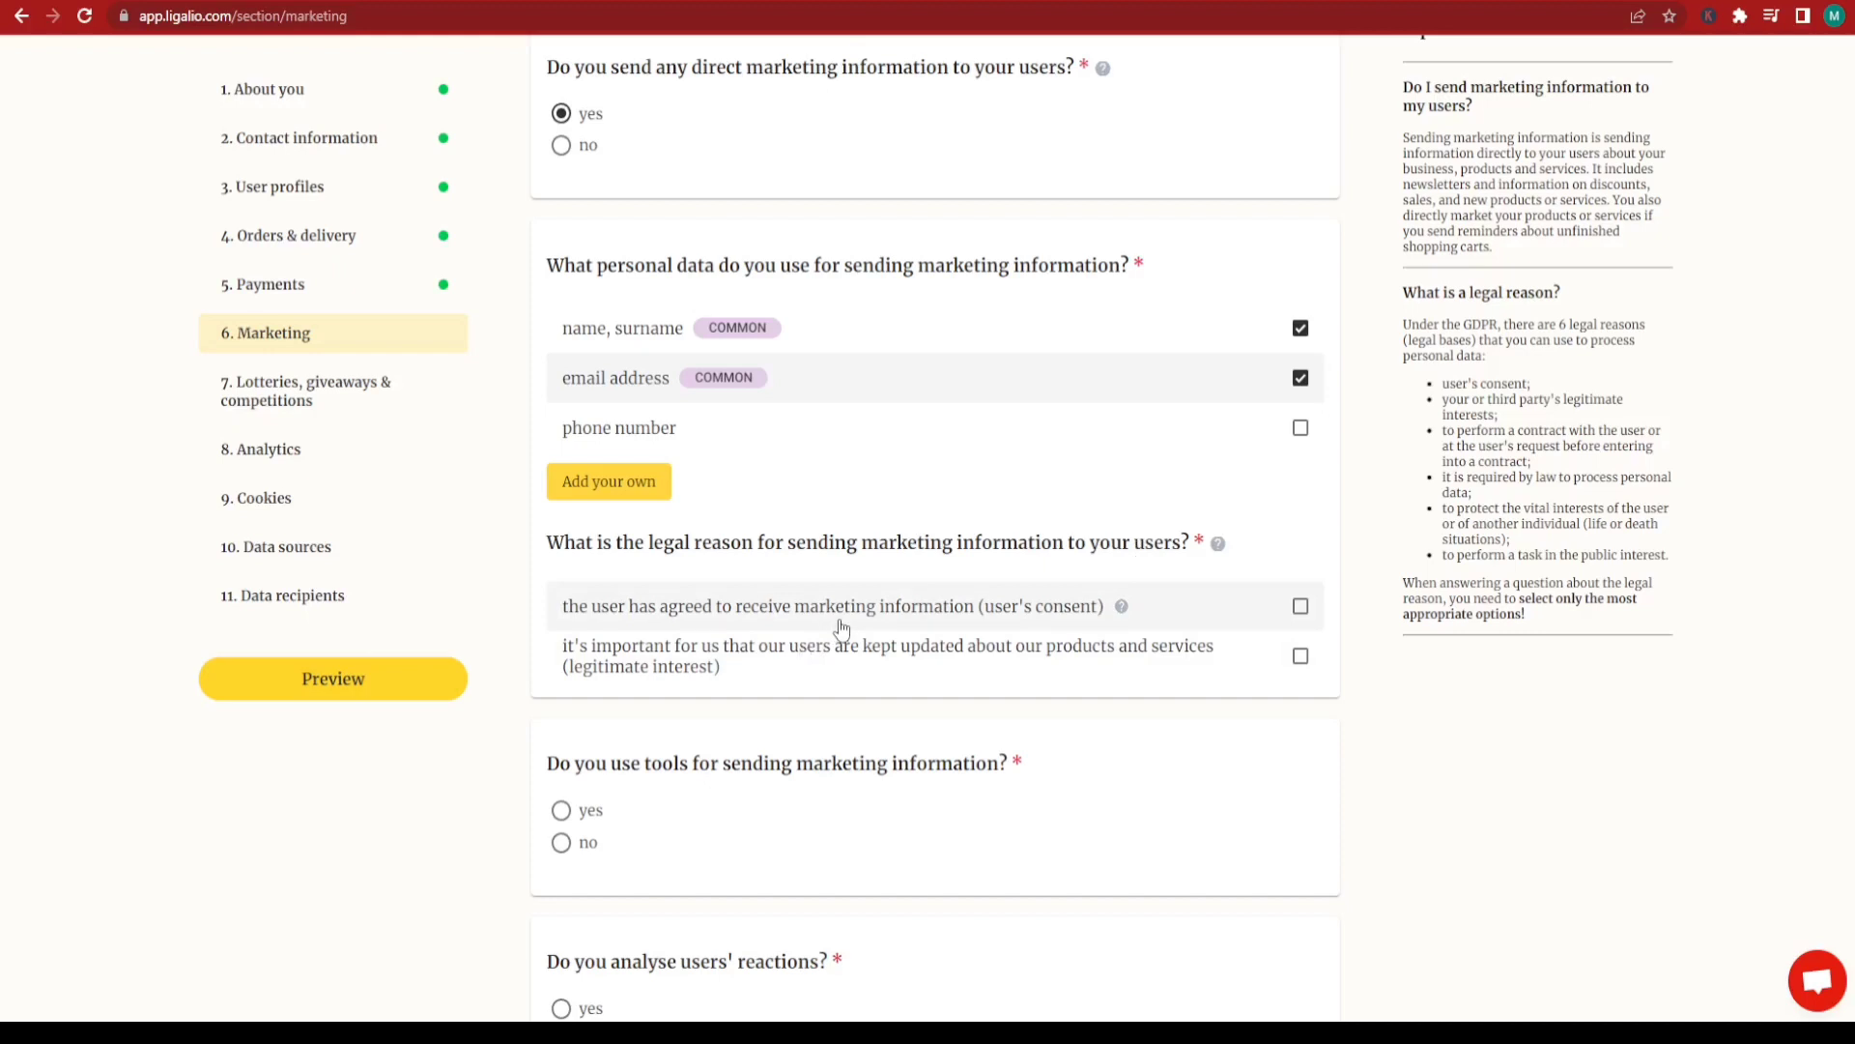
left_click(1302, 608)
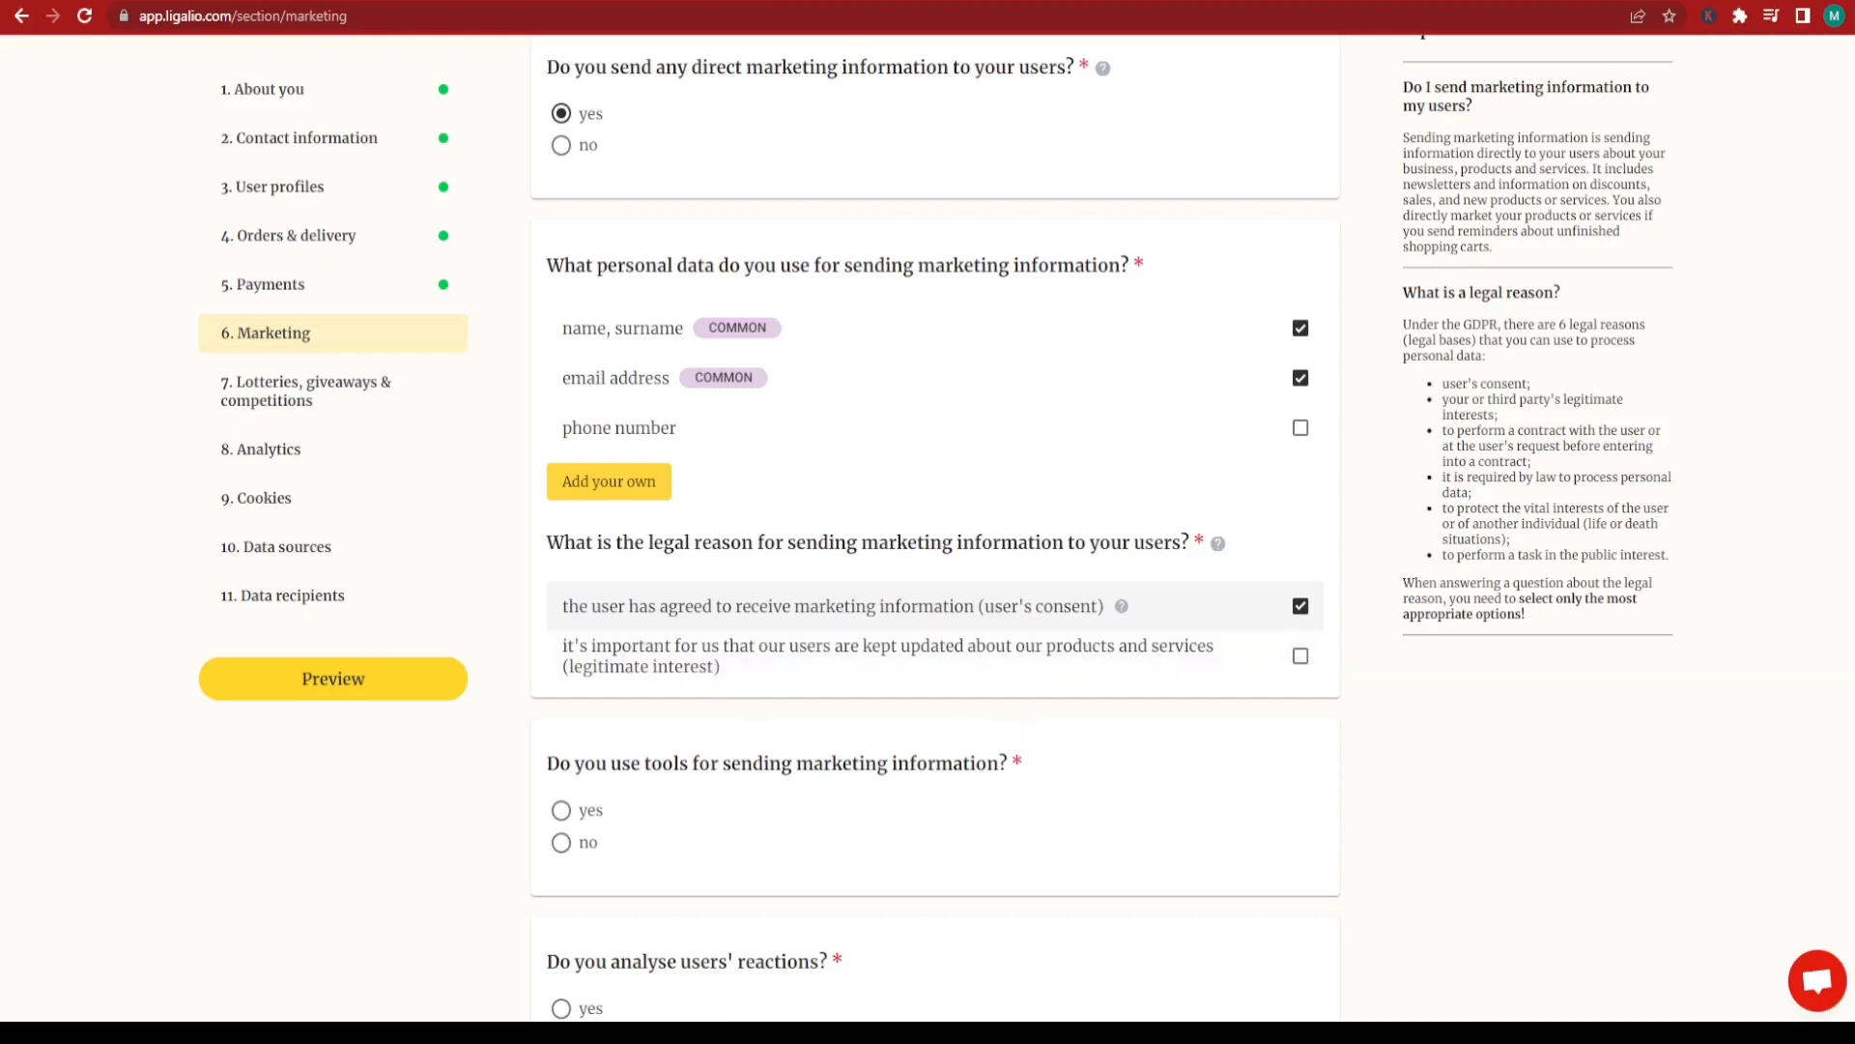
Step: Answer yes to using tools for sending marketing information and select Mailchimp
scroll(934, 527, "down", 2)
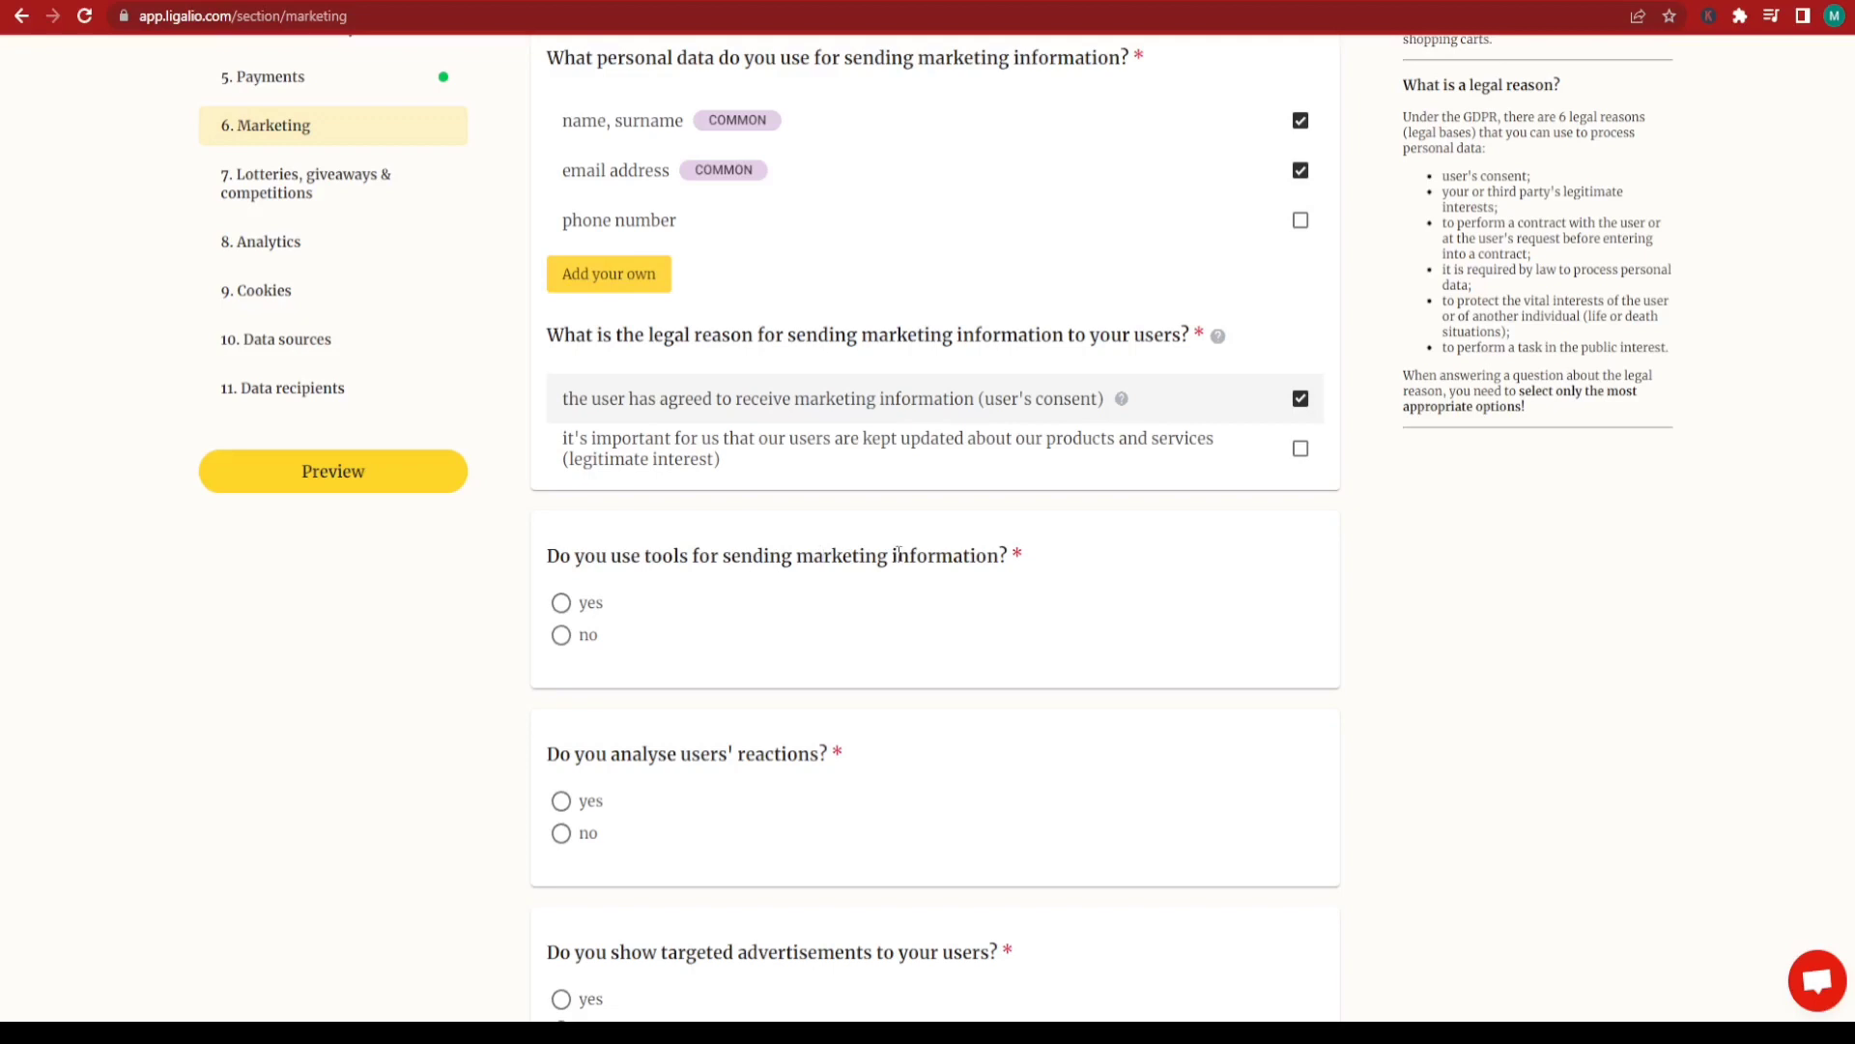
left_click(561, 603)
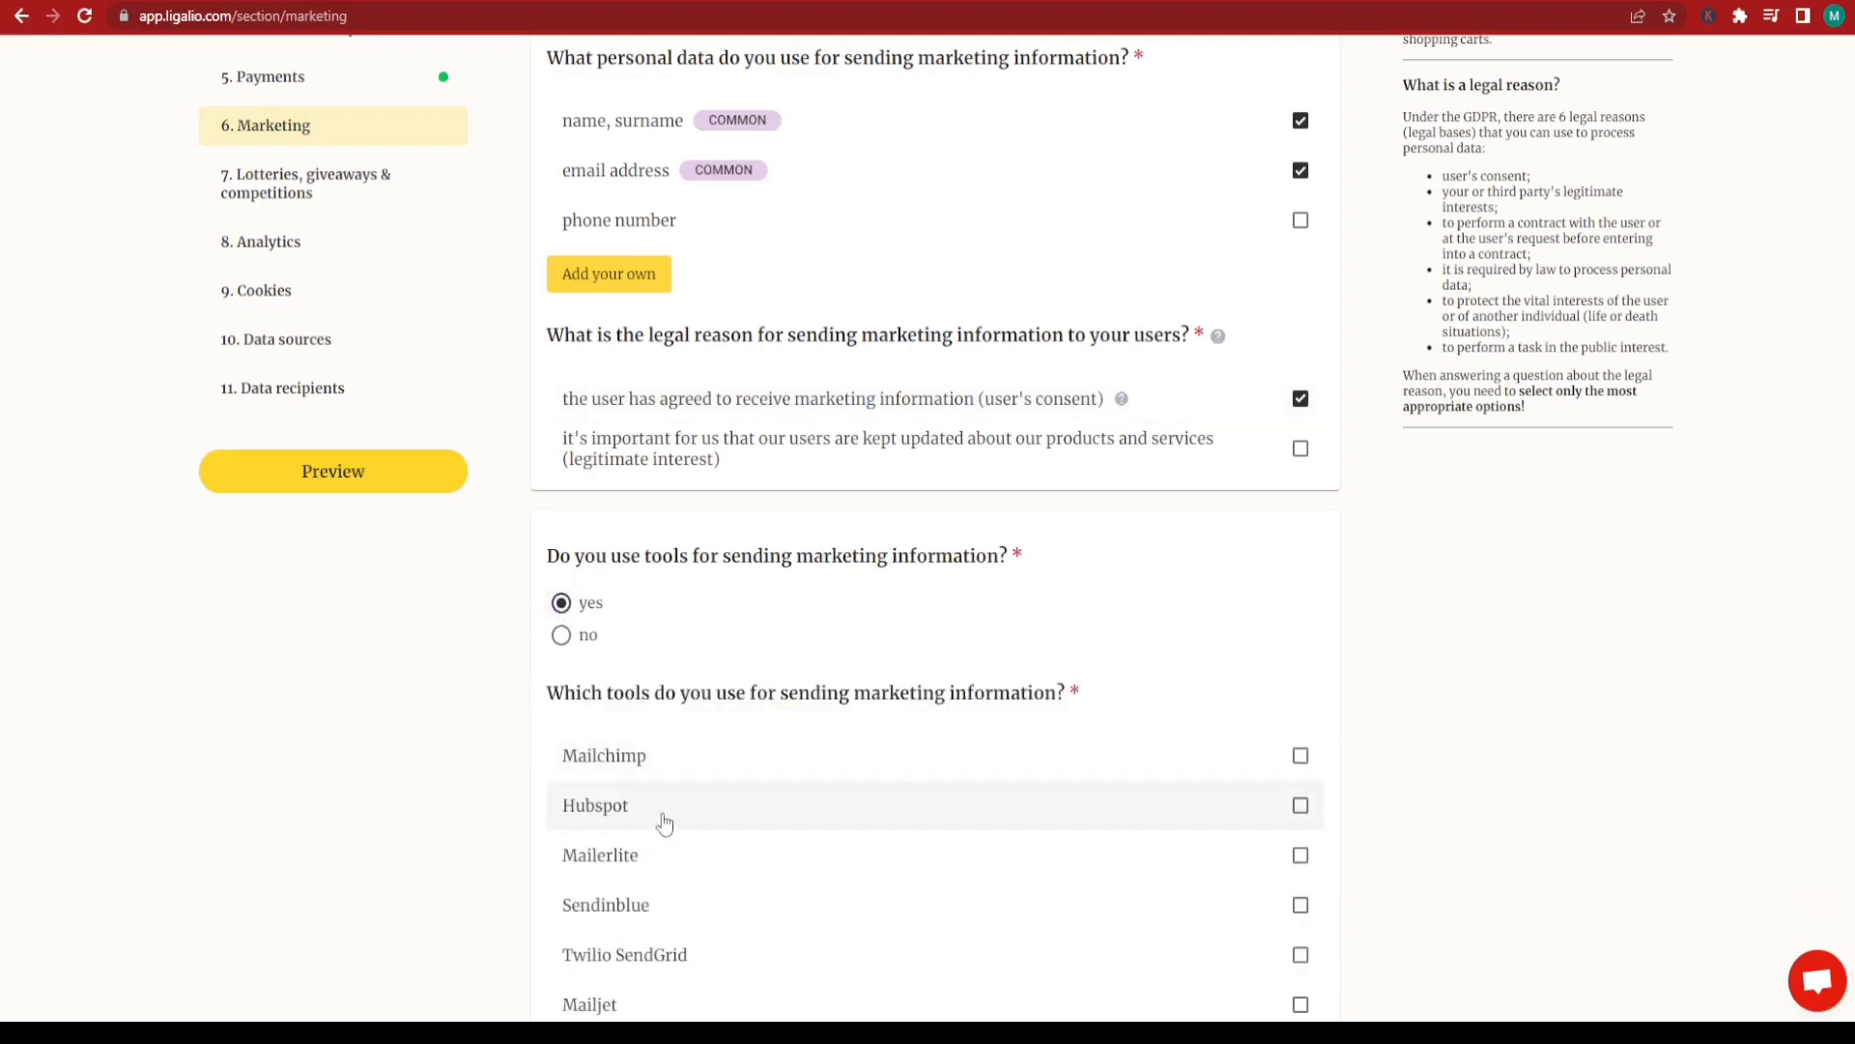
left_click(1301, 758)
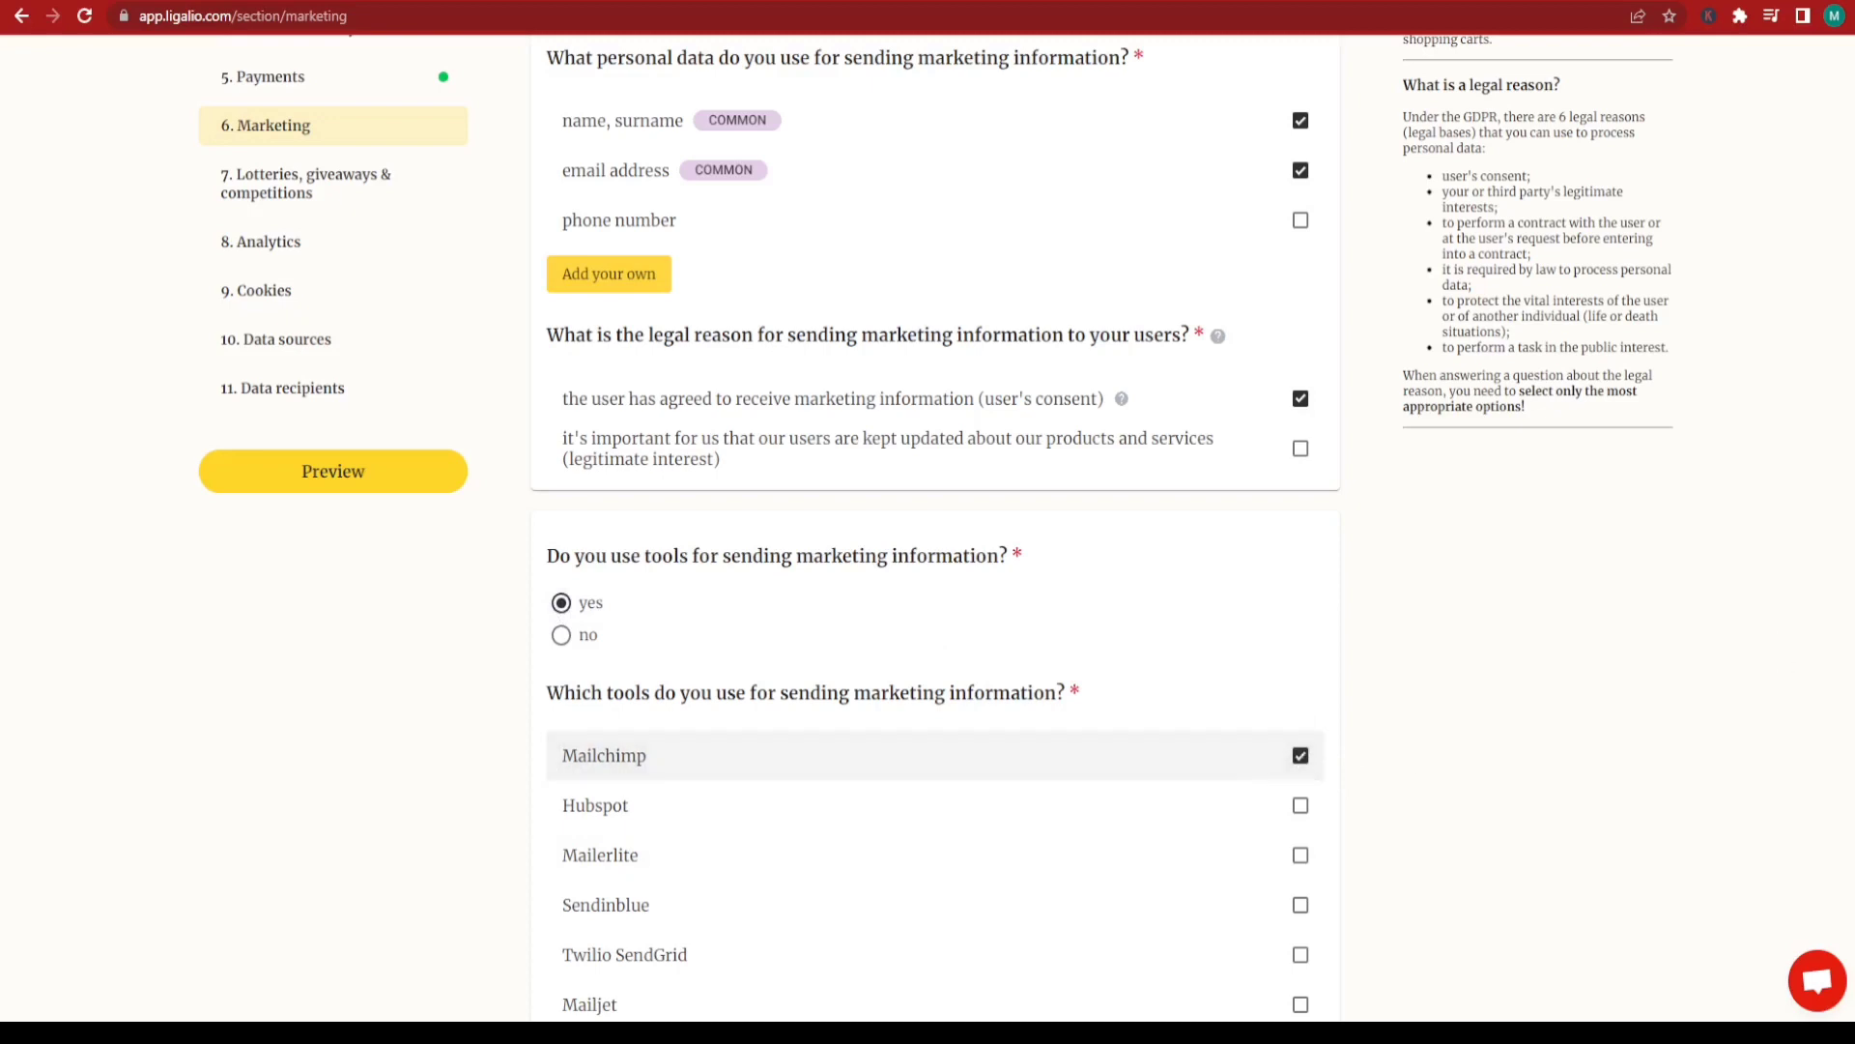
Step: State that users' reactions are analysed by whether they opened the message or its attachments, with legitimate interests as the legal reason
scroll(779, 501, "down", 2)
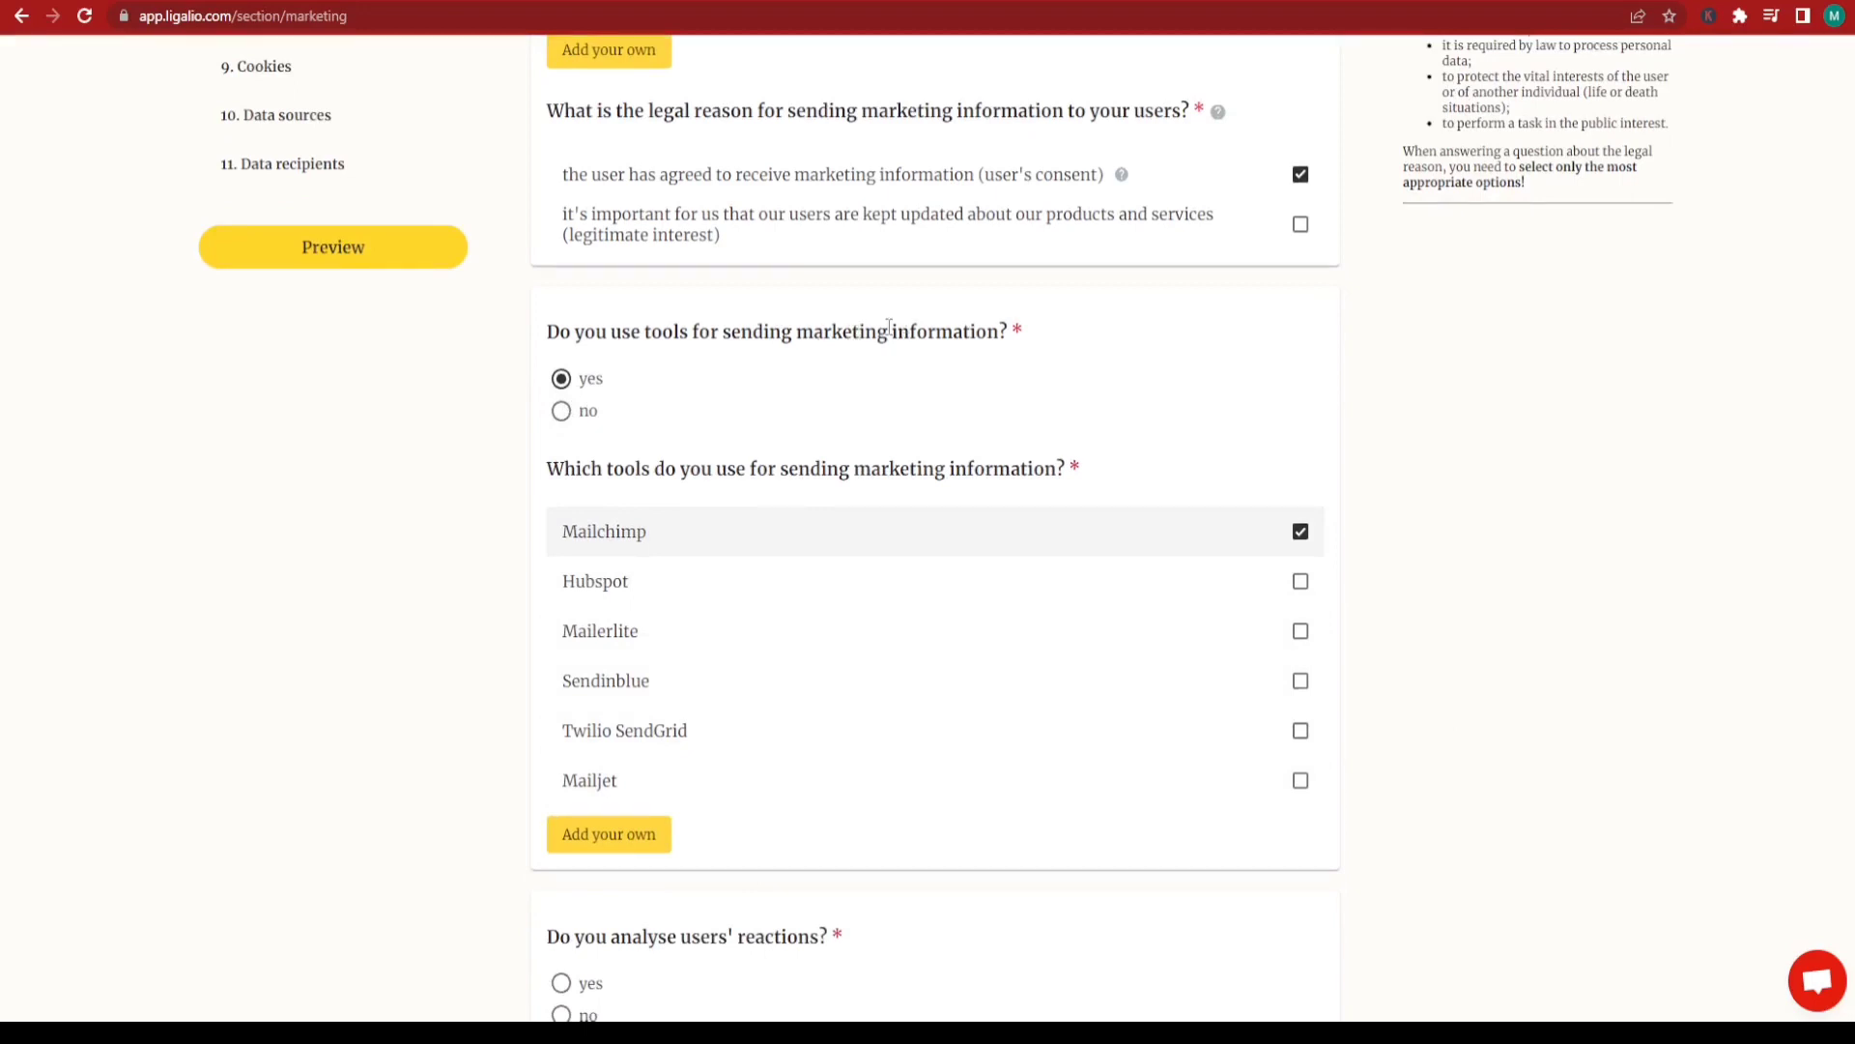
scroll(725, 530, "down", 2)
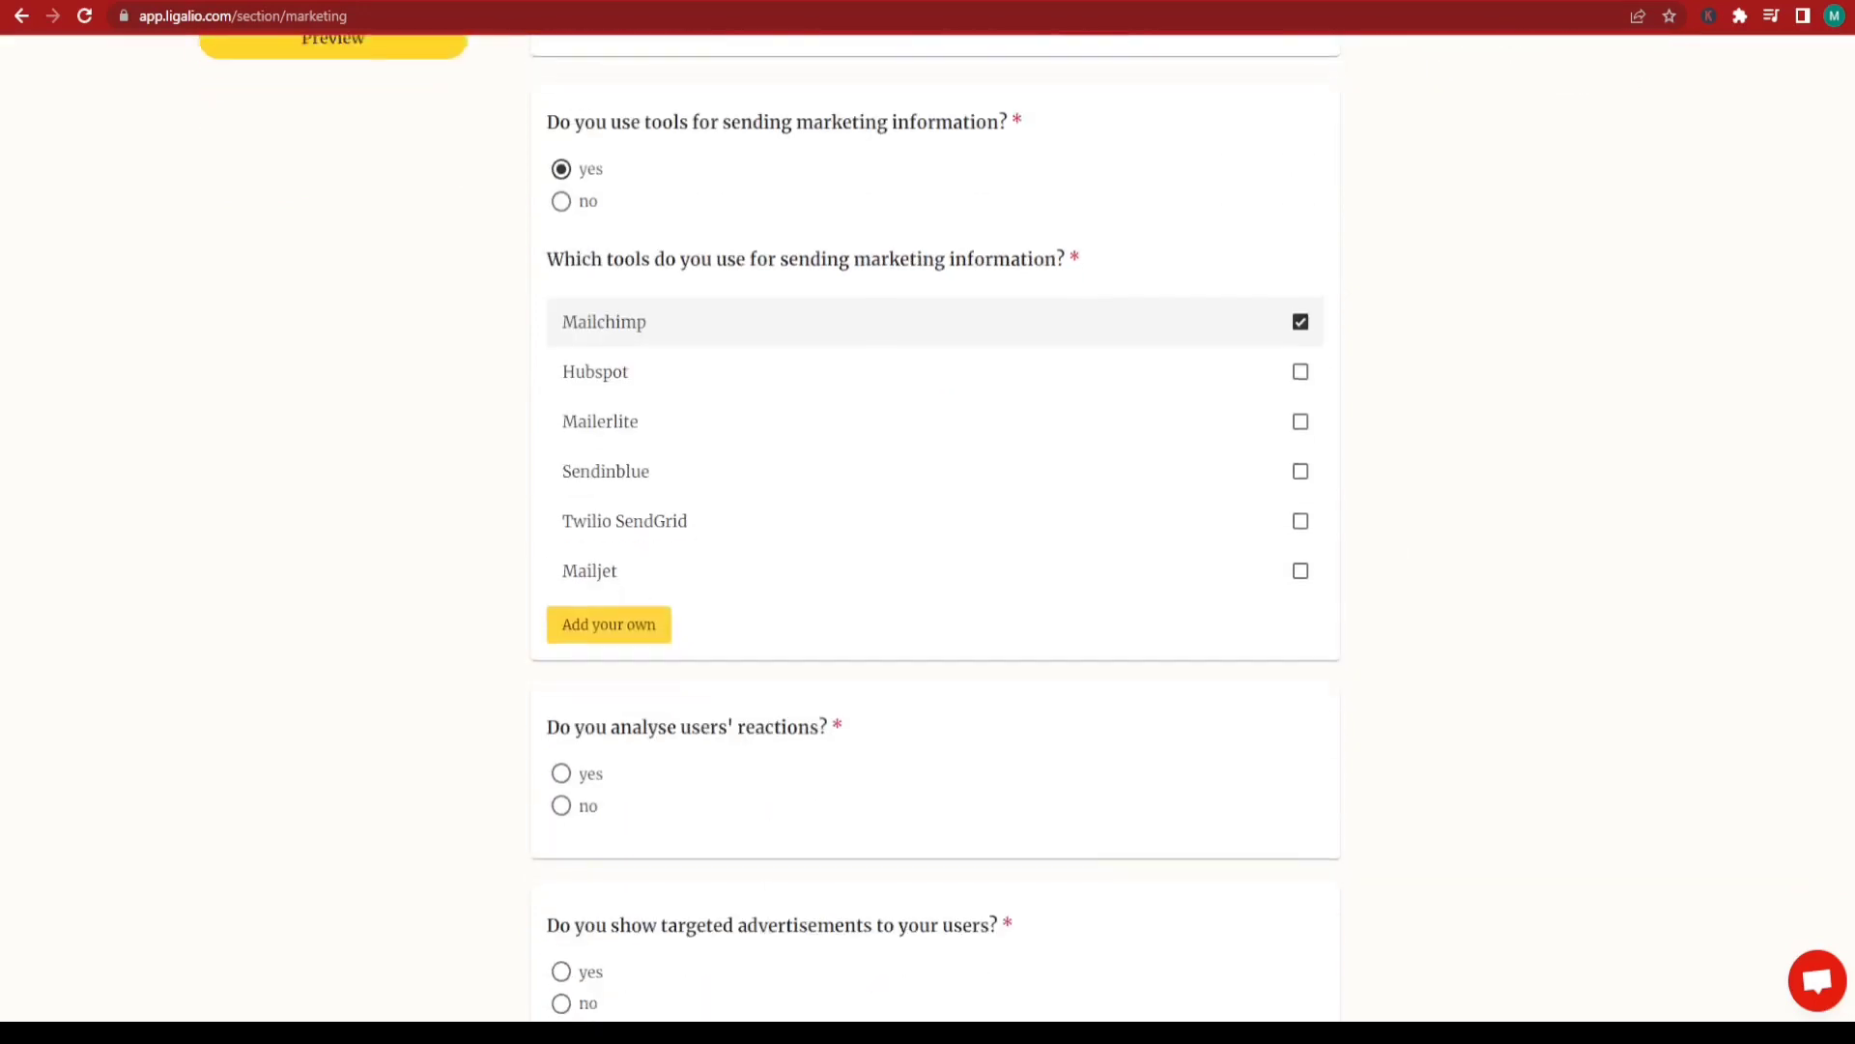
scroll(455, 692, "down", 1)
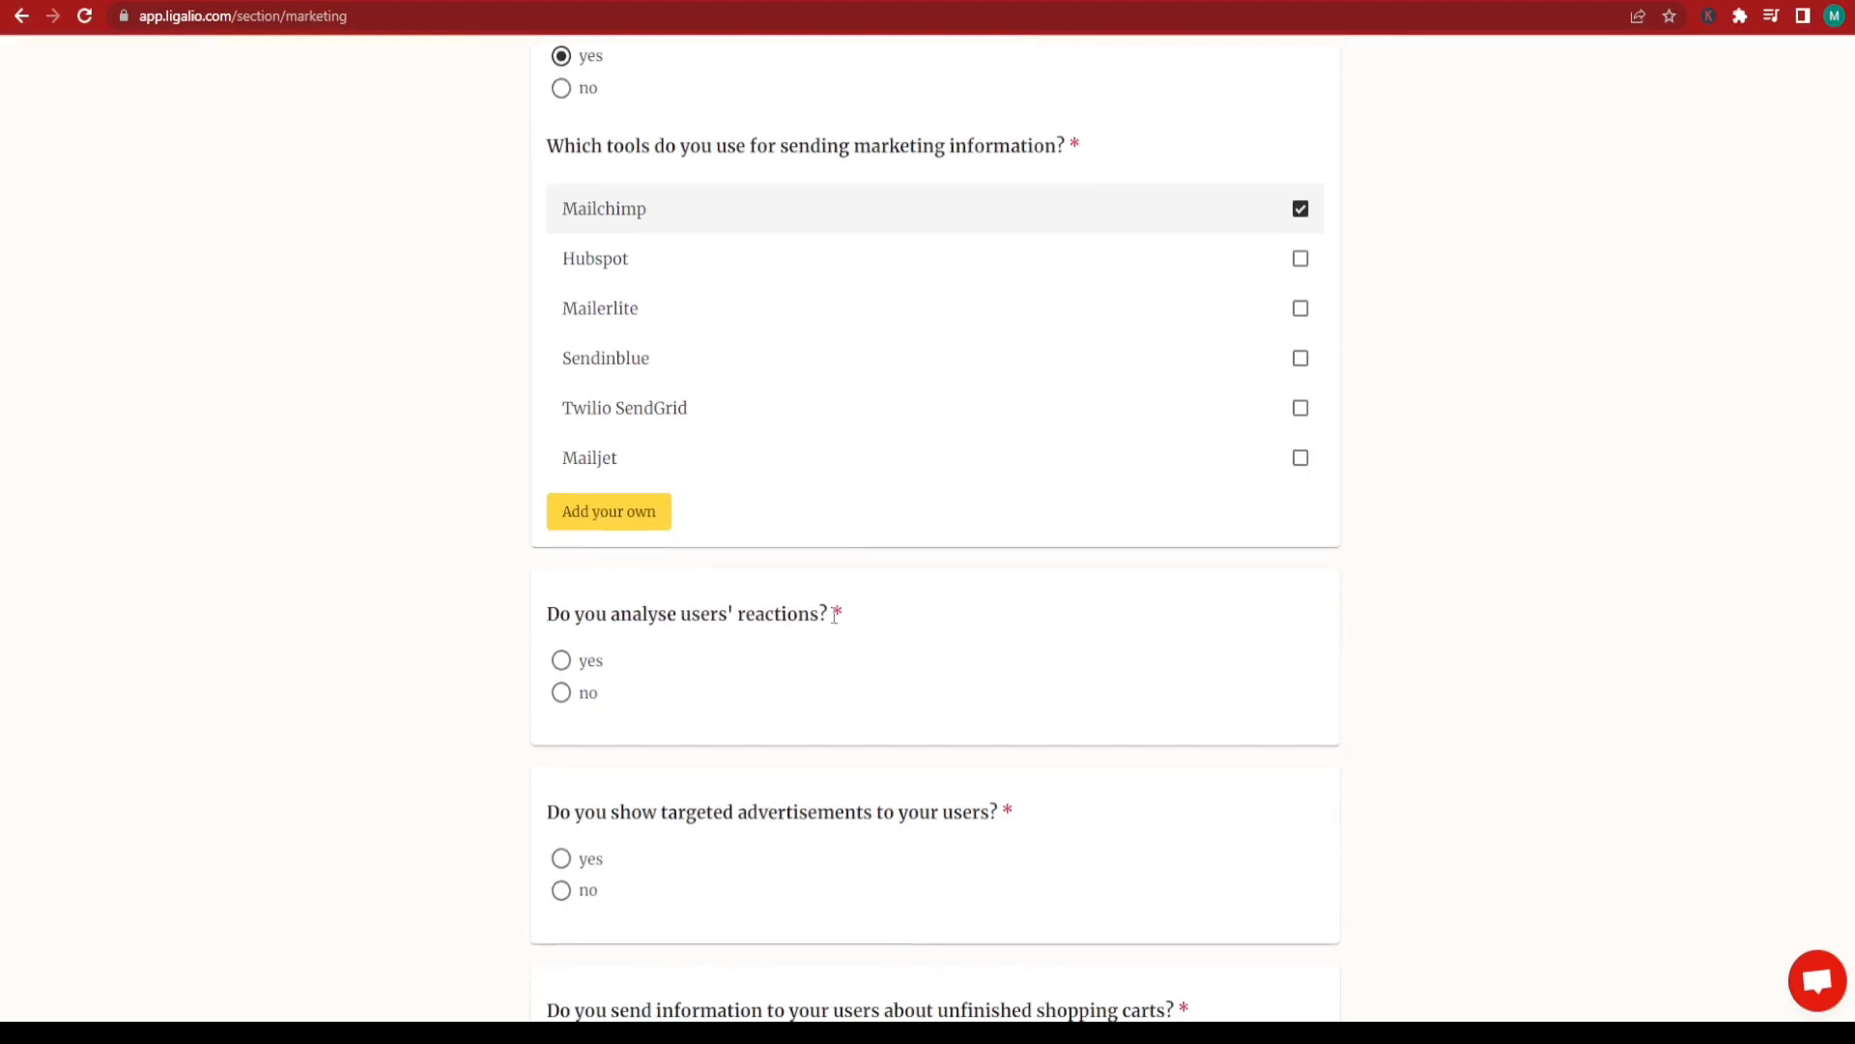
left_click(562, 661)
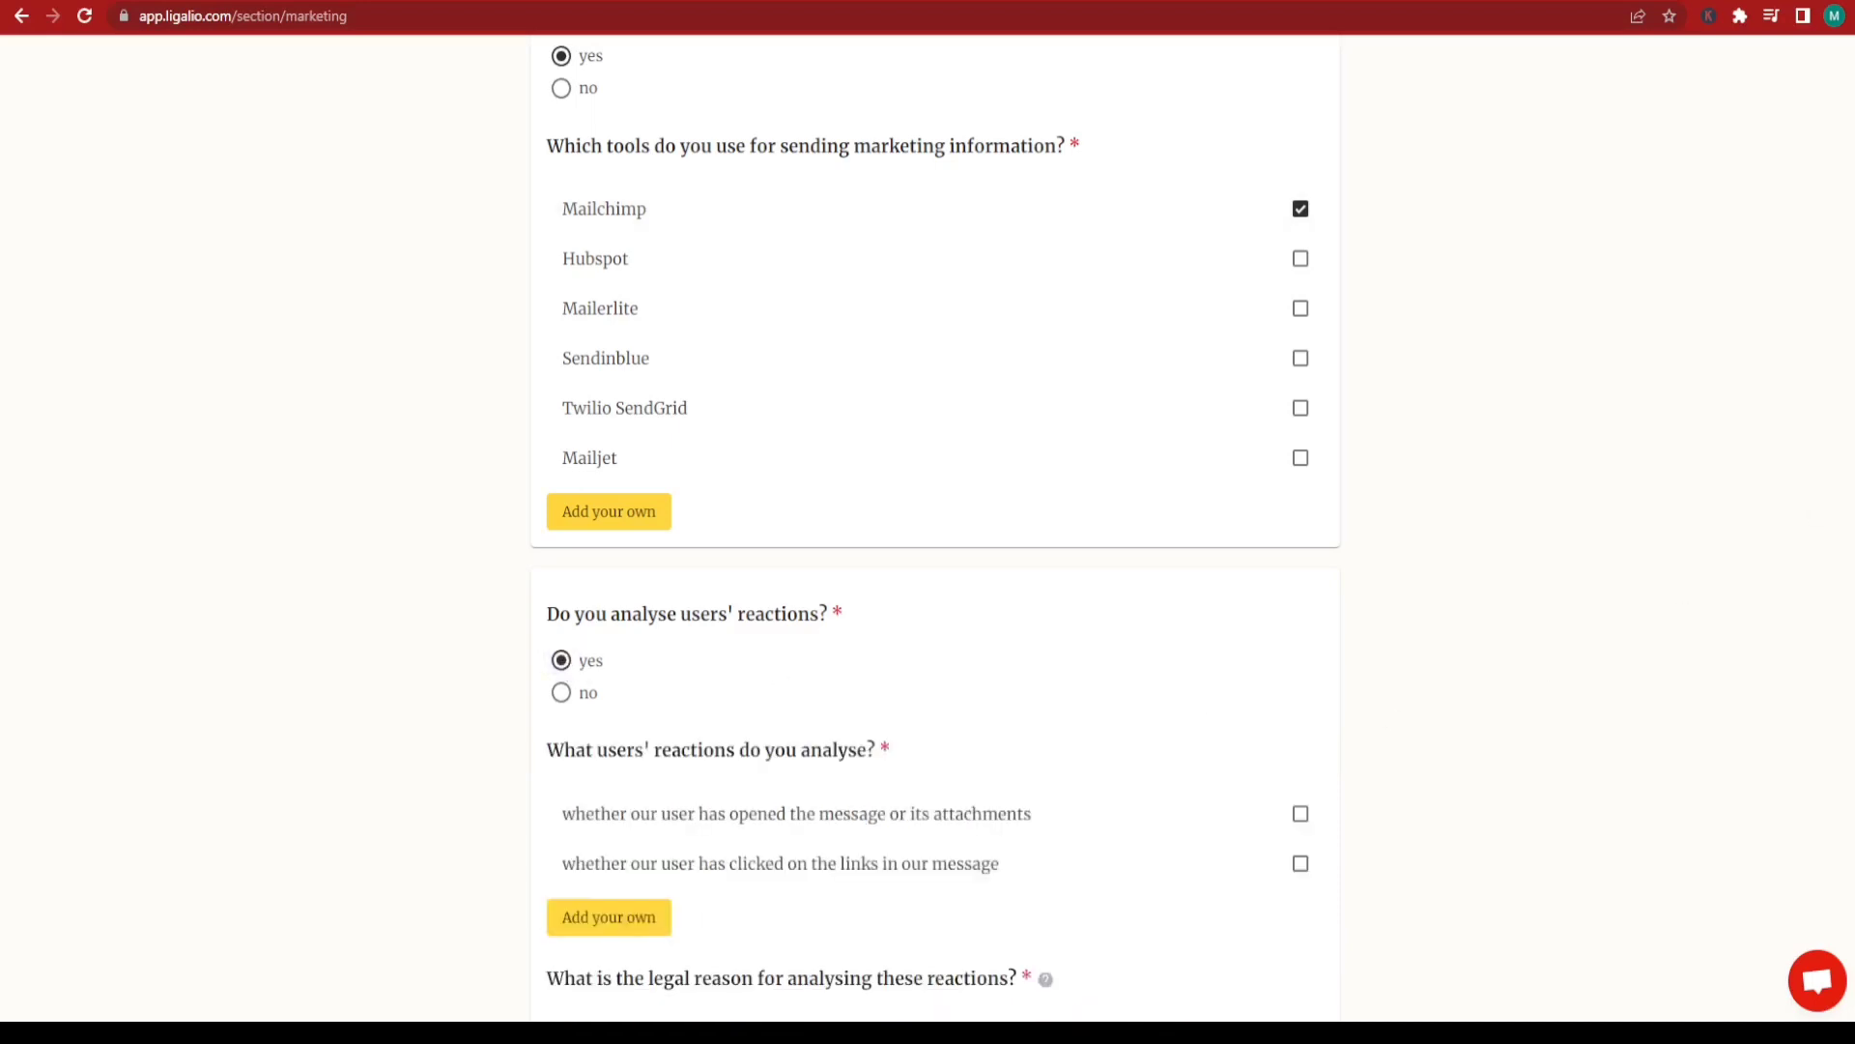
scroll(1541, 671, "down", 3)
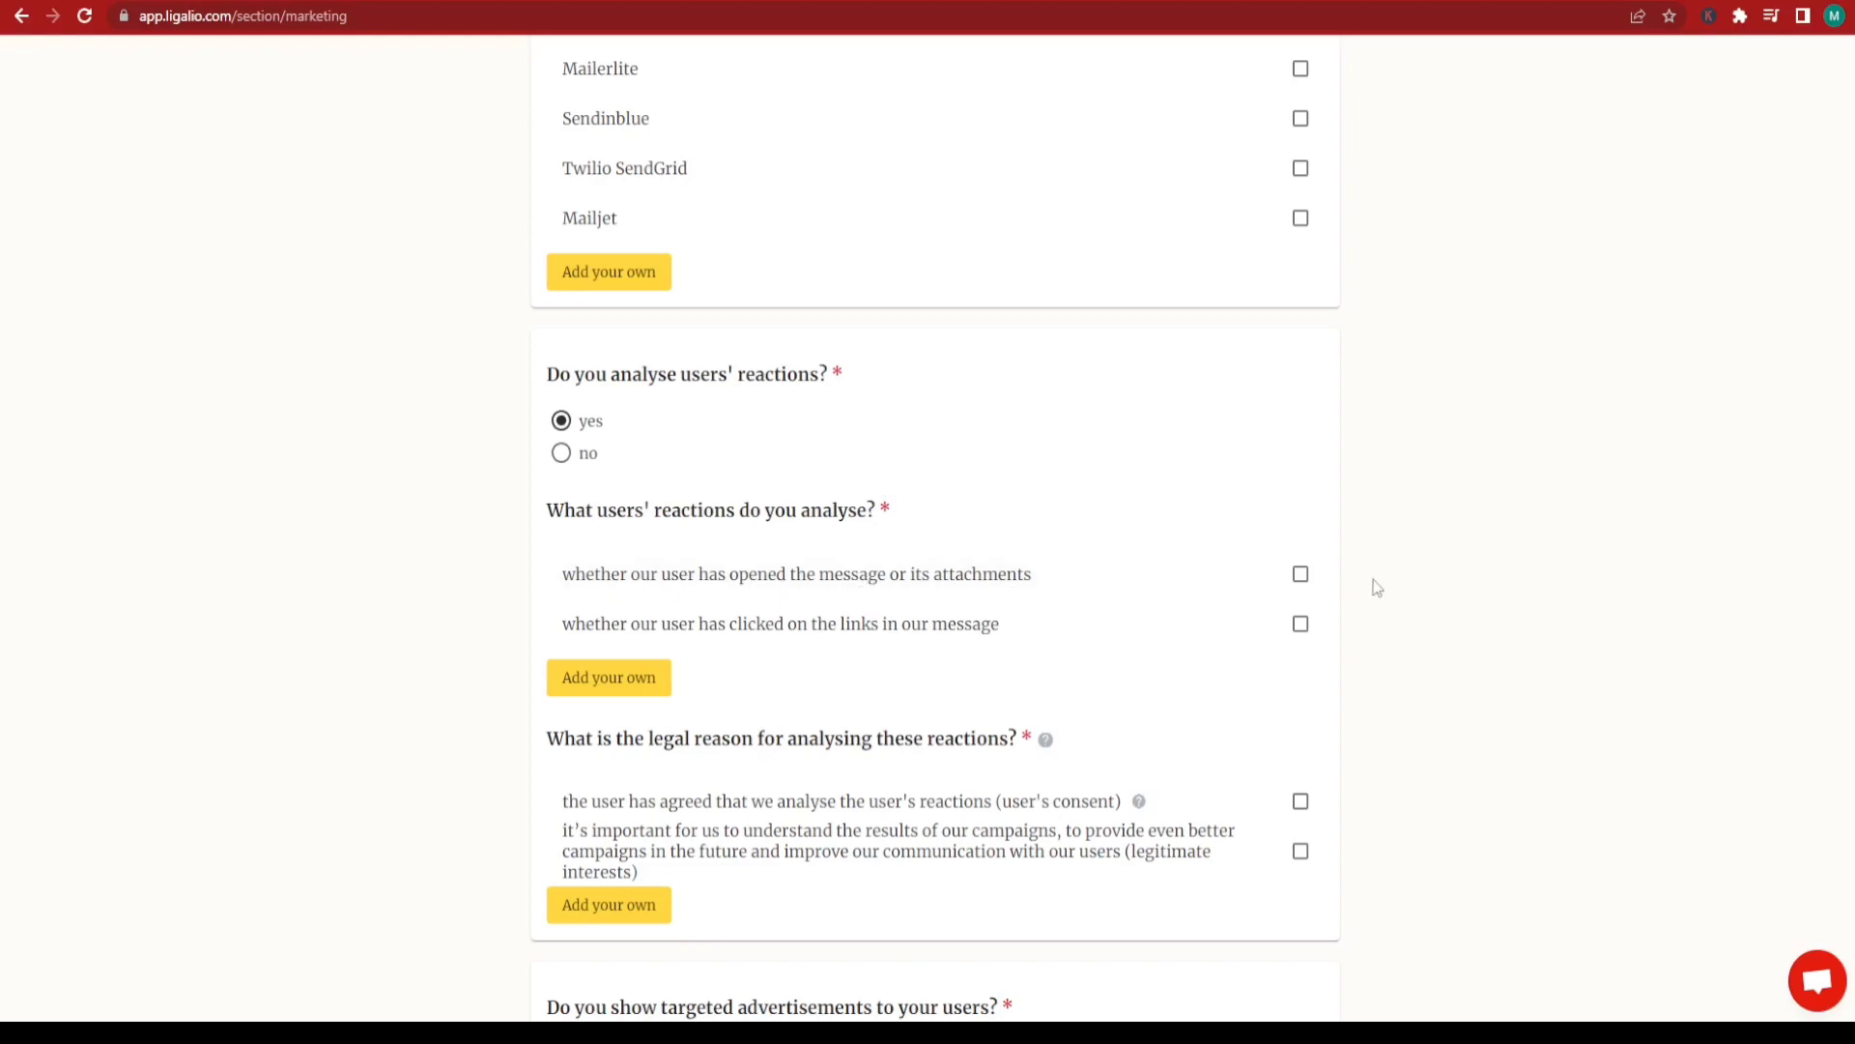
left_click(1300, 575)
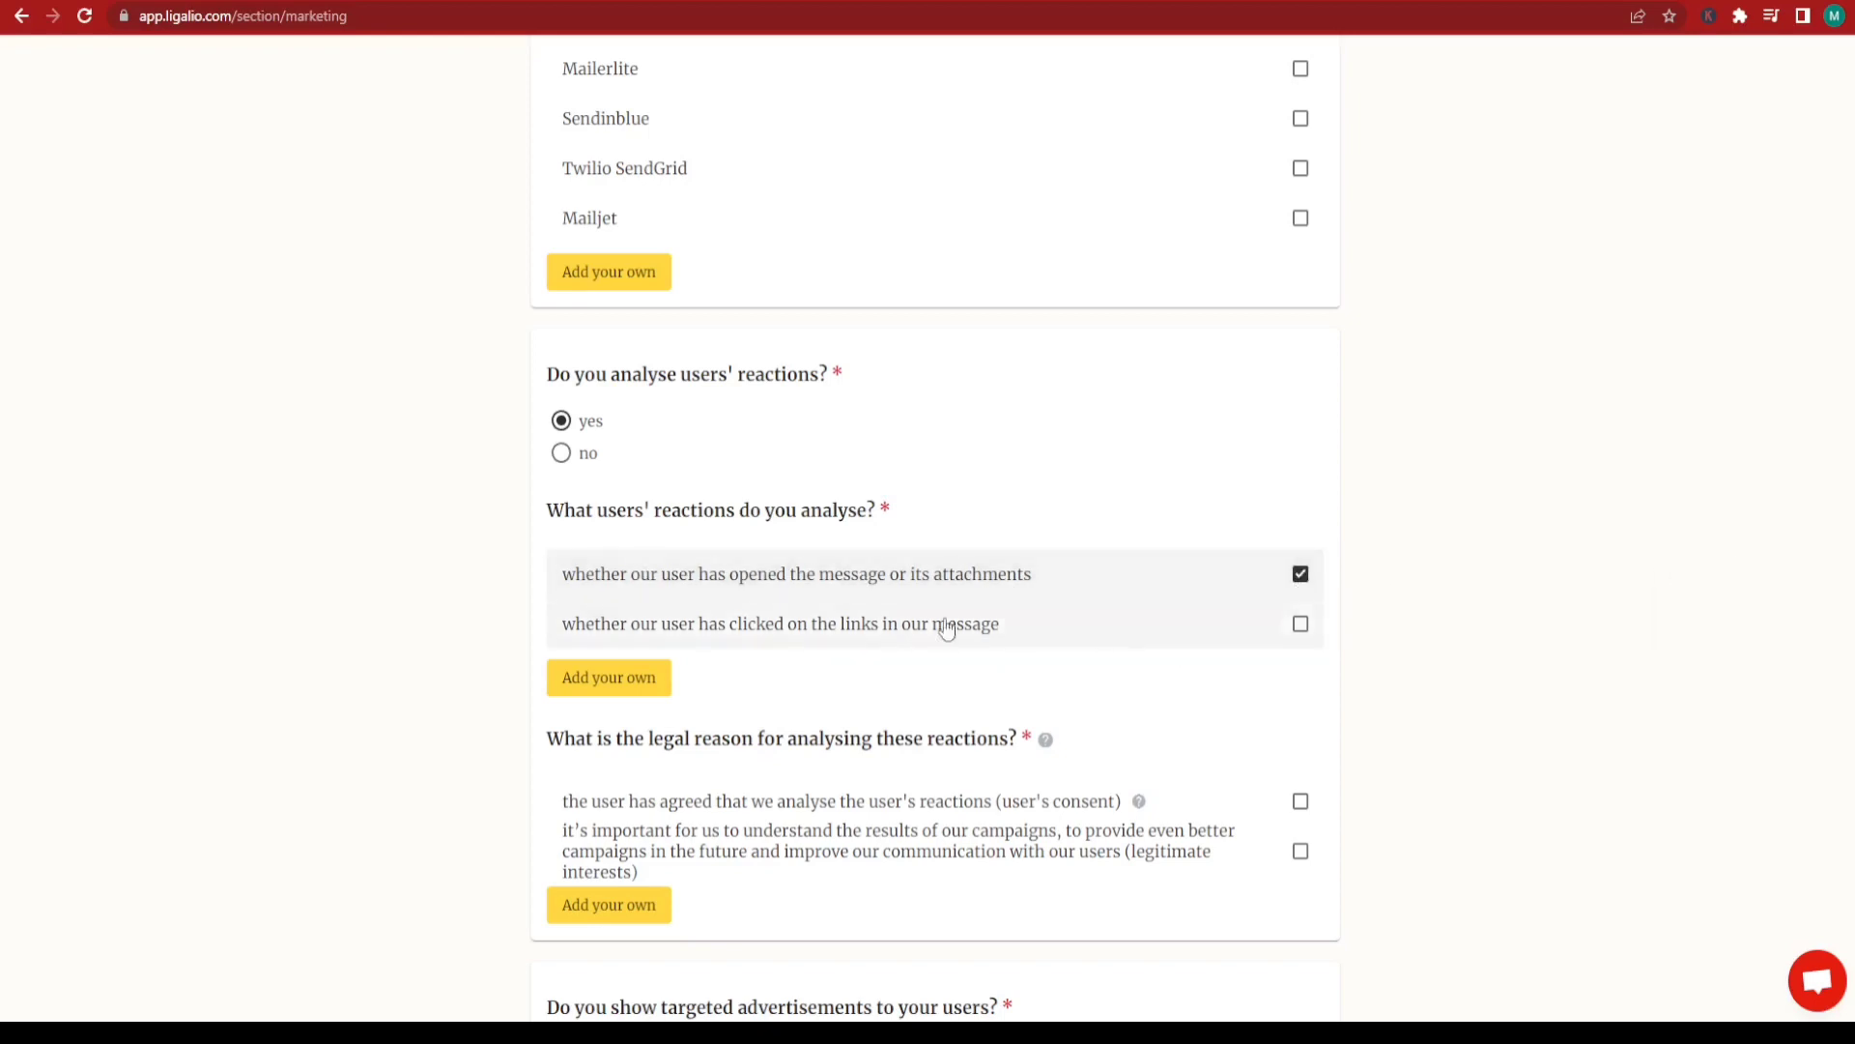
scroll(1047, 402, "down", 2)
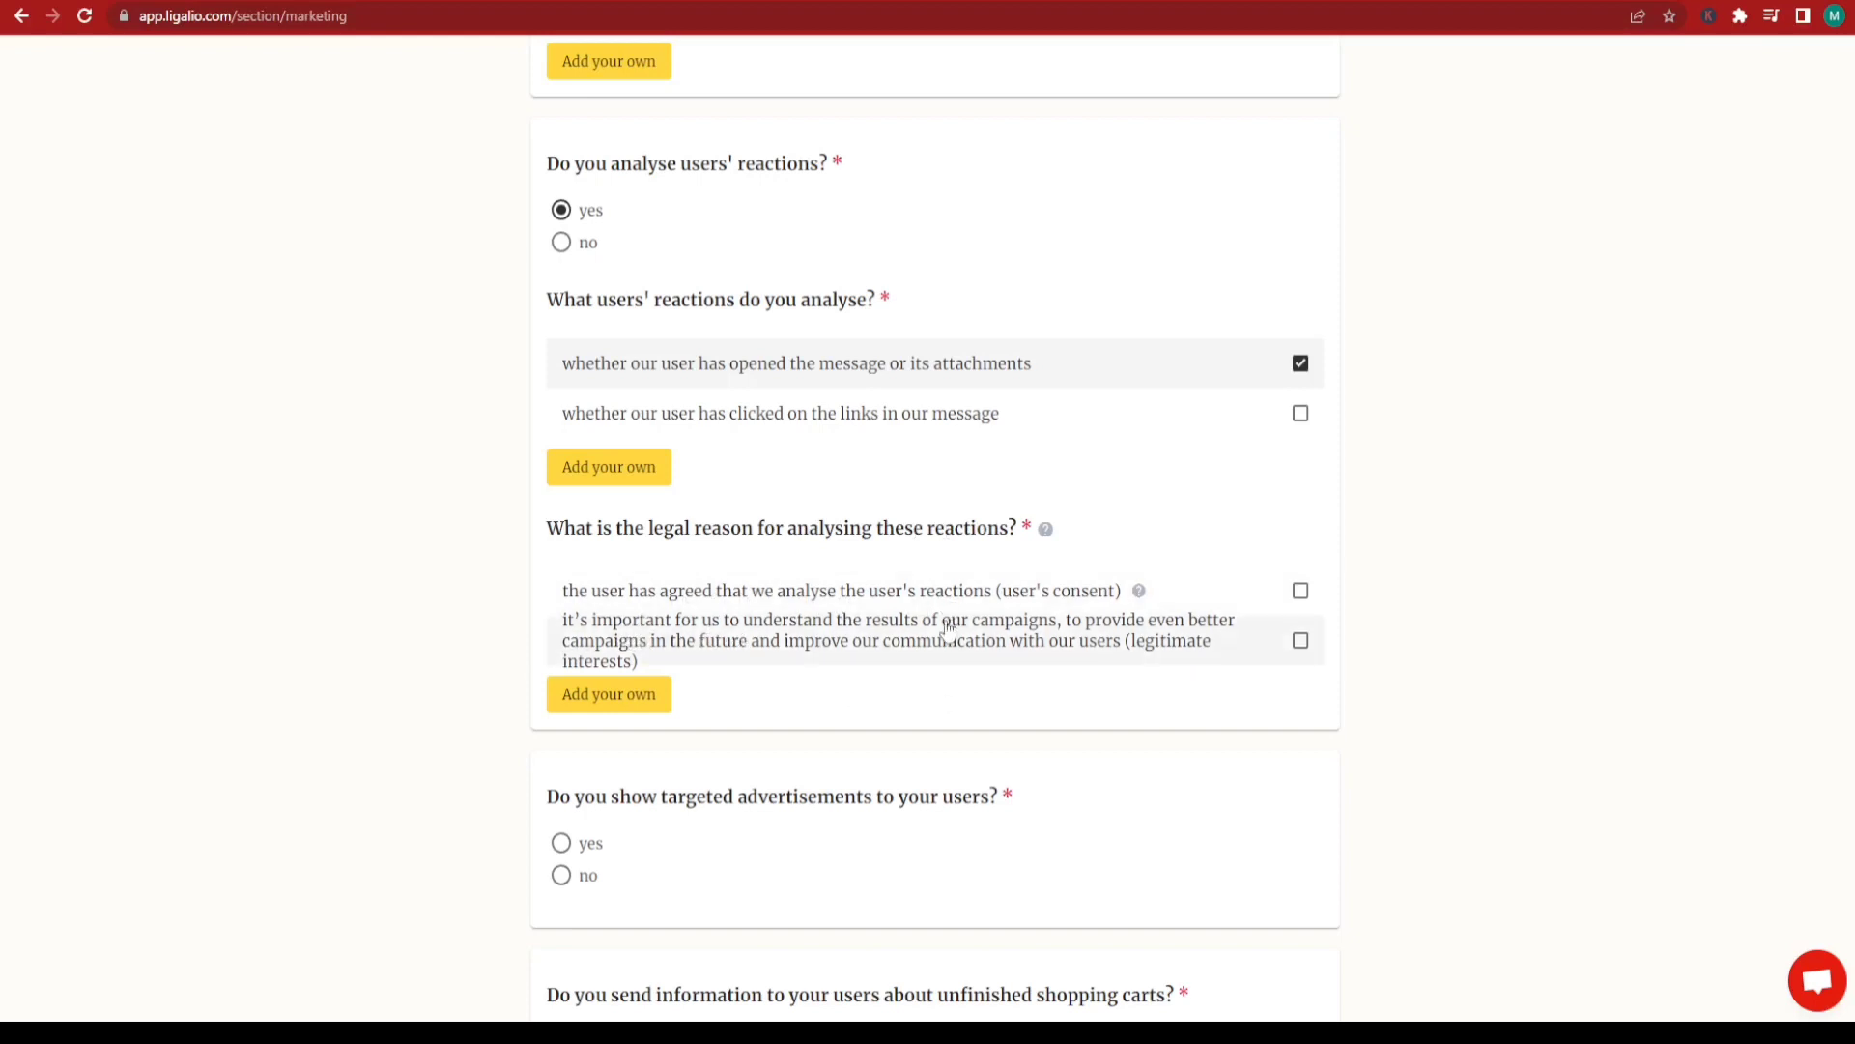
left_click(1301, 642)
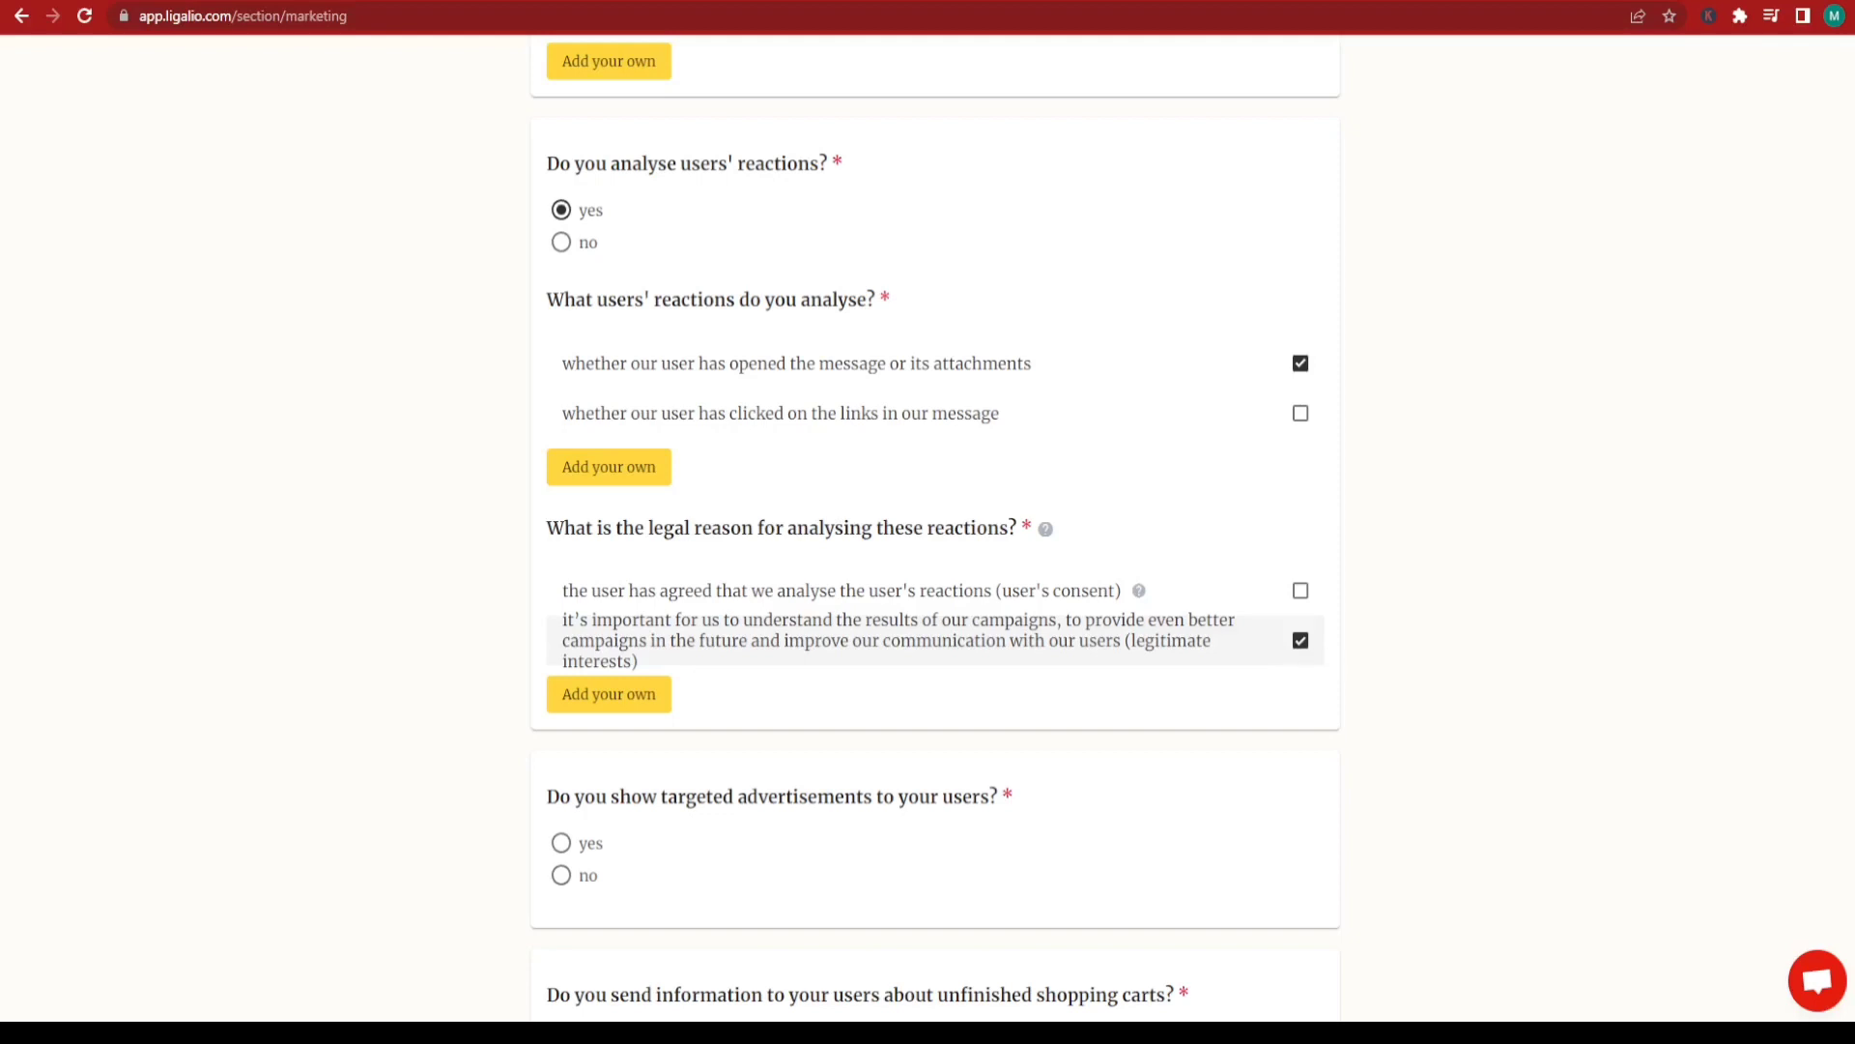
Step: Answer no to showing targeted advertisements and to sending unfinished shopping cart information, and continue to the lotteries section
scroll(1073, 526, "down", 2)
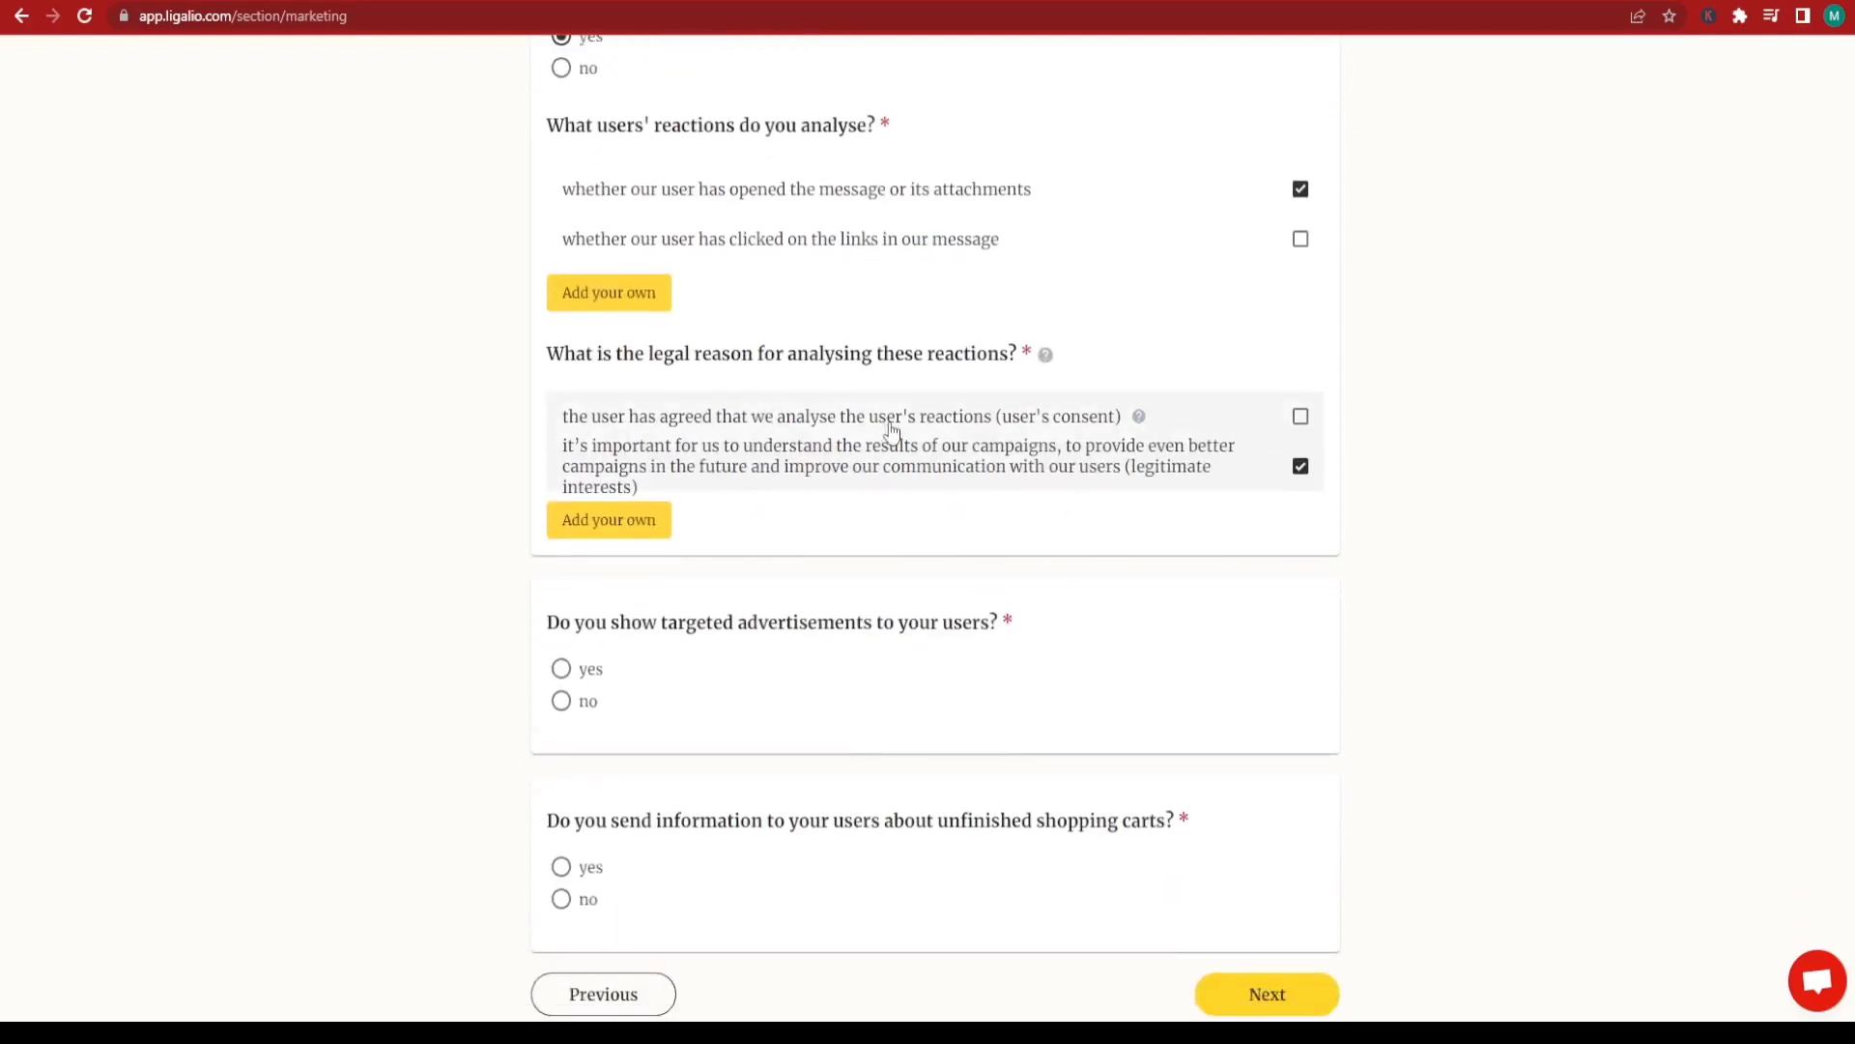
mouse_move(1140, 419)
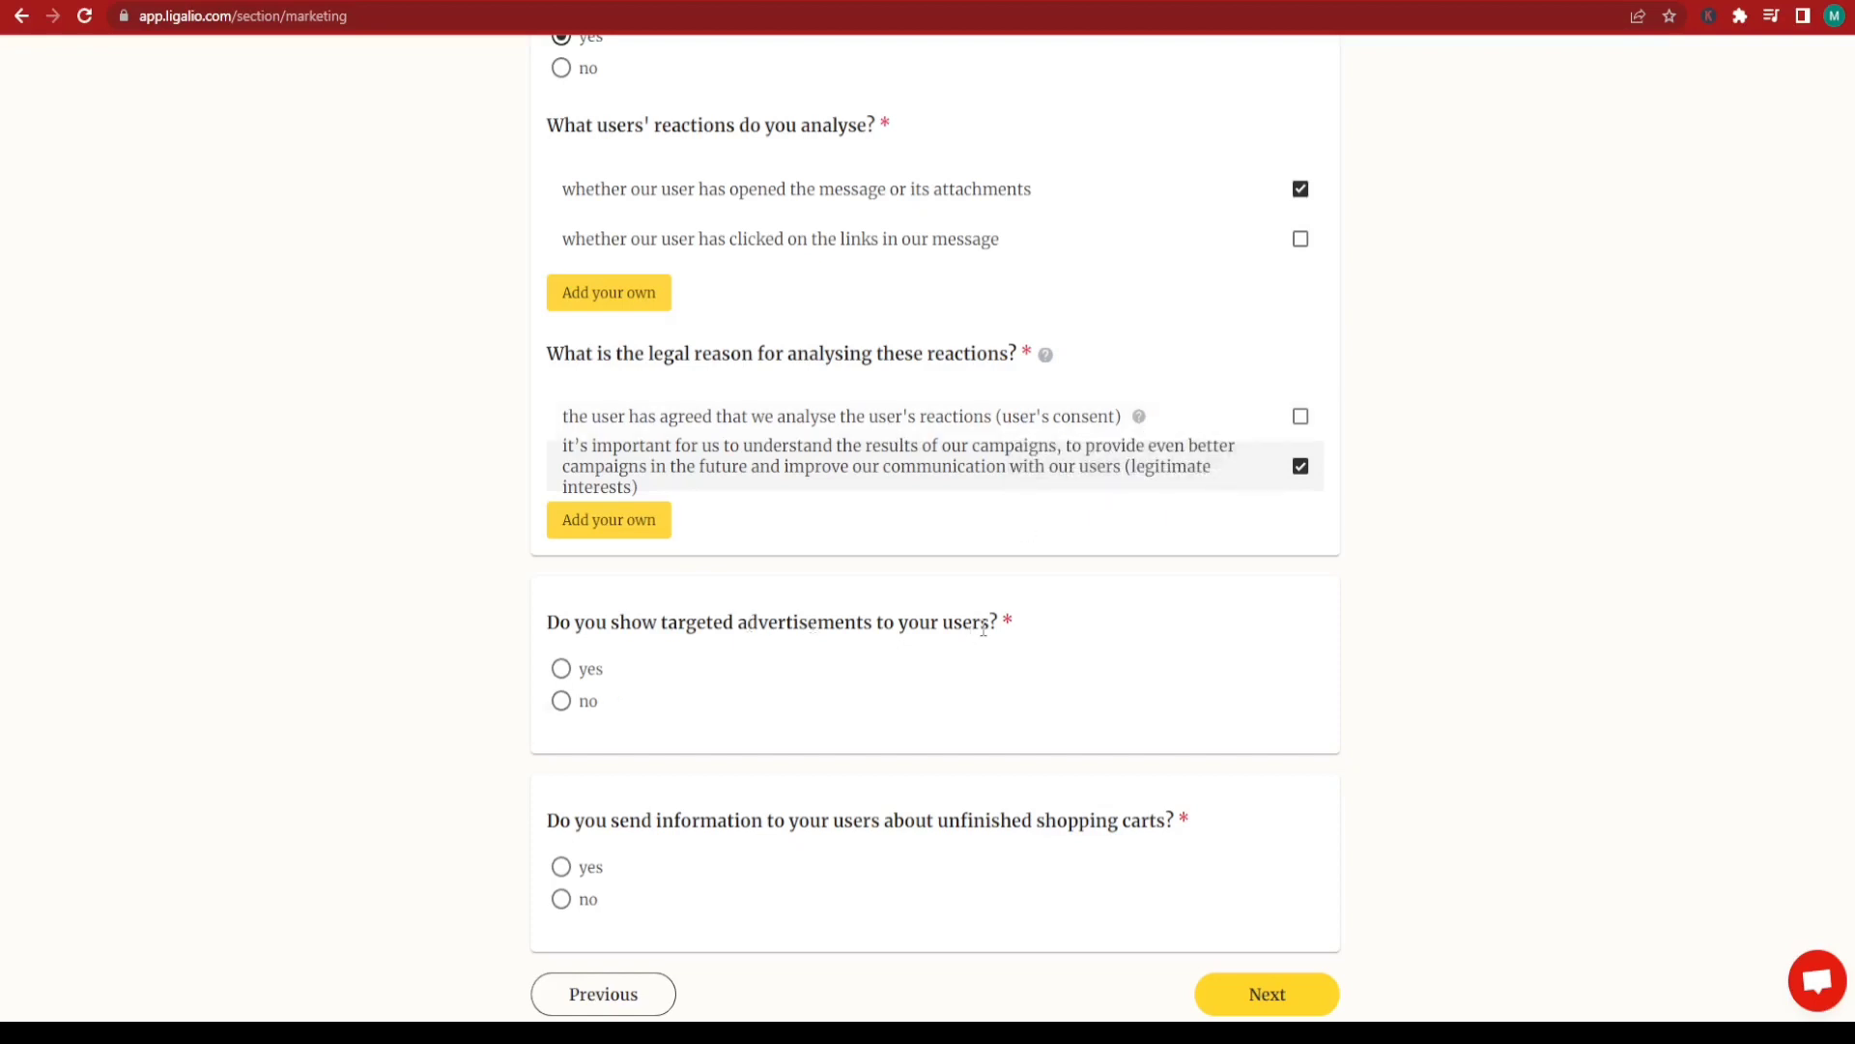
left_click(562, 702)
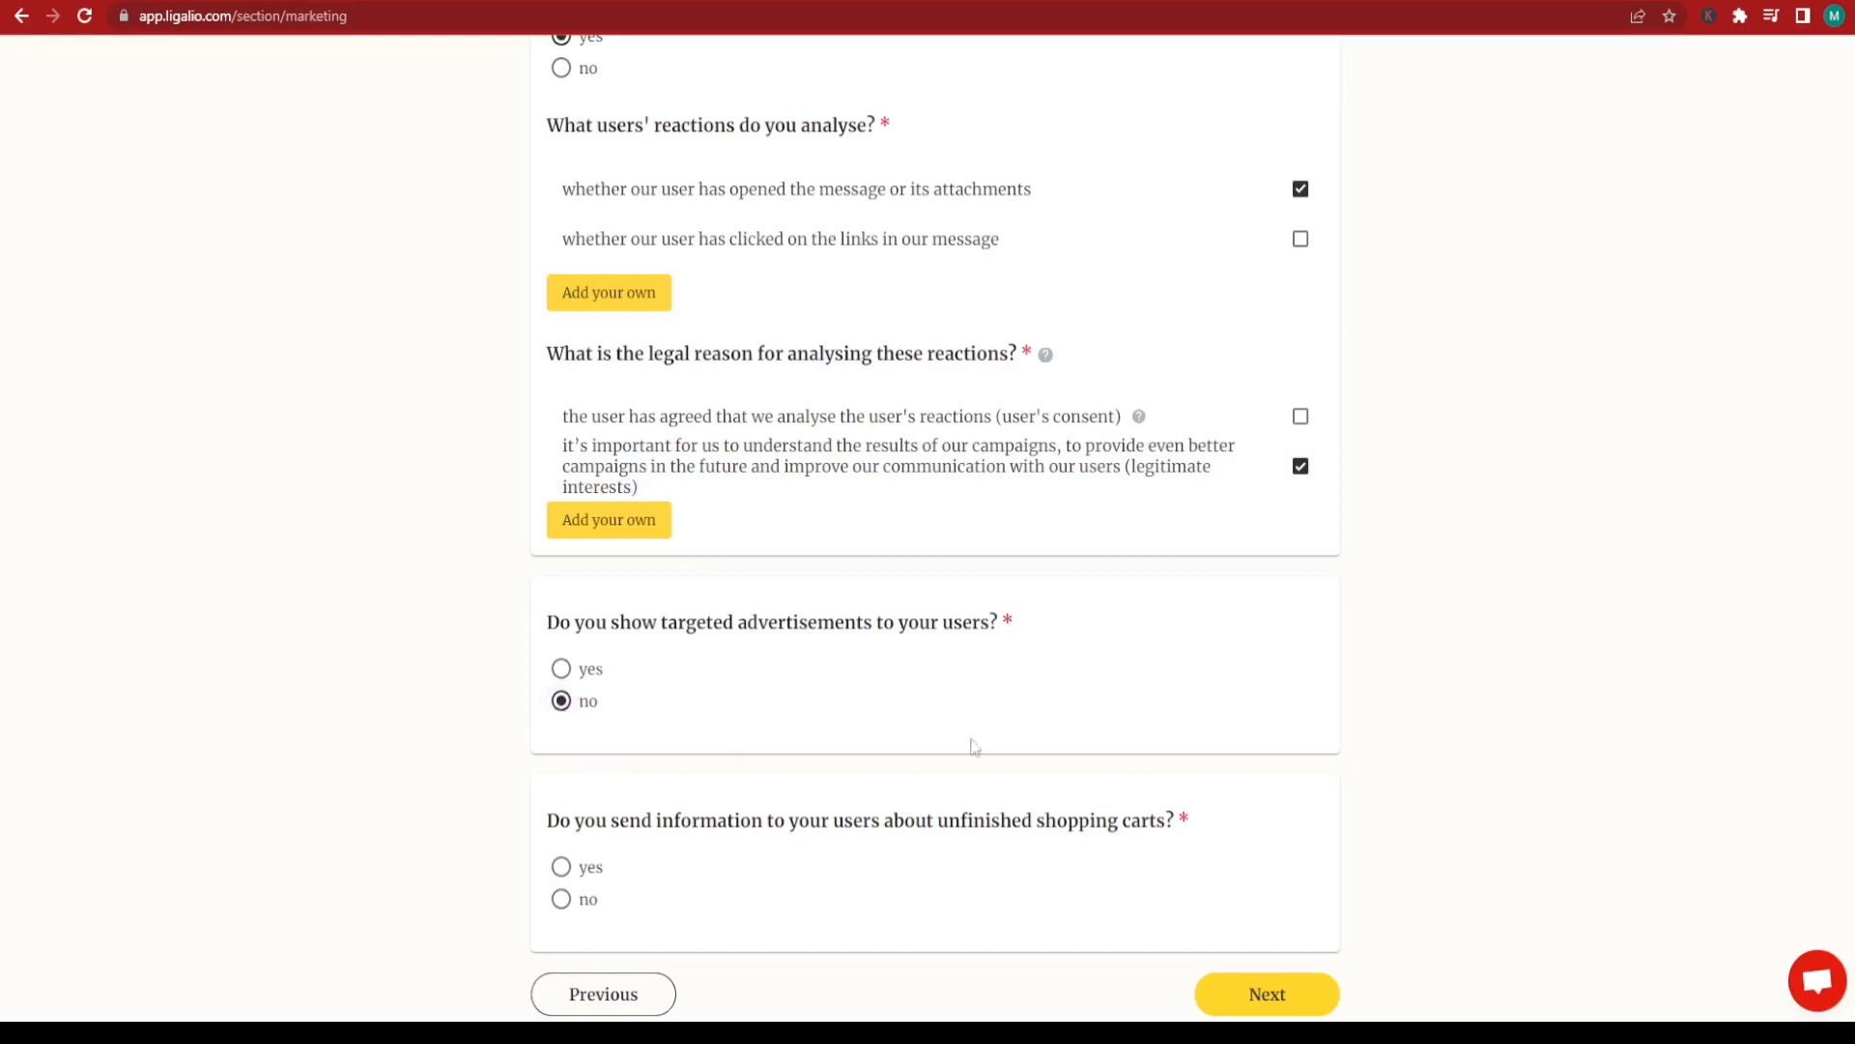
scroll(1574, 736, "down", 3)
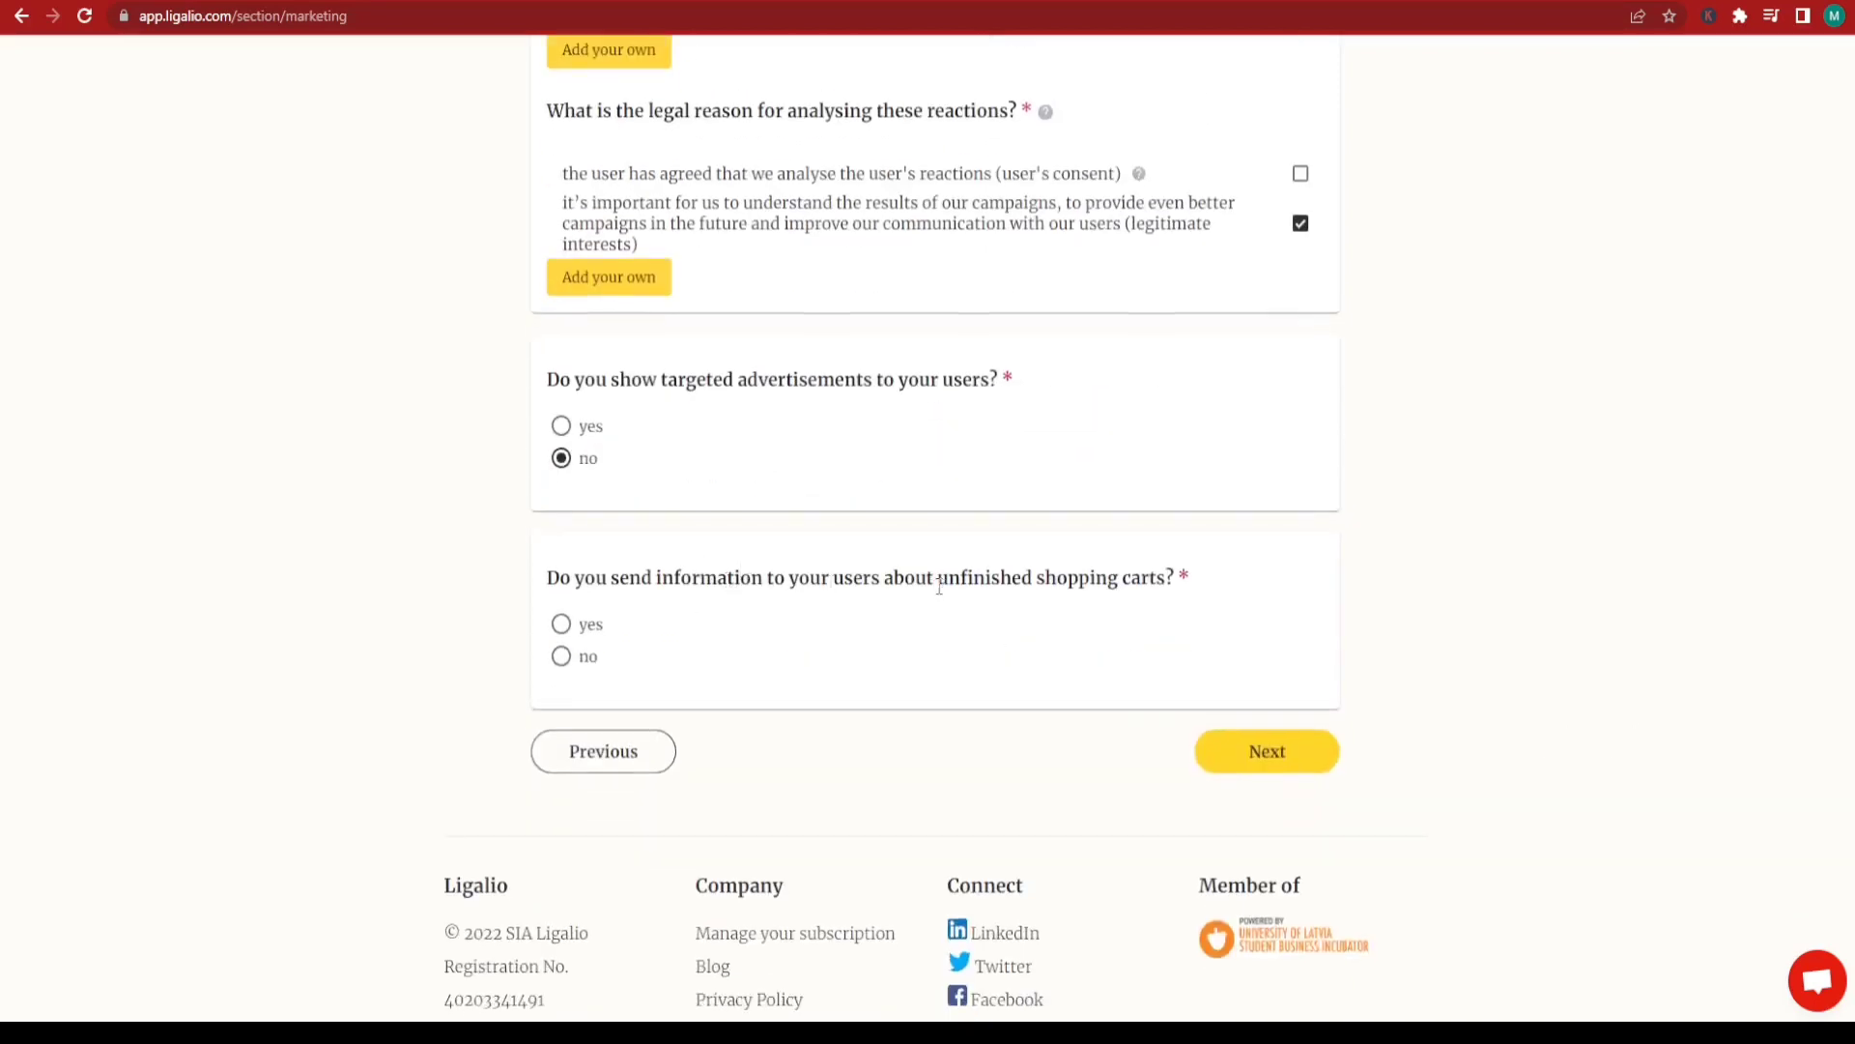
left_click(561, 656)
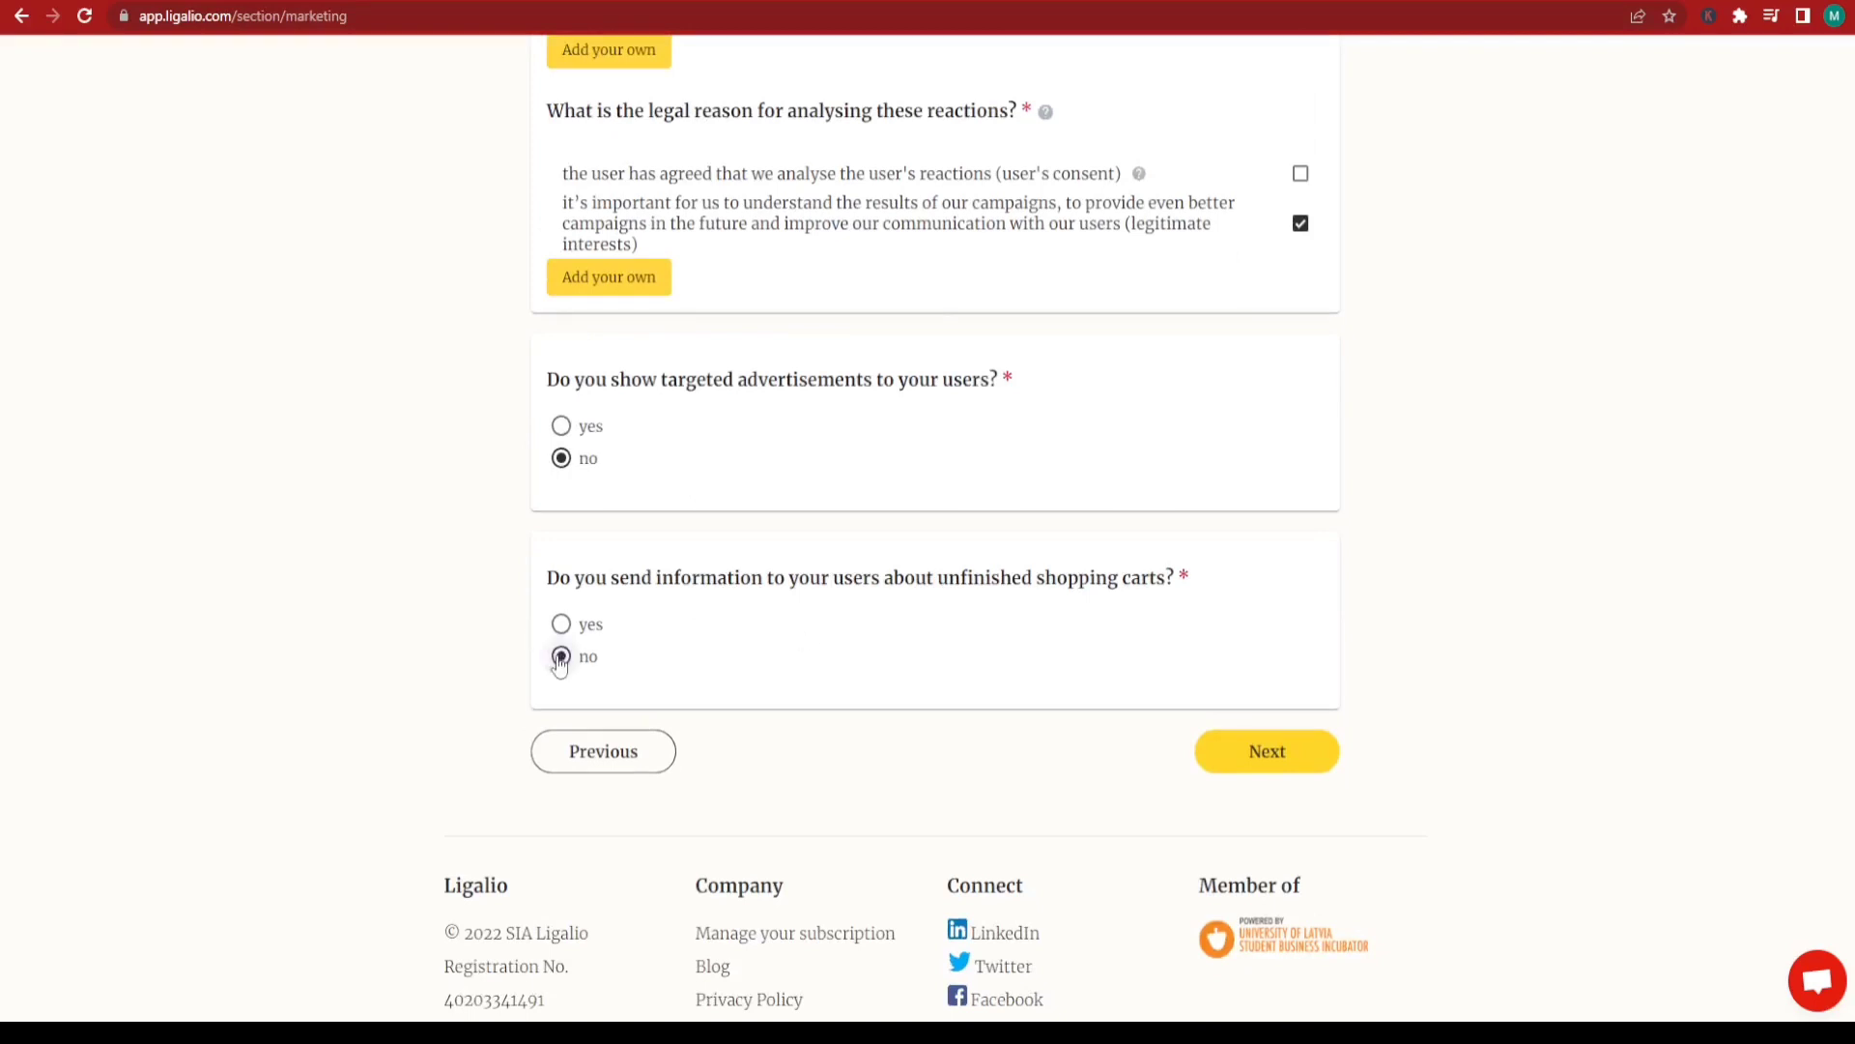
left_click(1254, 759)
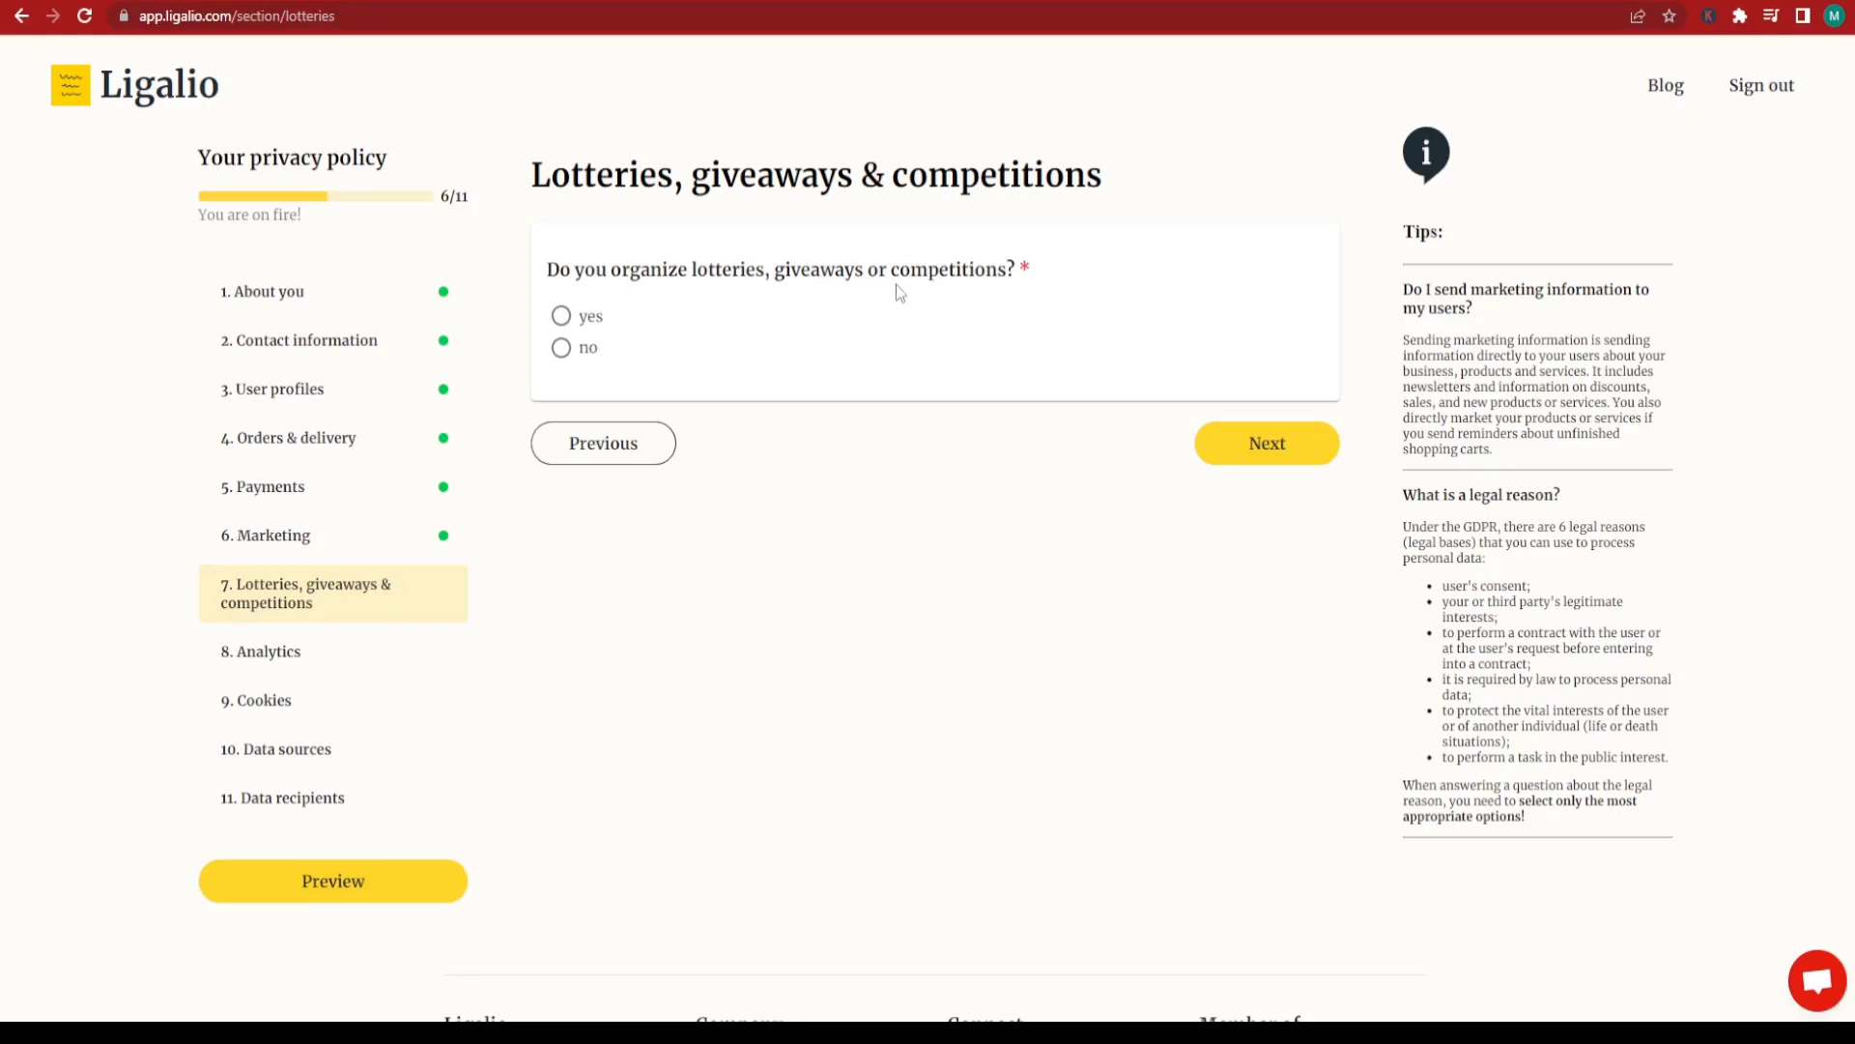
Step: Answer no to organizing lotteries and to analysing information about users, and continue to the cookies section
left_click(561, 348)
left_click(1247, 444)
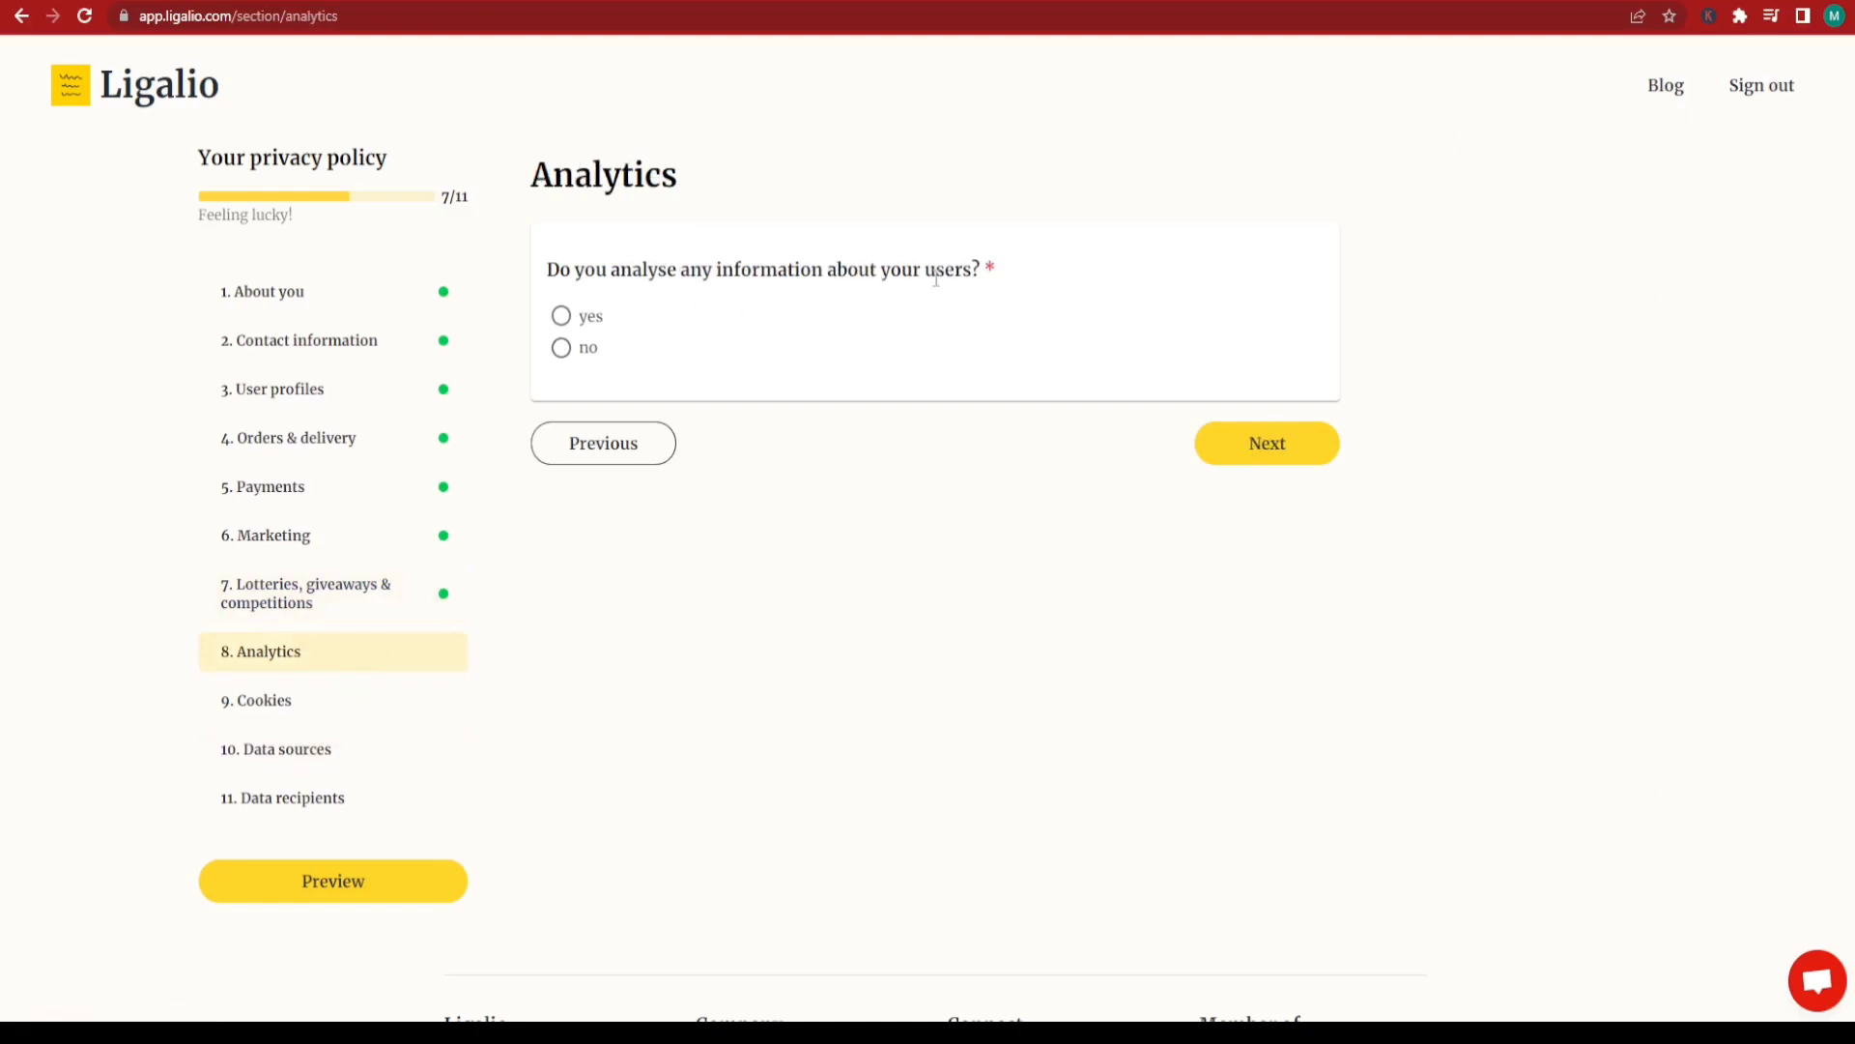
left_click(561, 348)
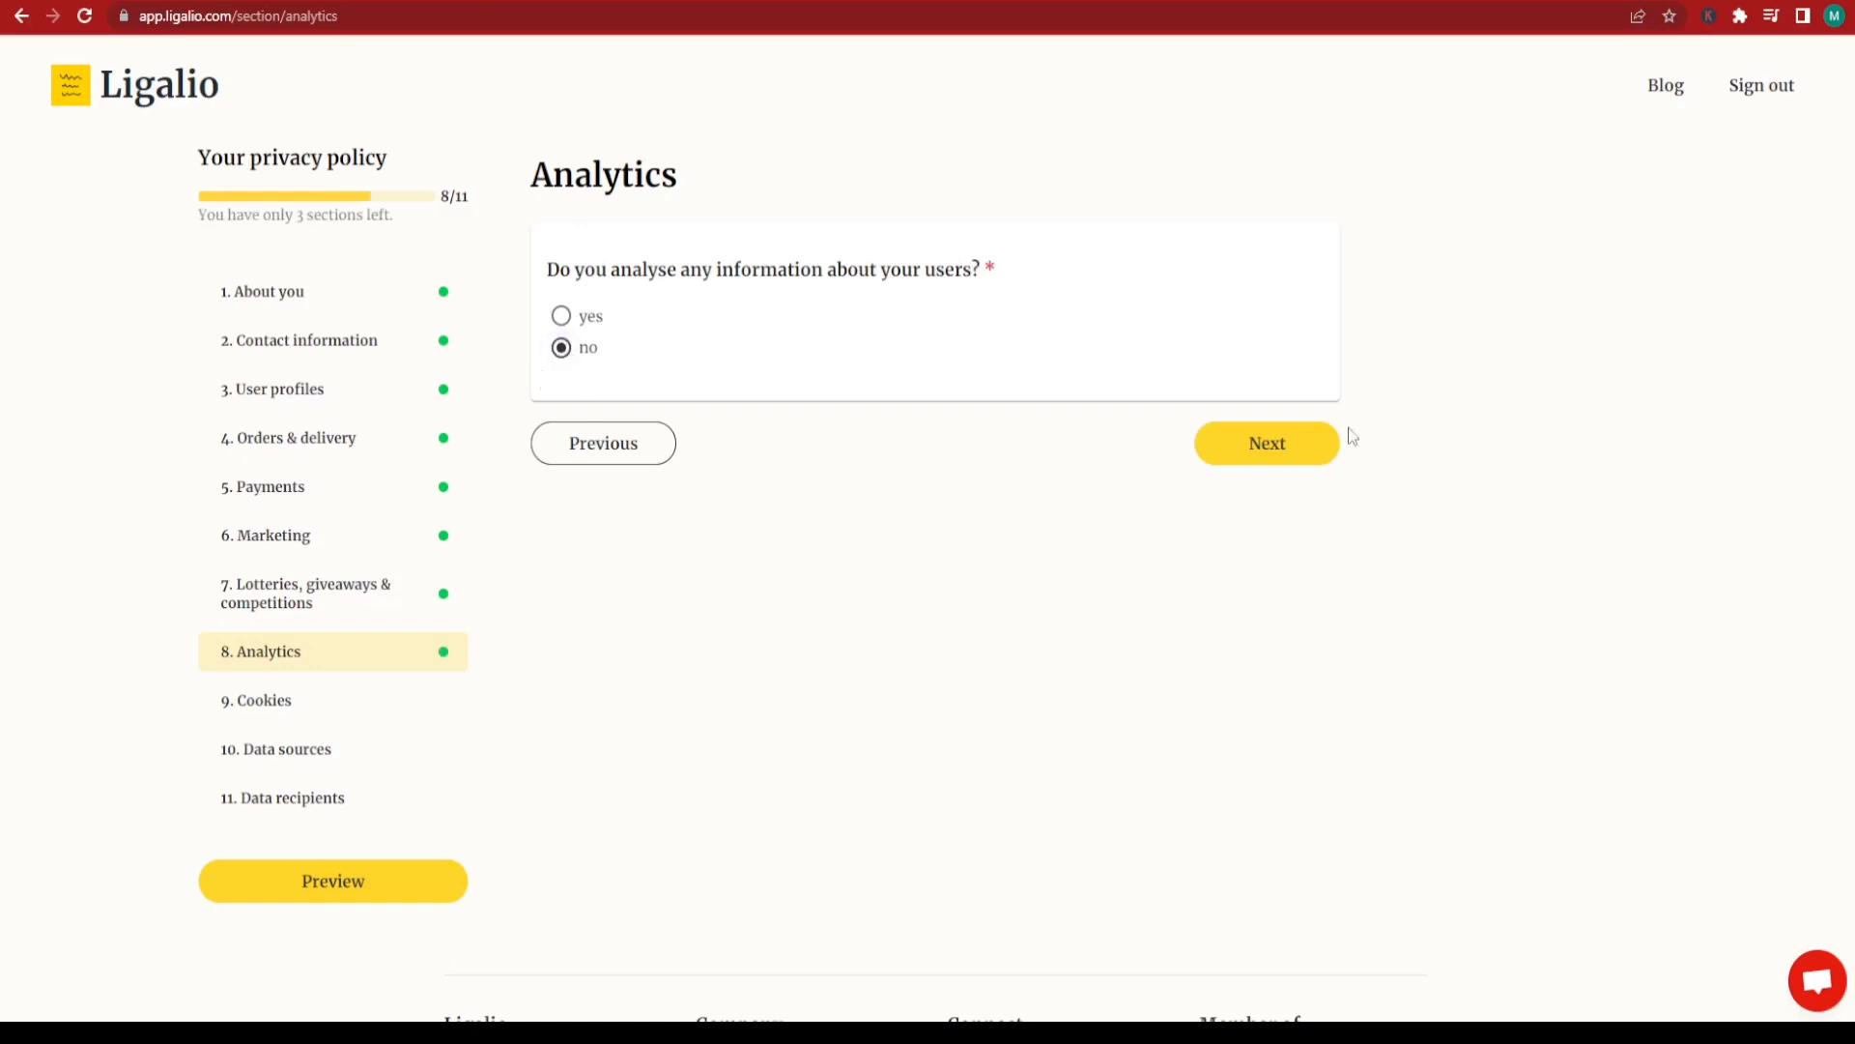
left_click(1301, 460)
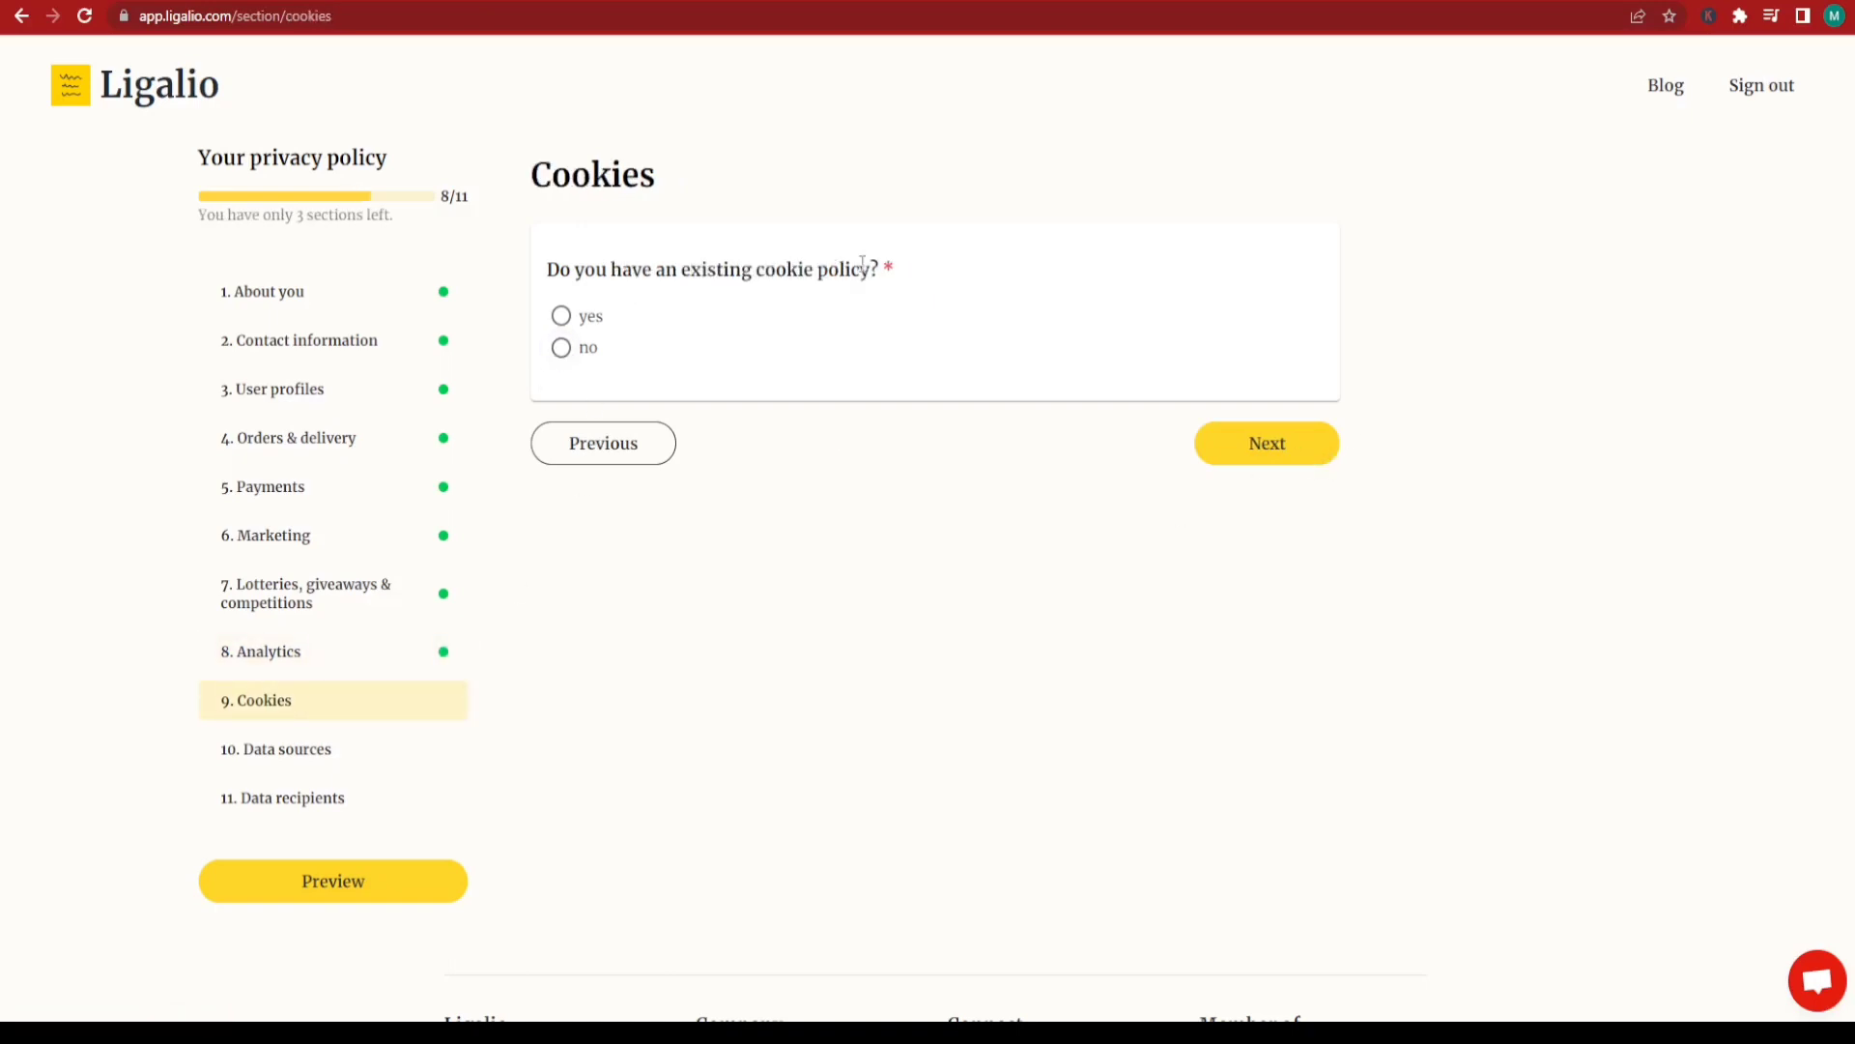
left_click(563, 318)
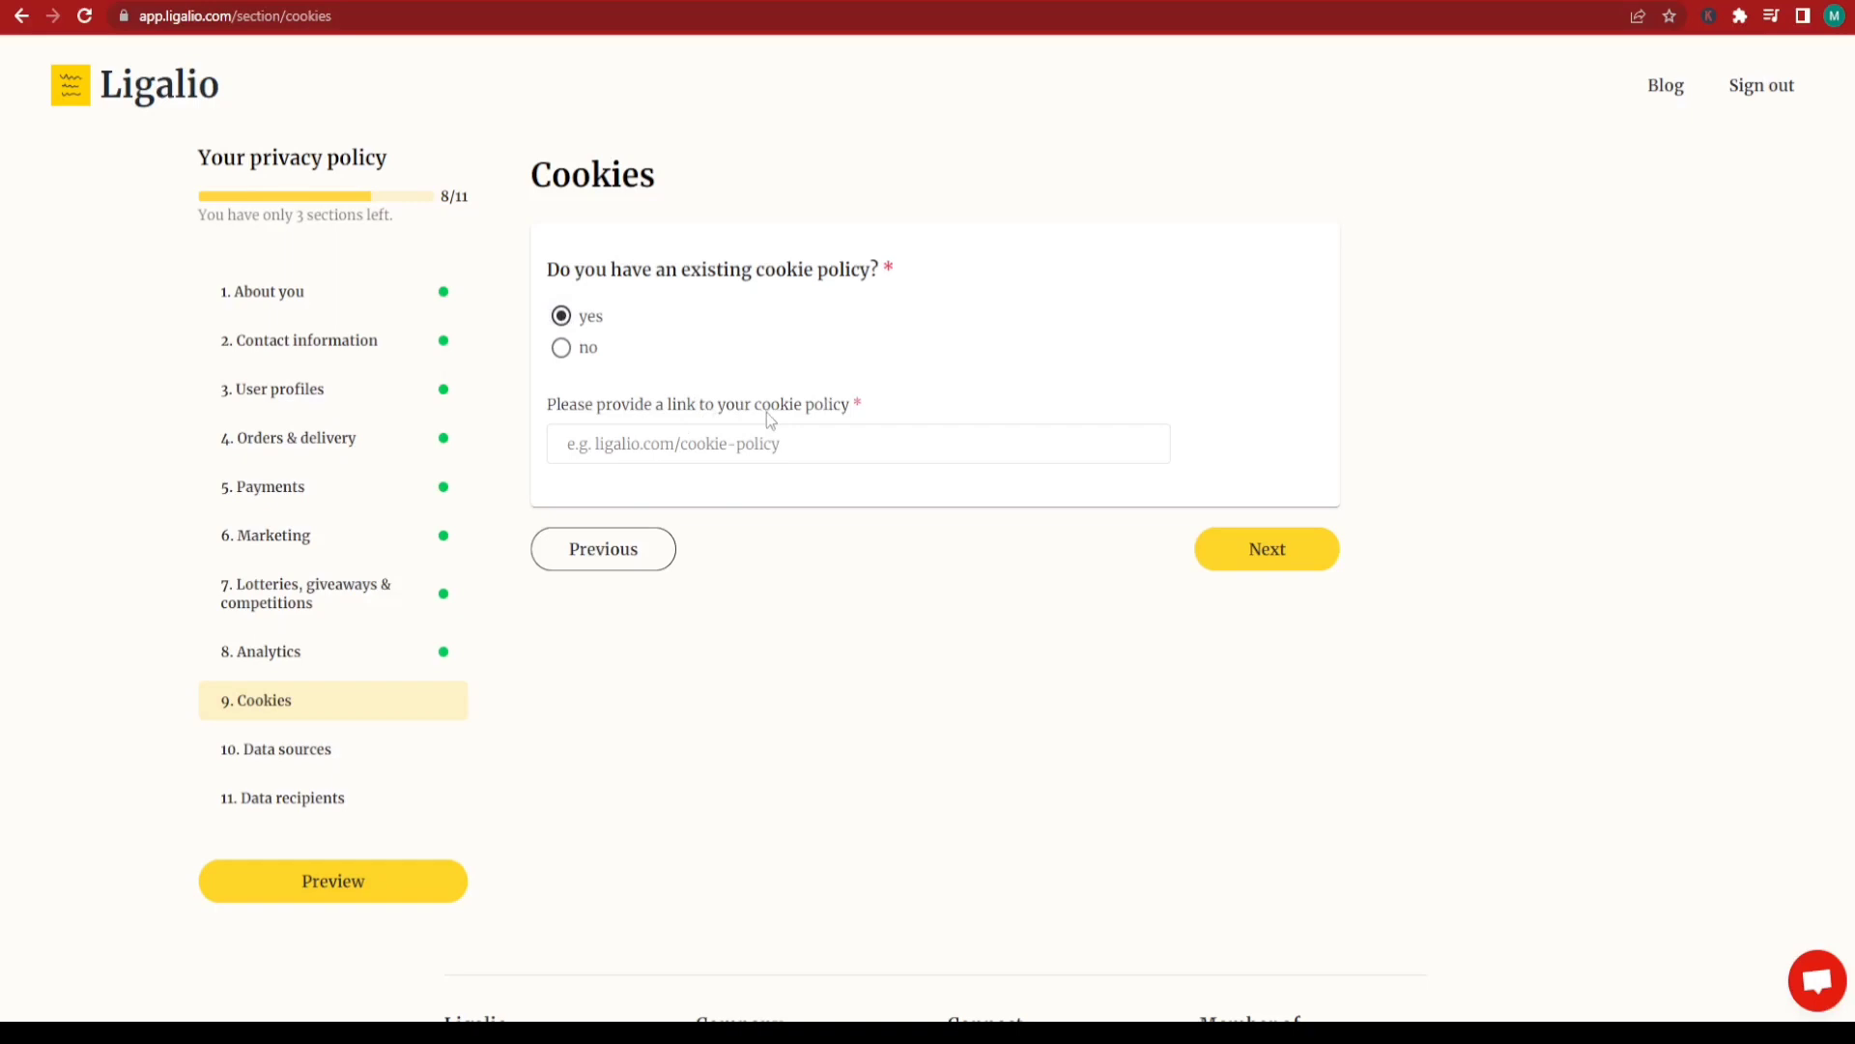
left_click(690, 440)
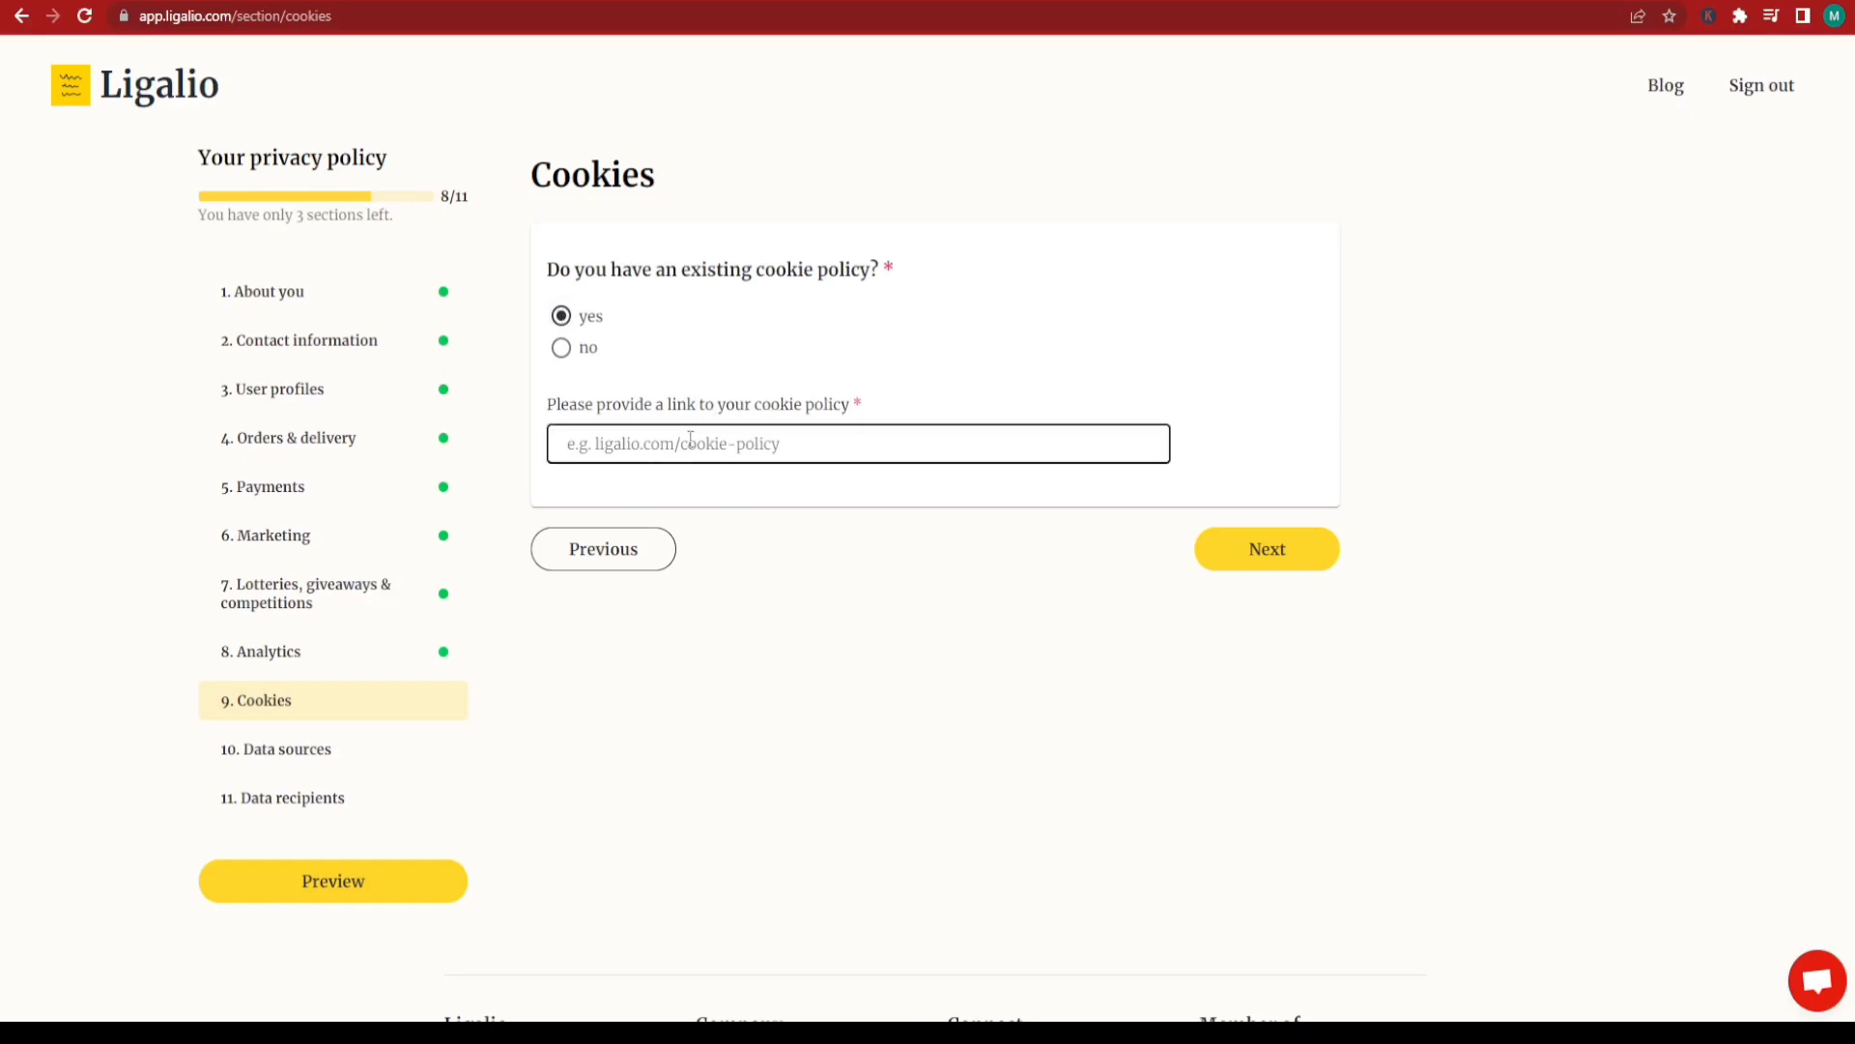
type("https://www.beardedgeek.net/cookie-policy")
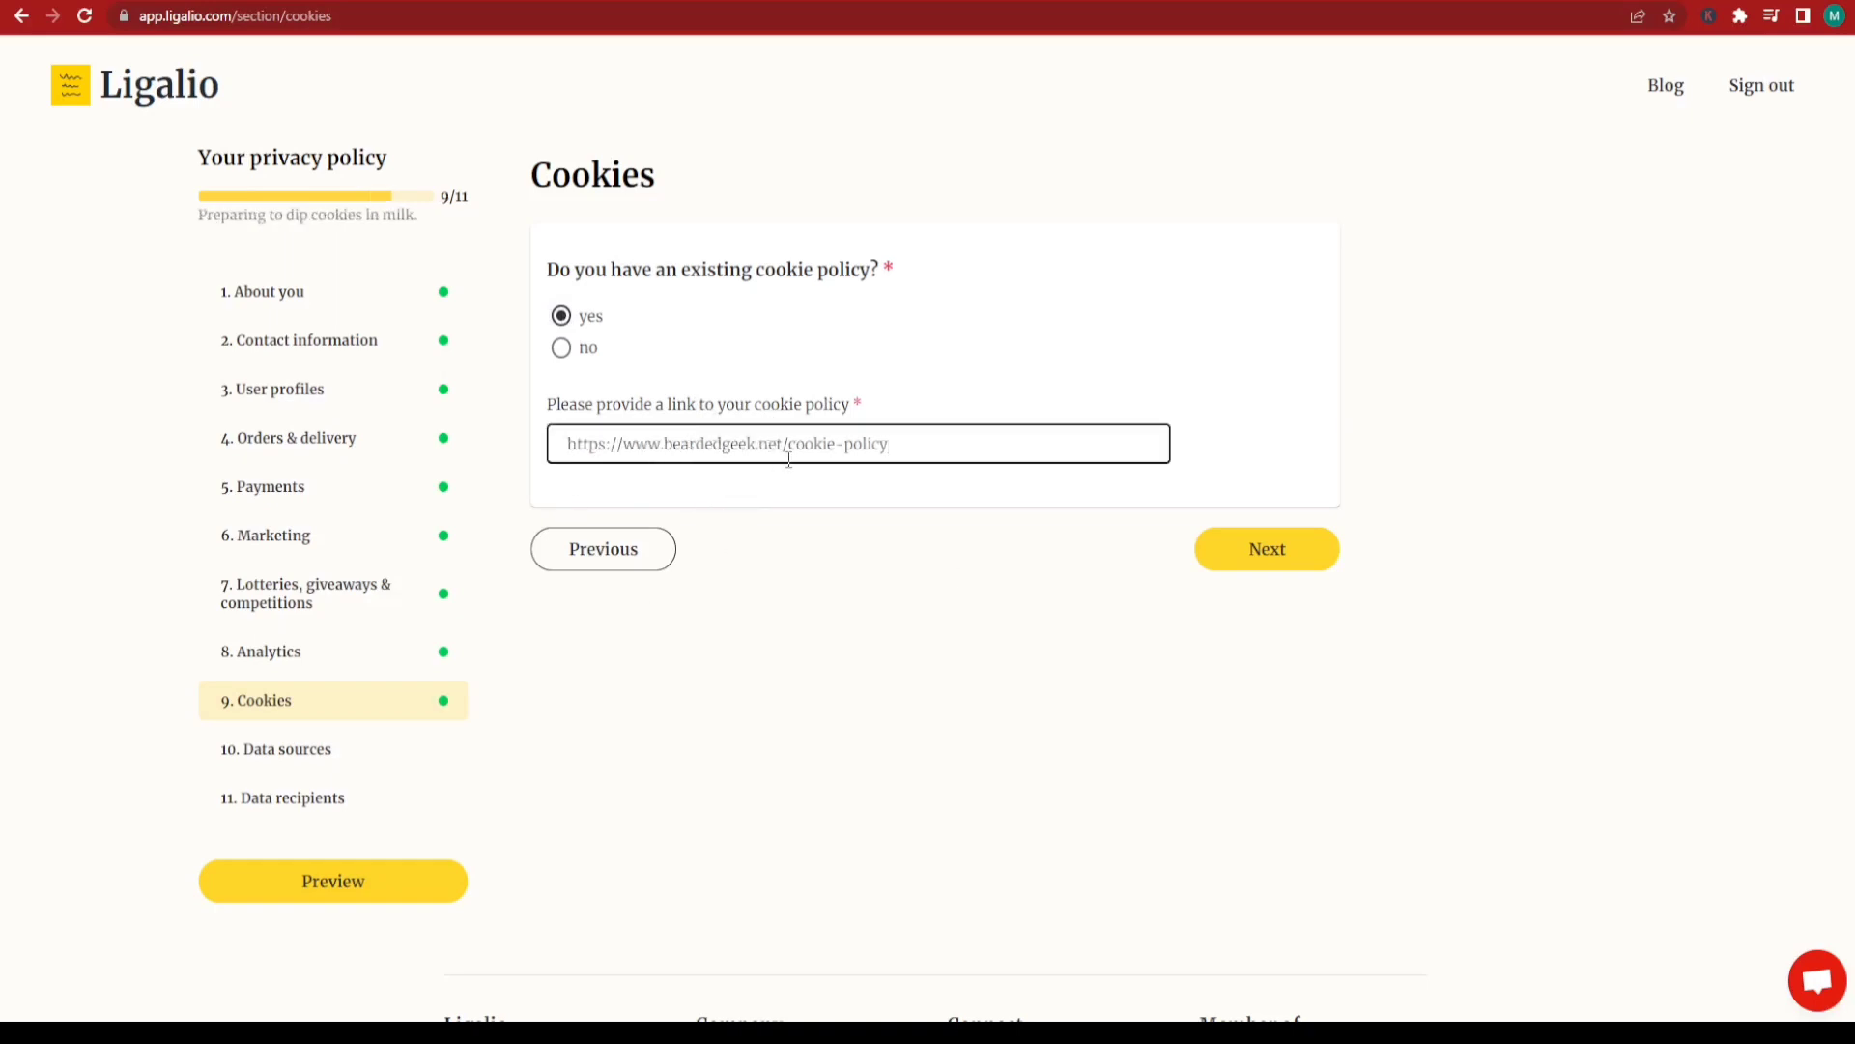
left_click(1245, 553)
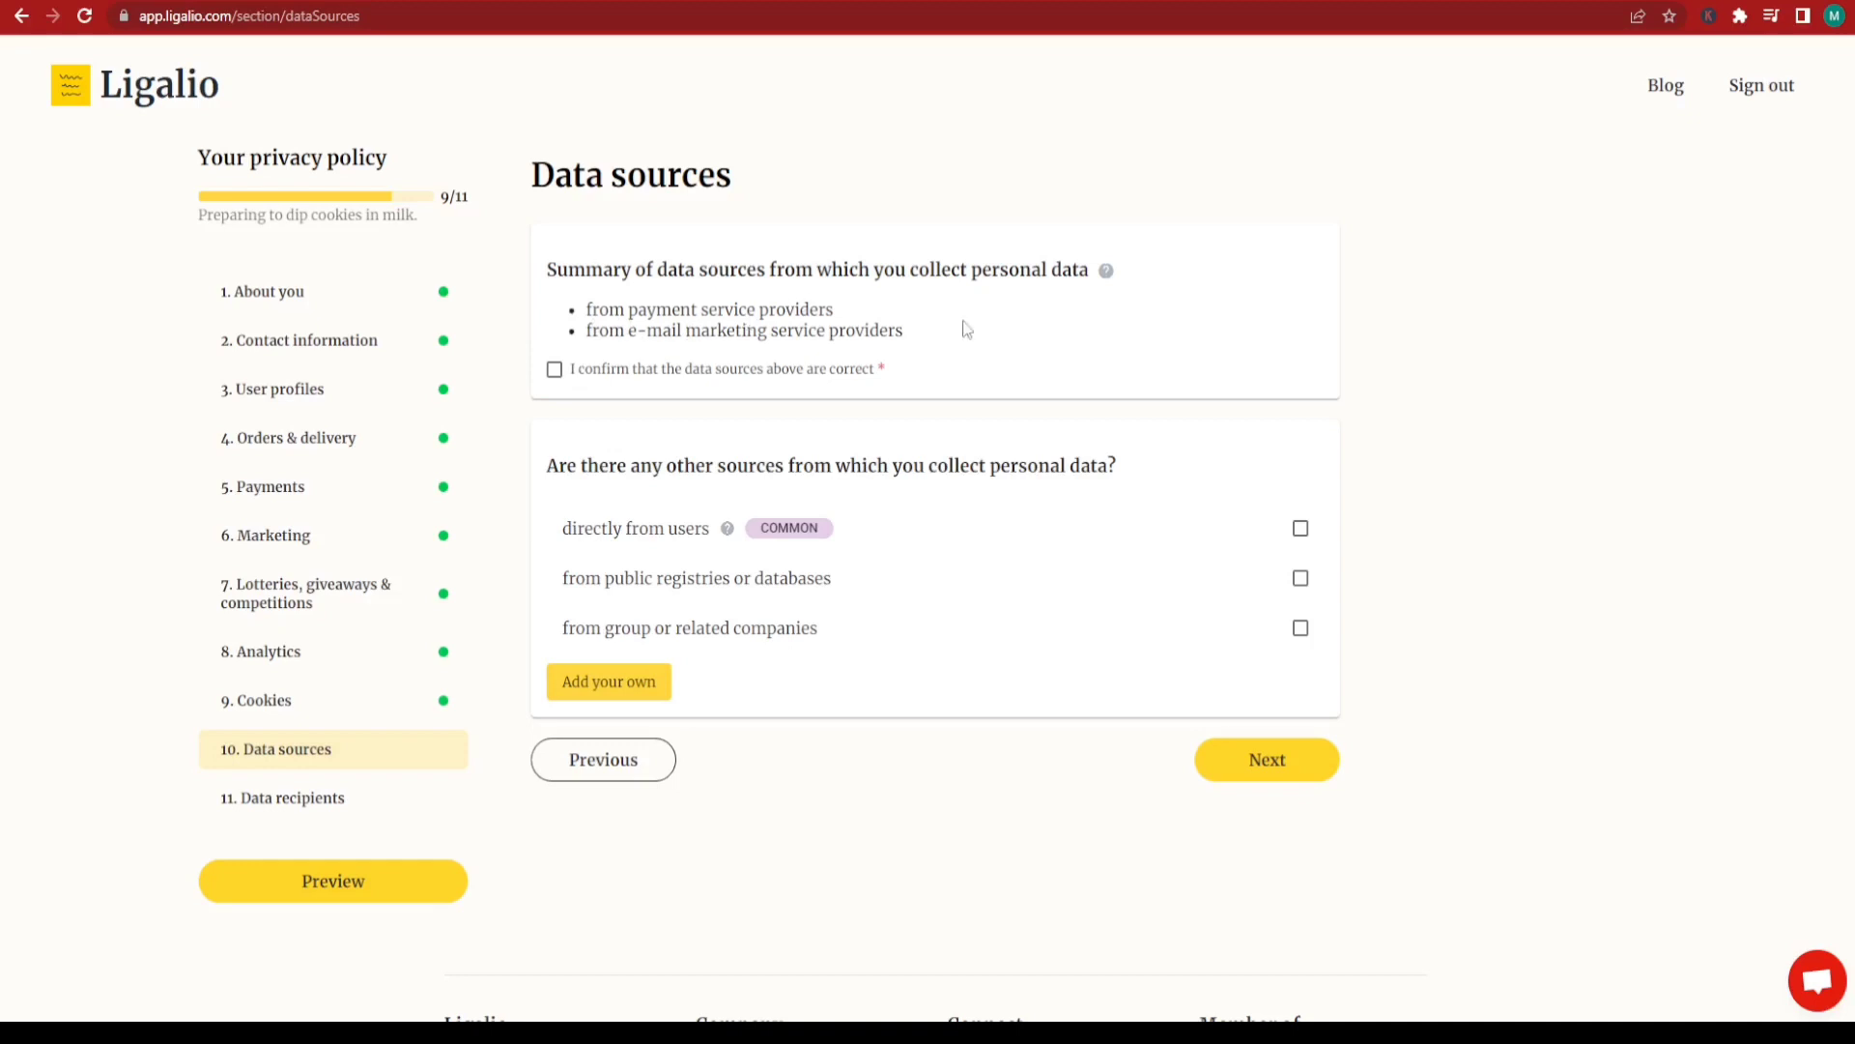
Step: Confirm the summary of data sources, add data collected directly from users, and continue to the data recipients section
left_click(554, 371)
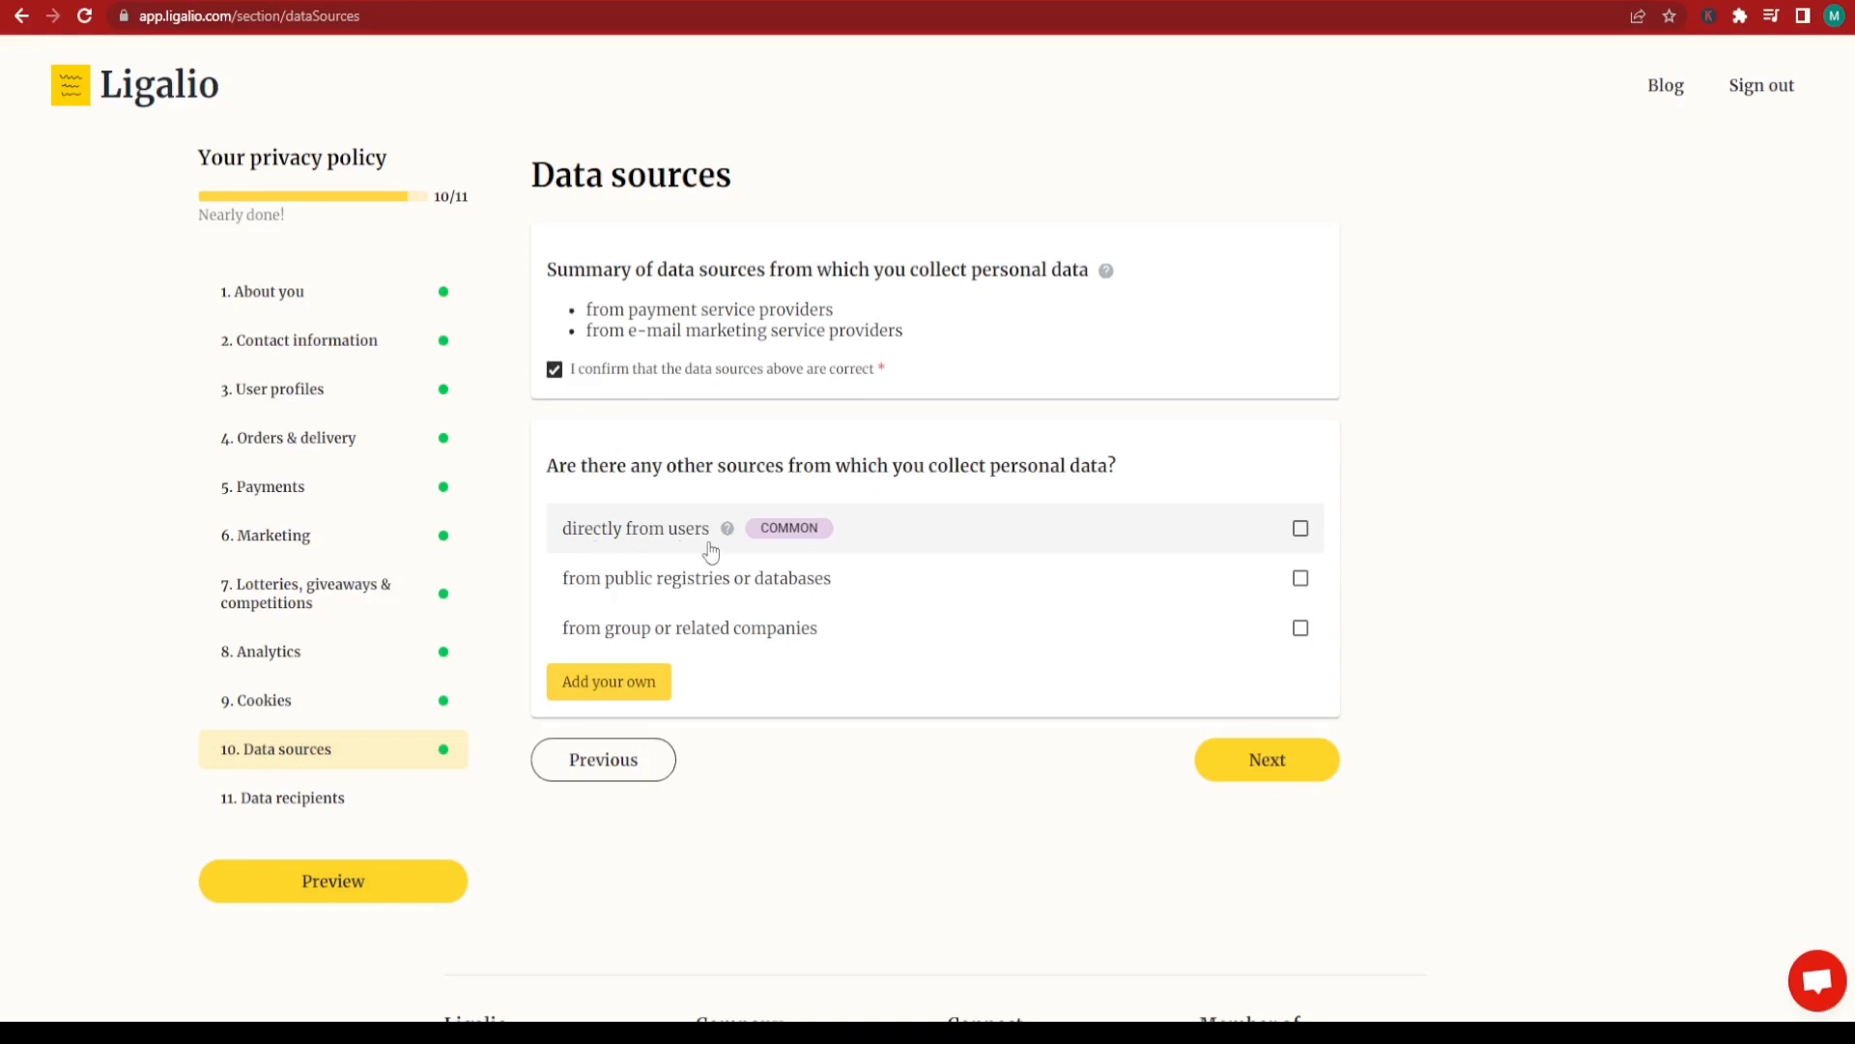
left_click(1300, 530)
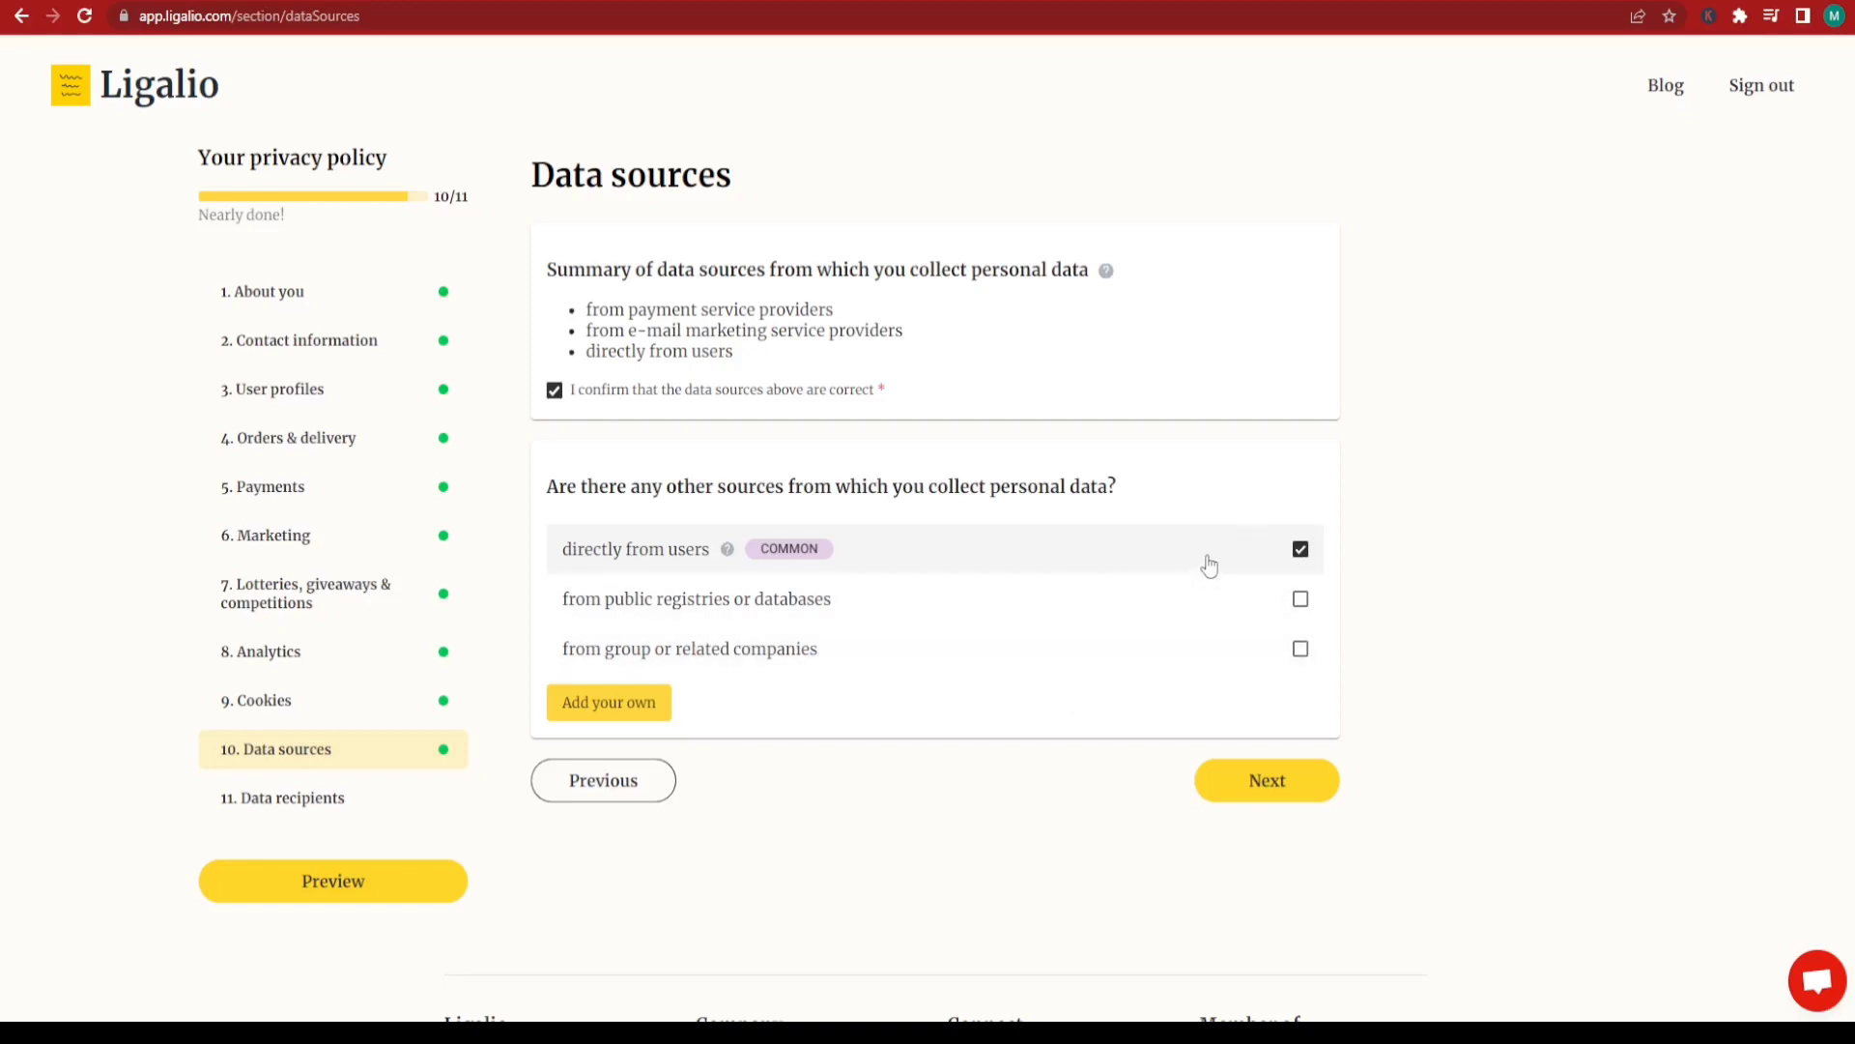
left_click(1270, 783)
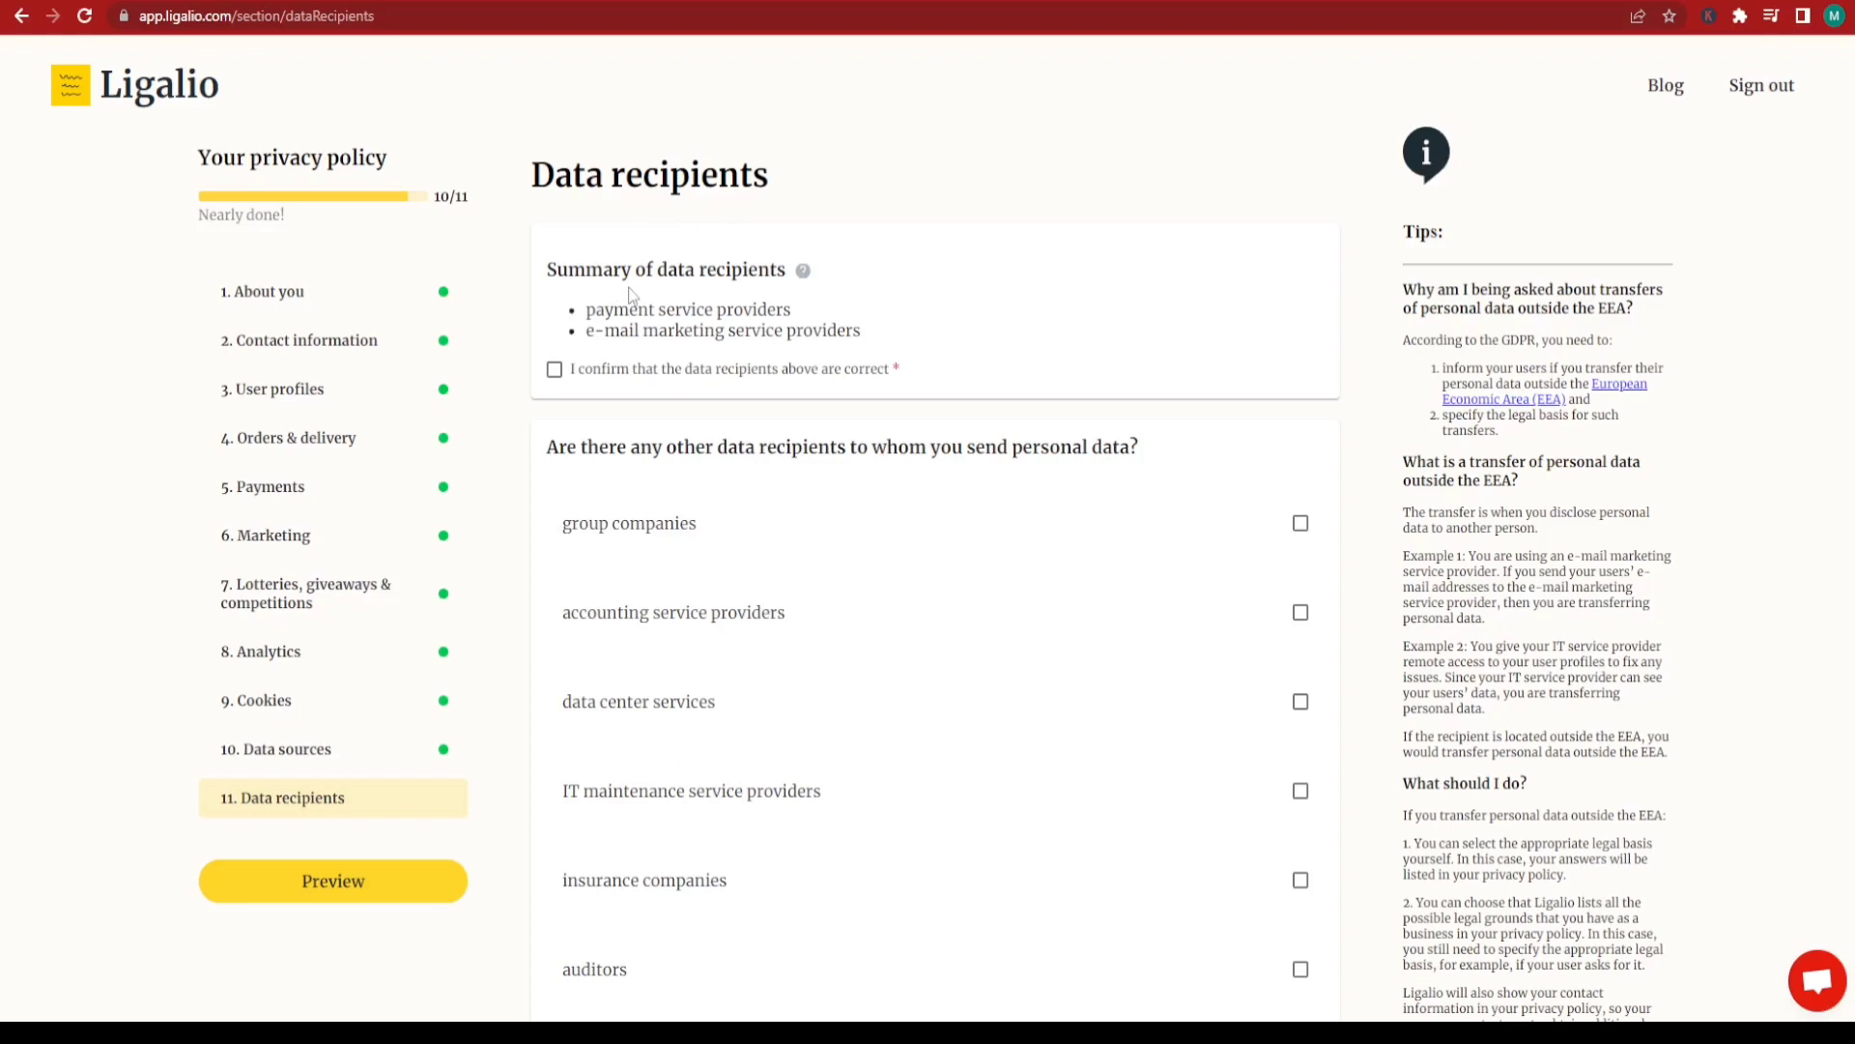
Step: Confirm that the summarised data recipients are correct and look through the other recipient options
left_click(555, 371)
mouse_move(804, 271)
scroll(935, 527, "down", 3)
scroll(935, 527, "down", 2)
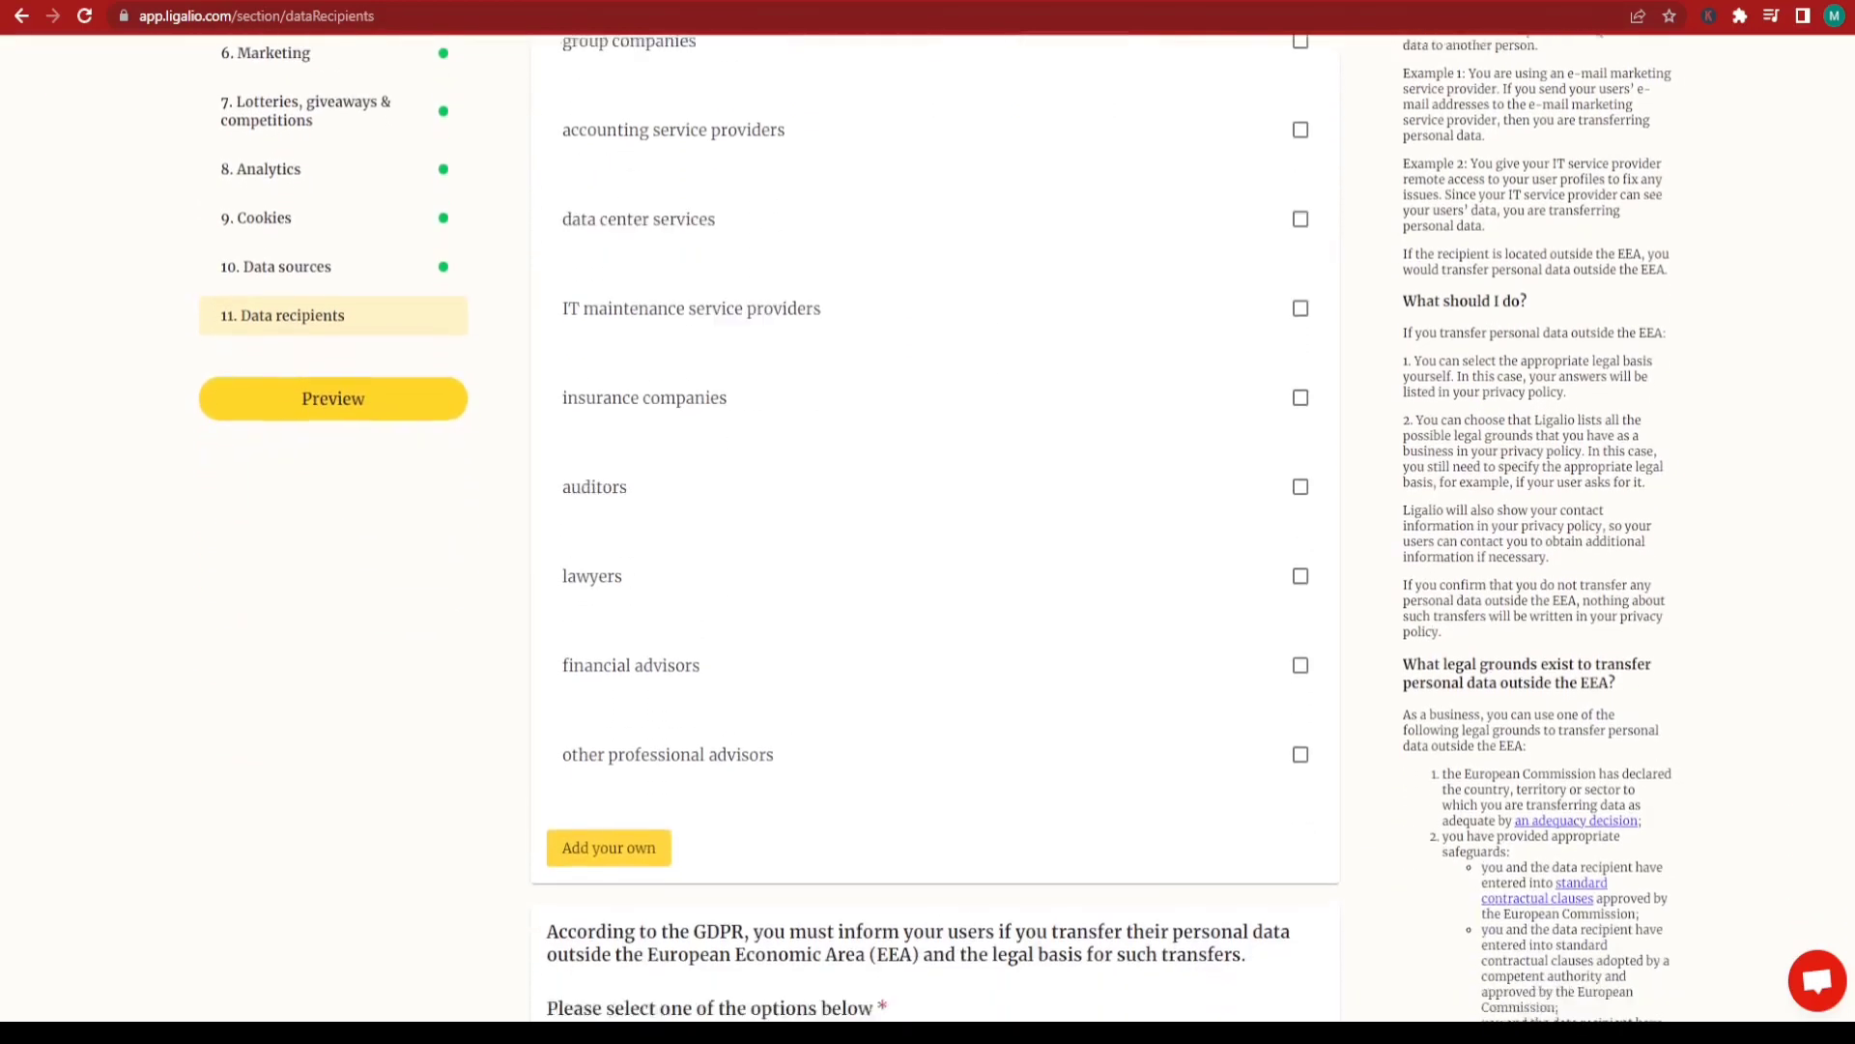
scroll(934, 527, "up", 1)
Step: State that no personal data is transferred outside the European Economic Area and generate the policy
scroll(934, 528, "down", 4)
scroll(633, 483, "down", 2)
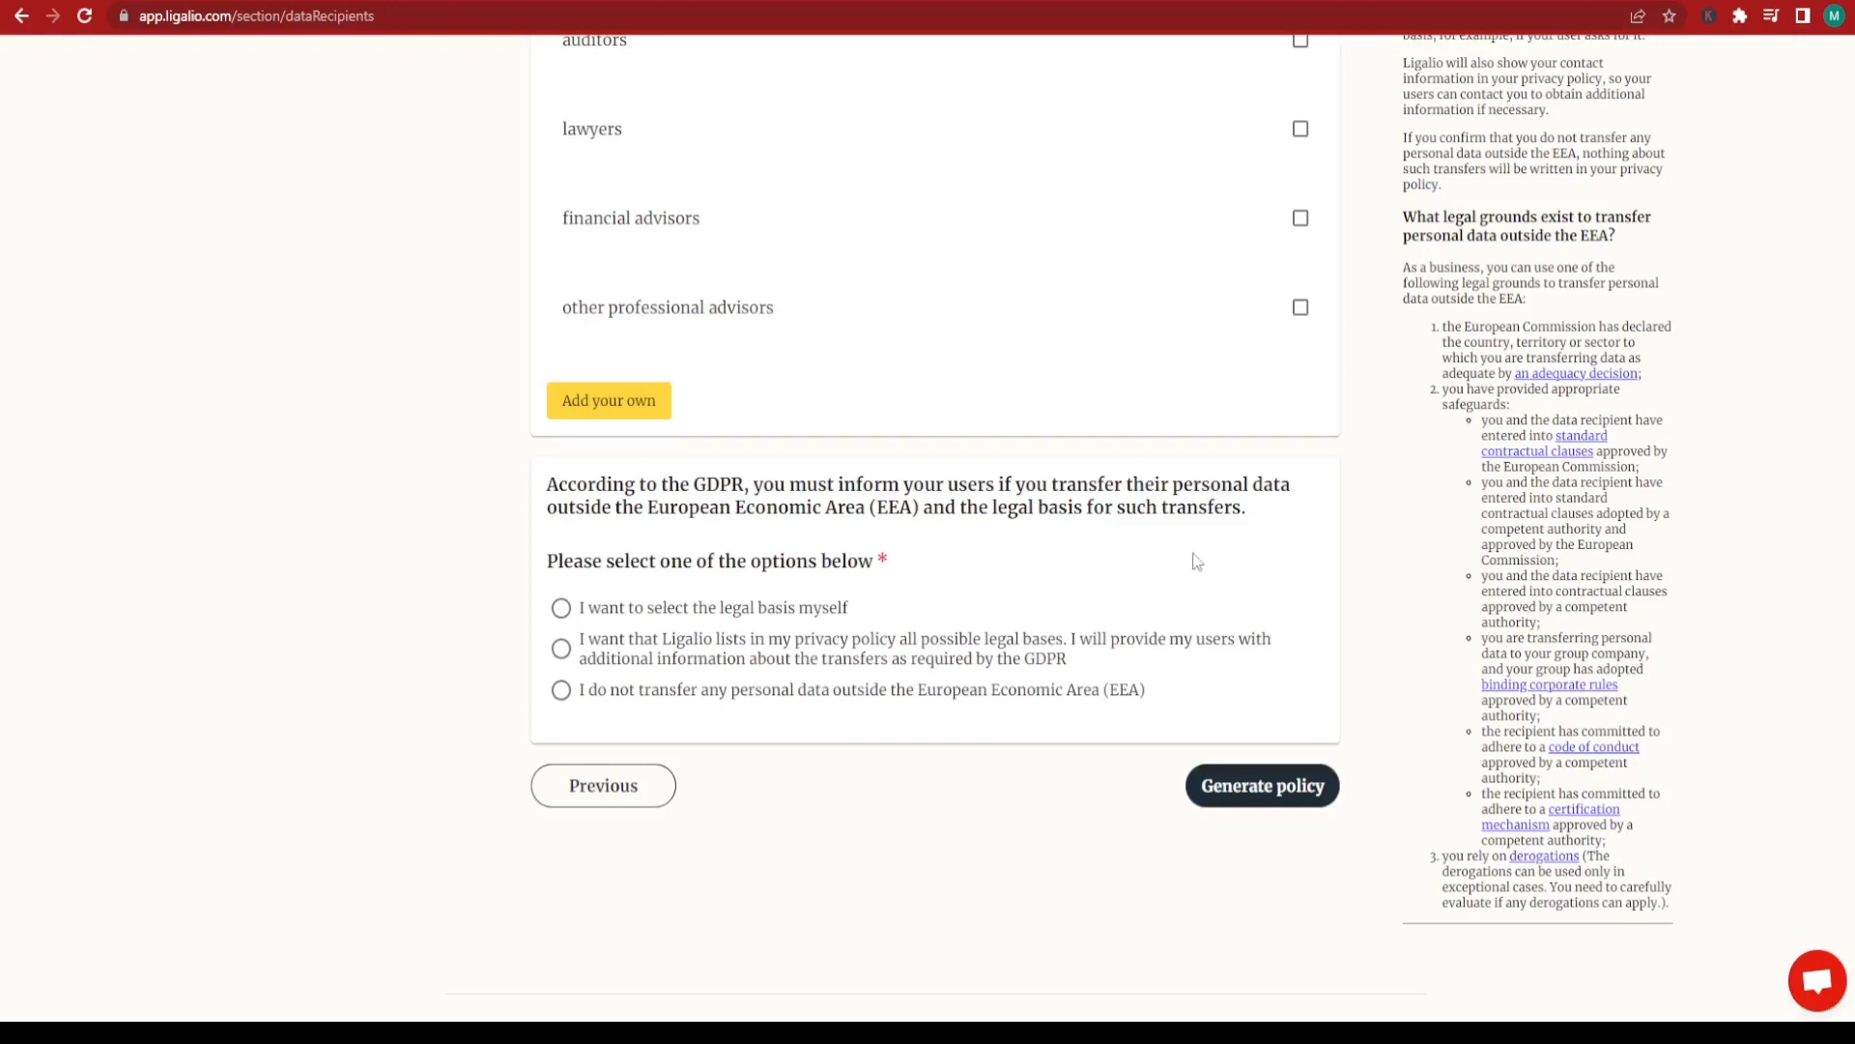
left_click(563, 705)
left_click(1227, 798)
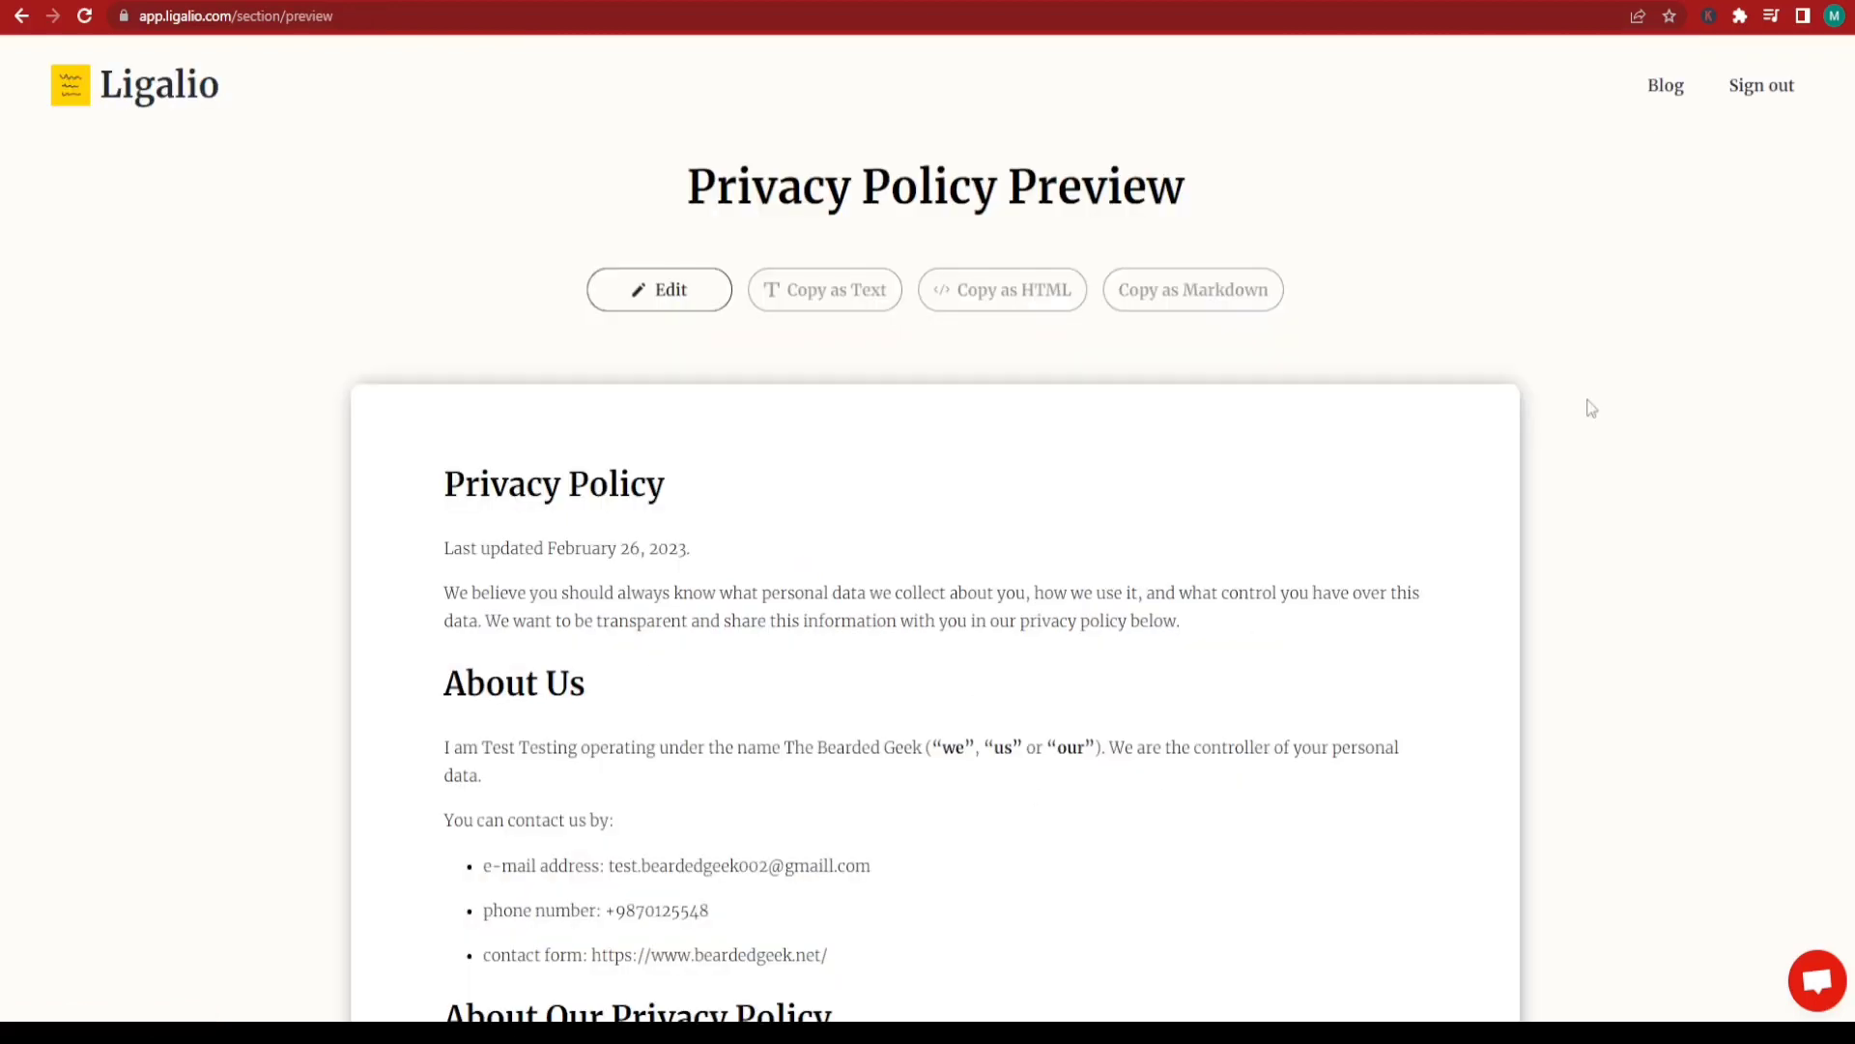
Step: Review the generated privacy policy preview down to the payments part and return to its beginning
scroll(1668, 311, "down", 3)
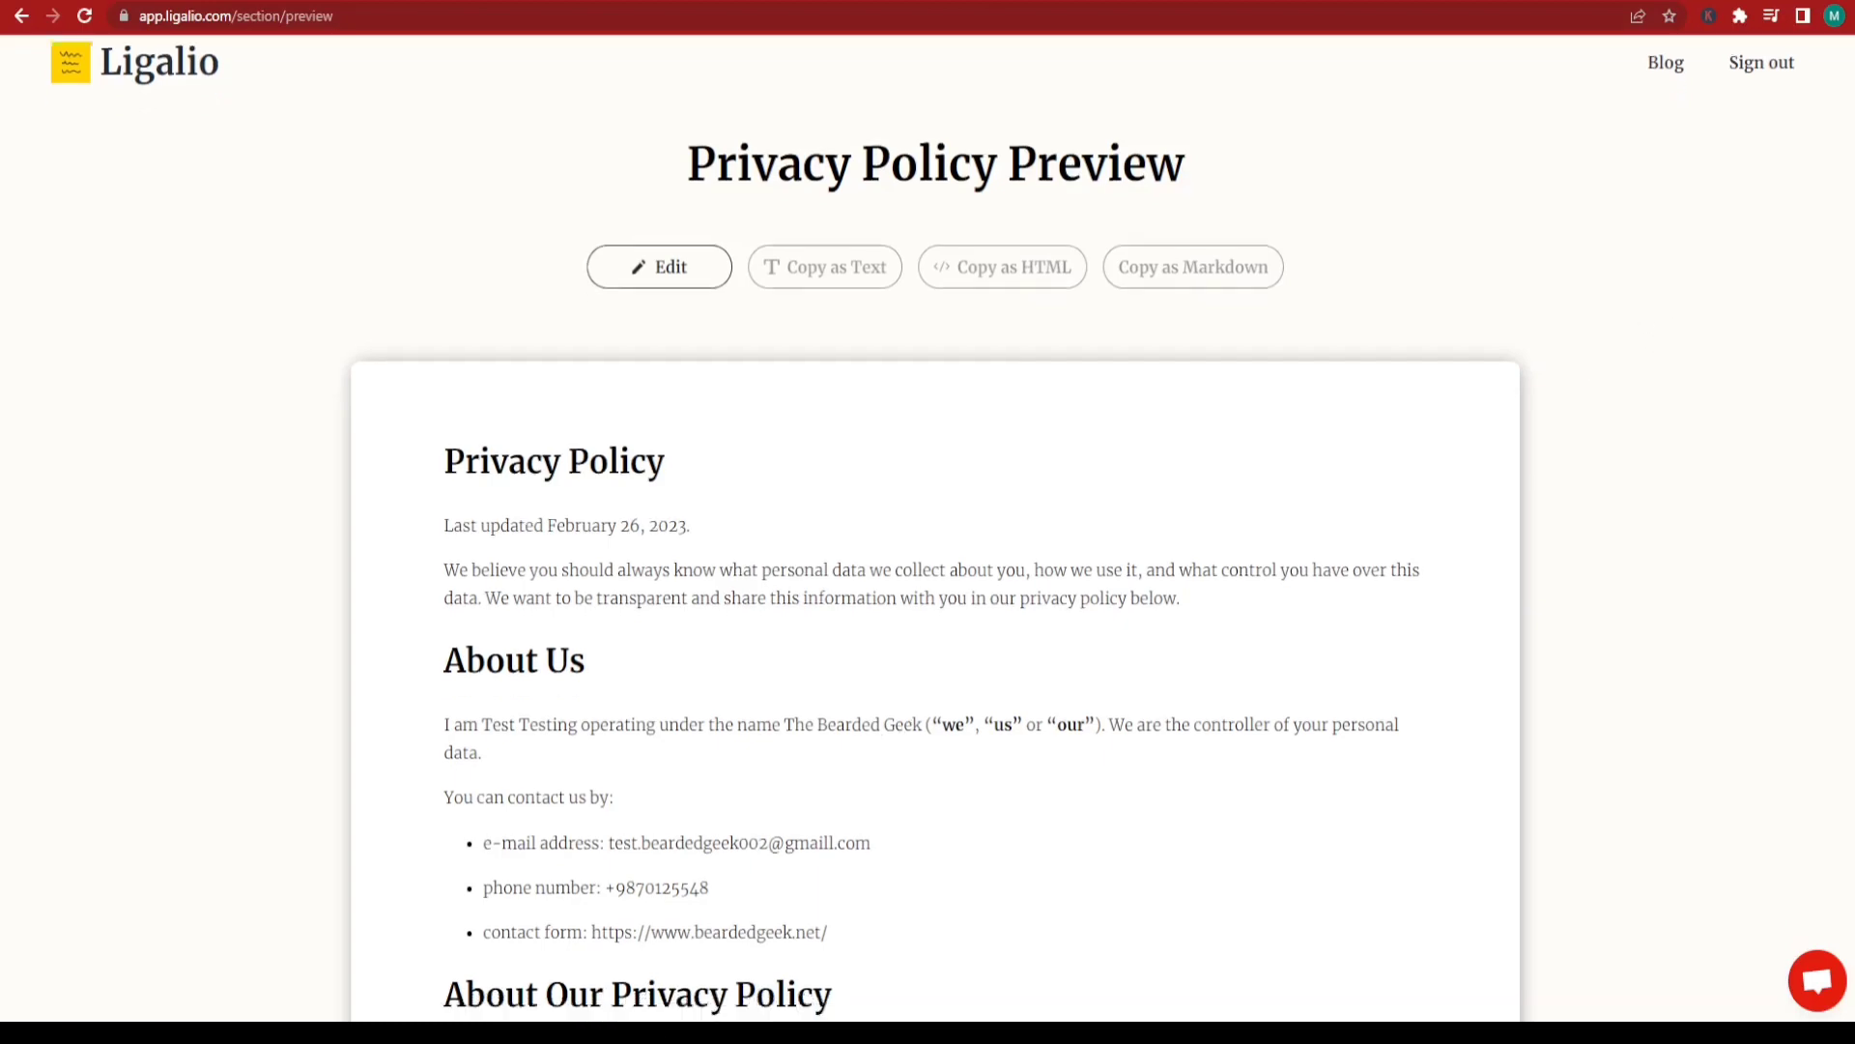
scroll(935, 522, "down", 12)
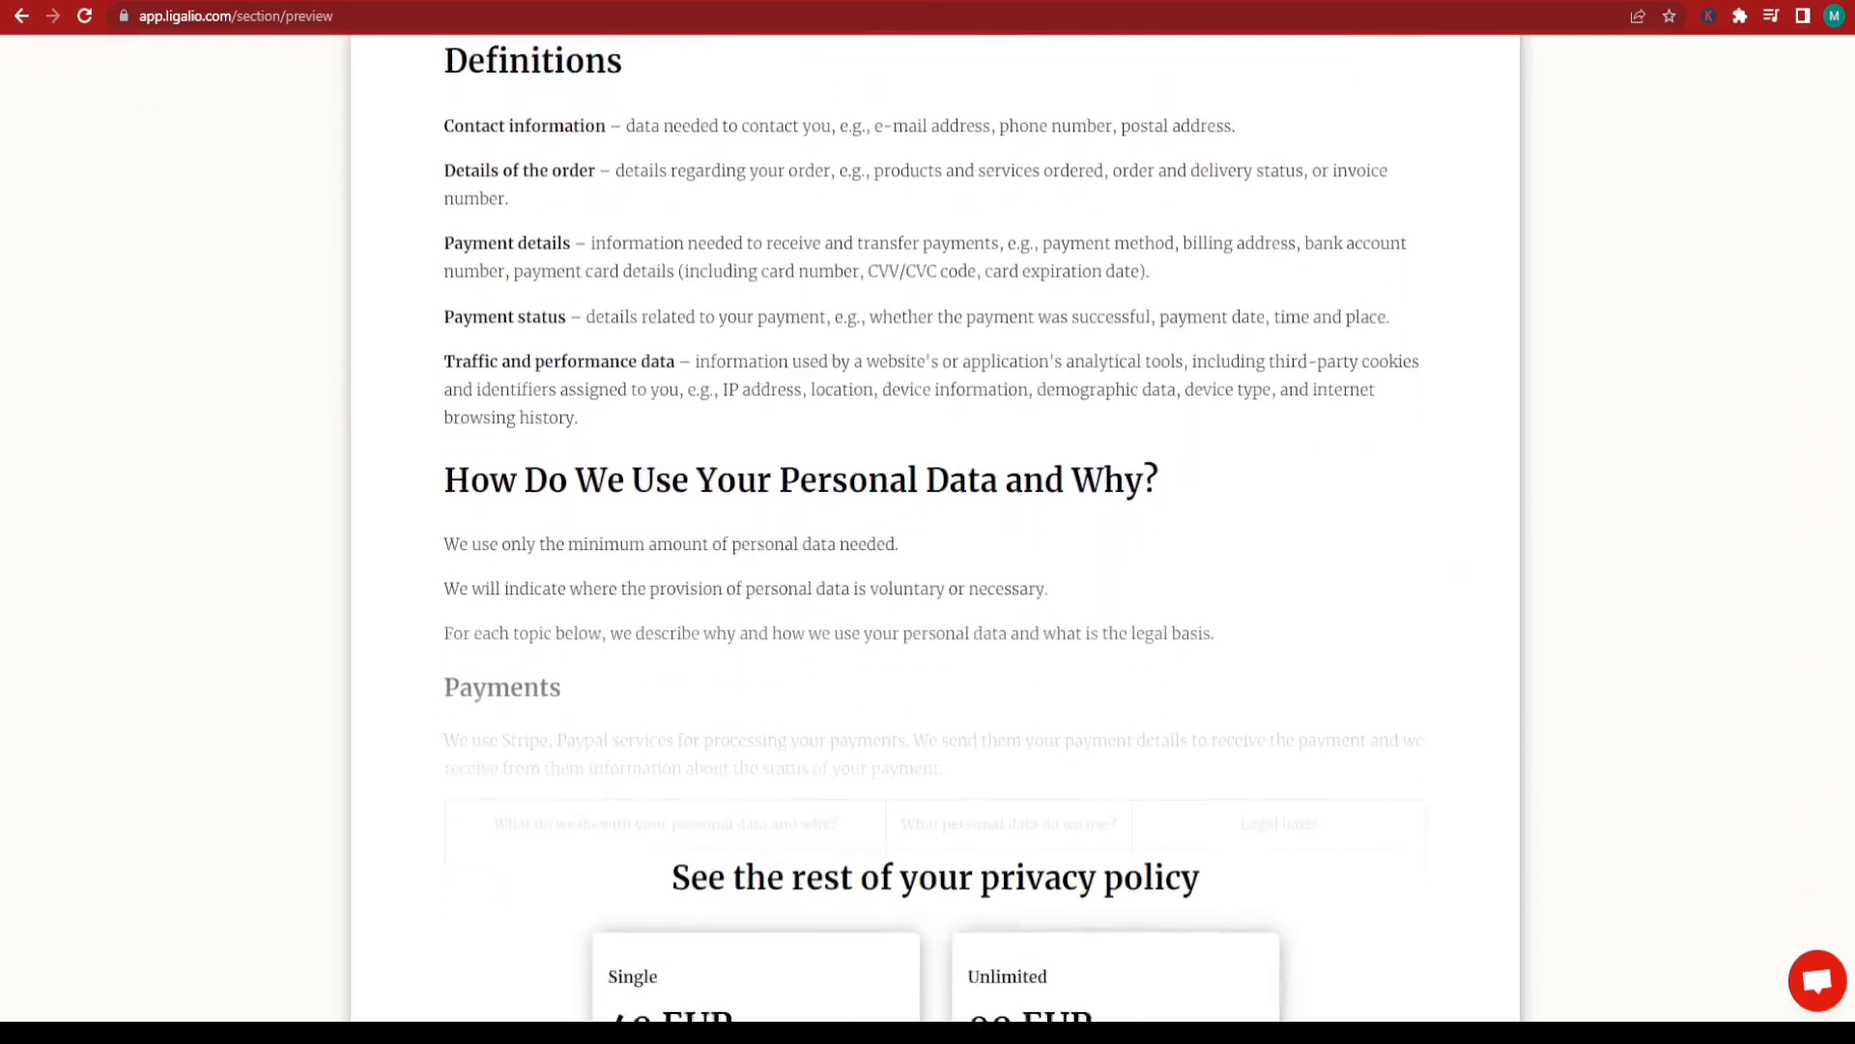
scroll(1847, 240, "up", 15)
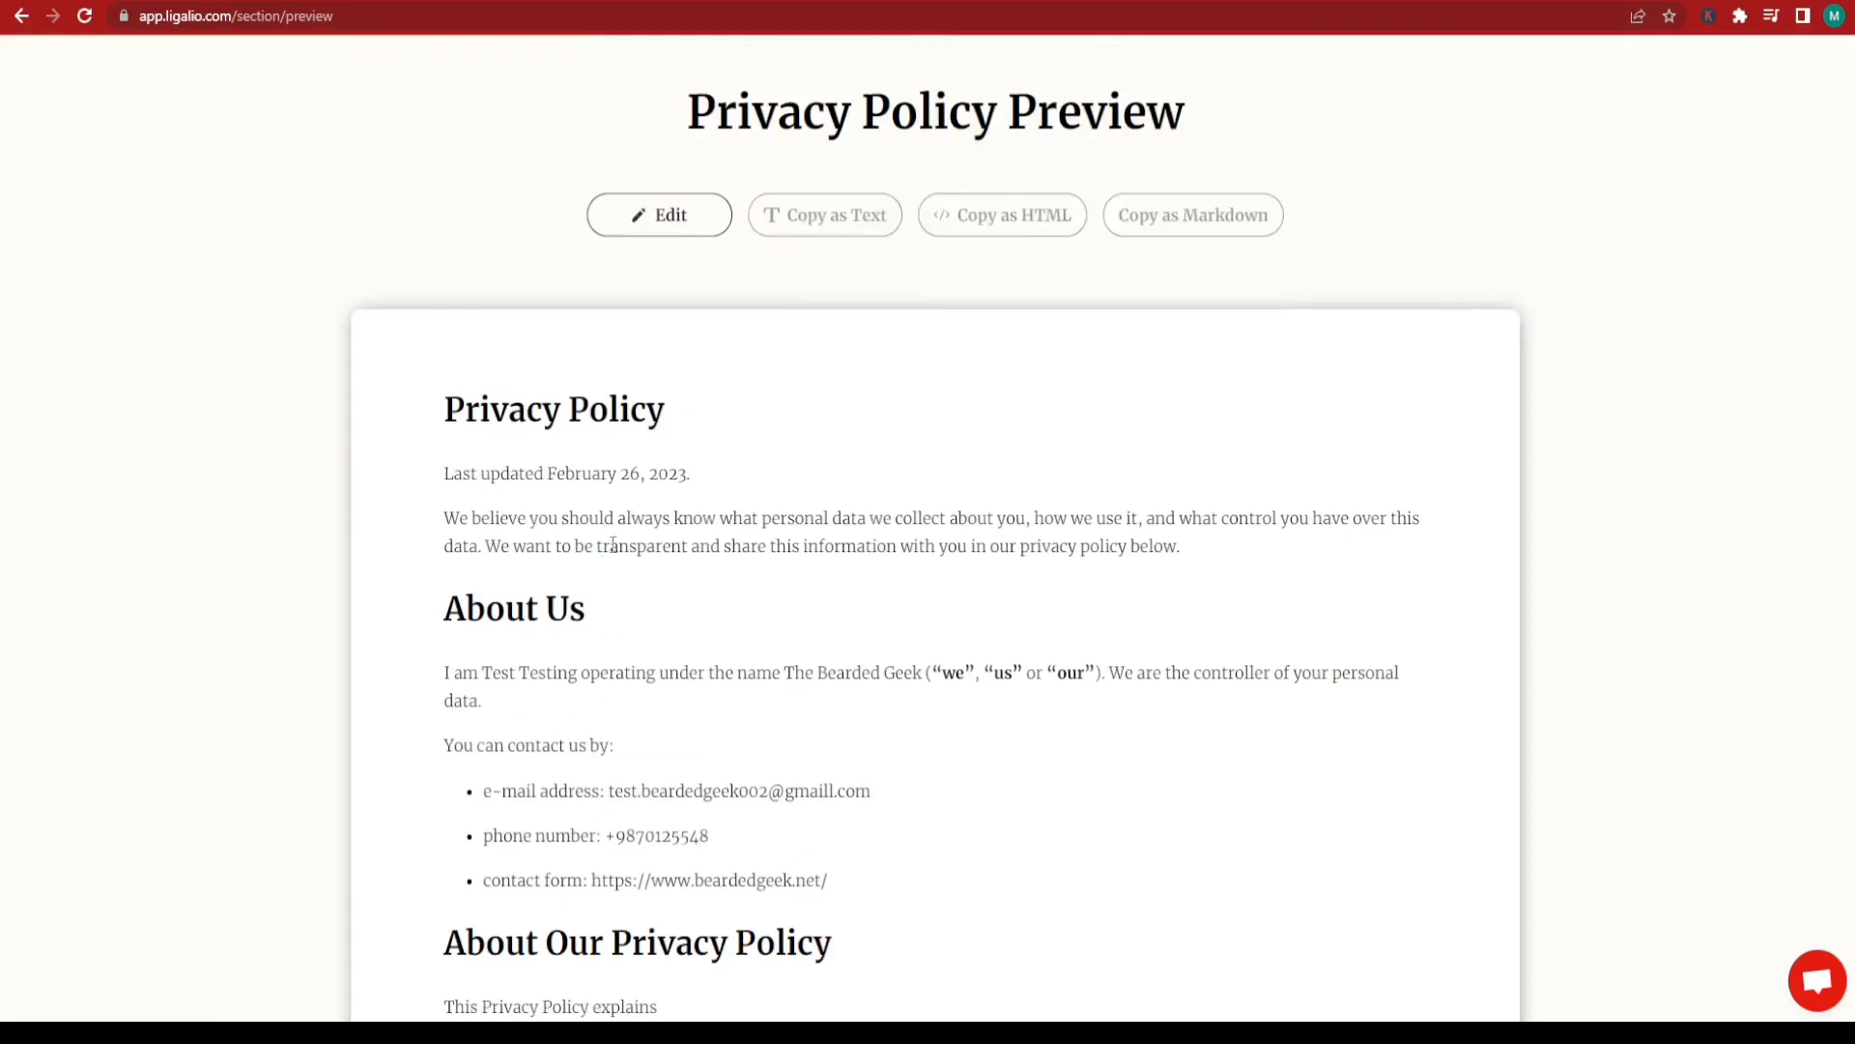
Step: Select the preview text from the Privacy Policy heading into the About Our Privacy Policy section
left_click_drag(445, 404, 857, 544)
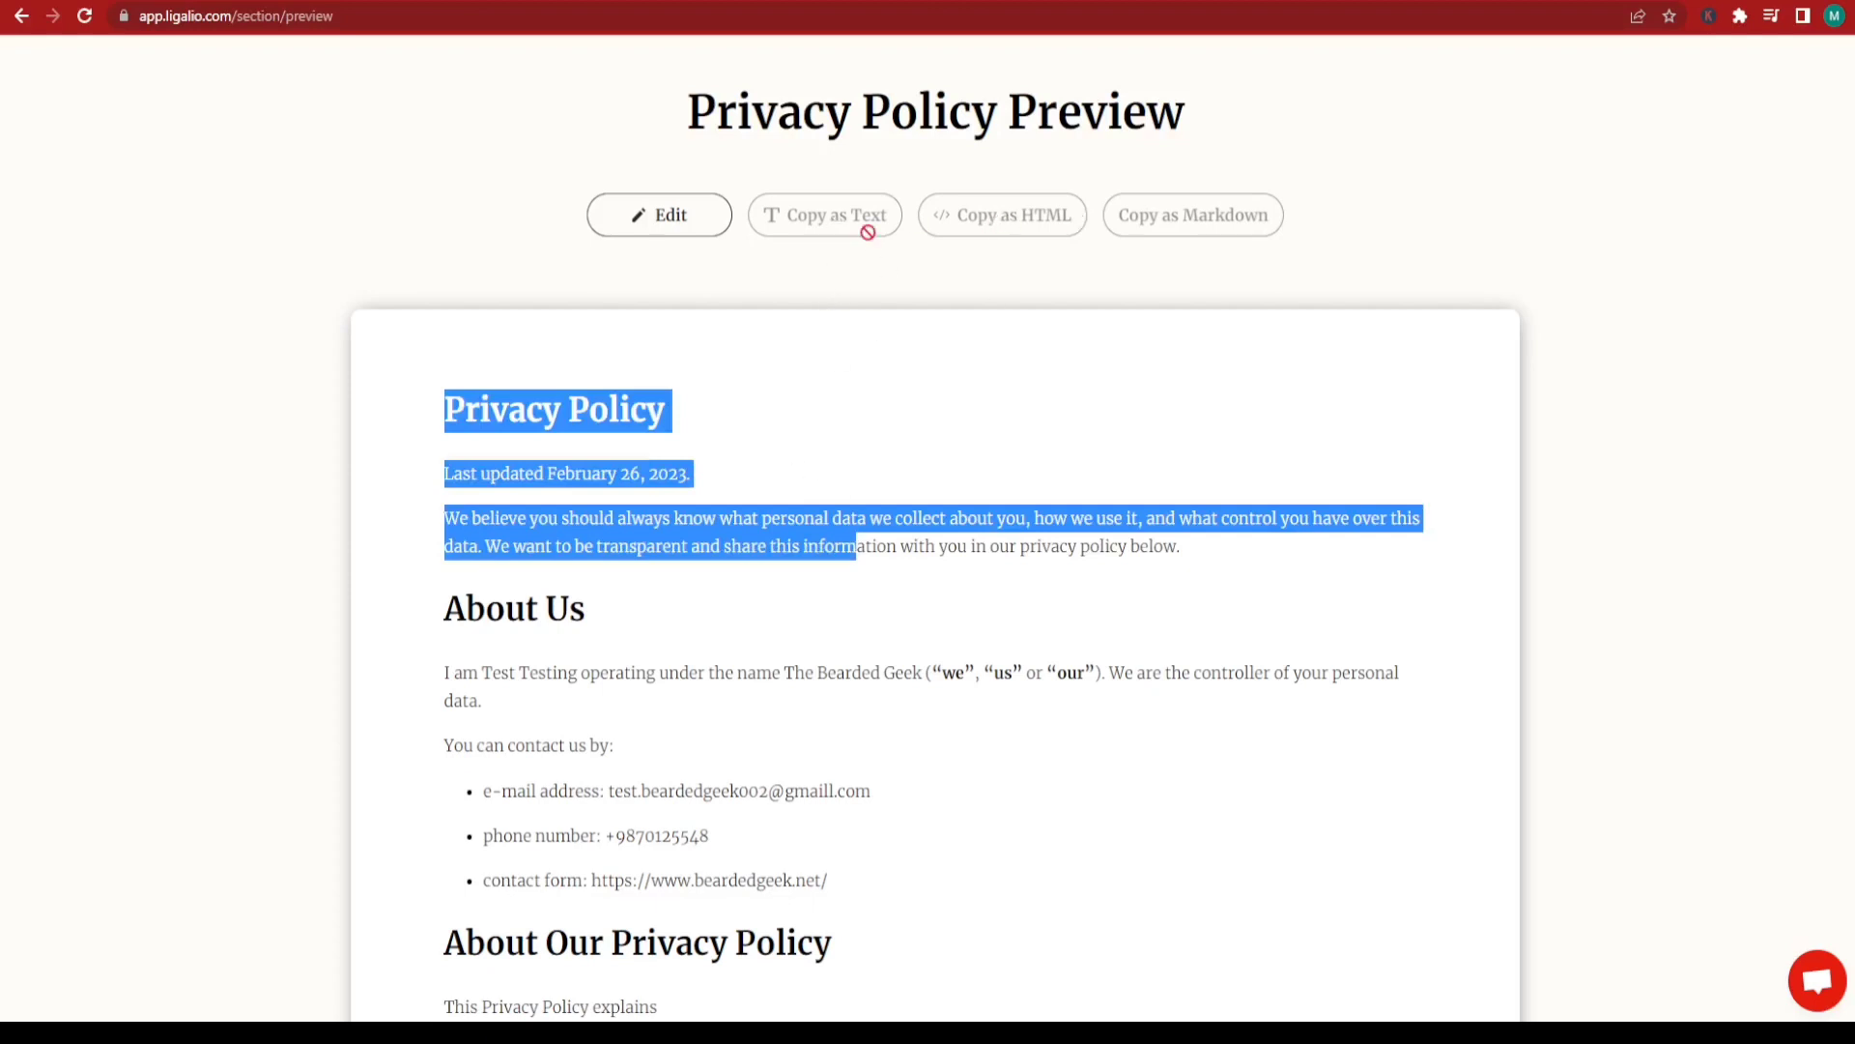
left_click(454, 449)
left_click_drag(443, 404, 984, 844)
scroll(982, 842, "down", 2)
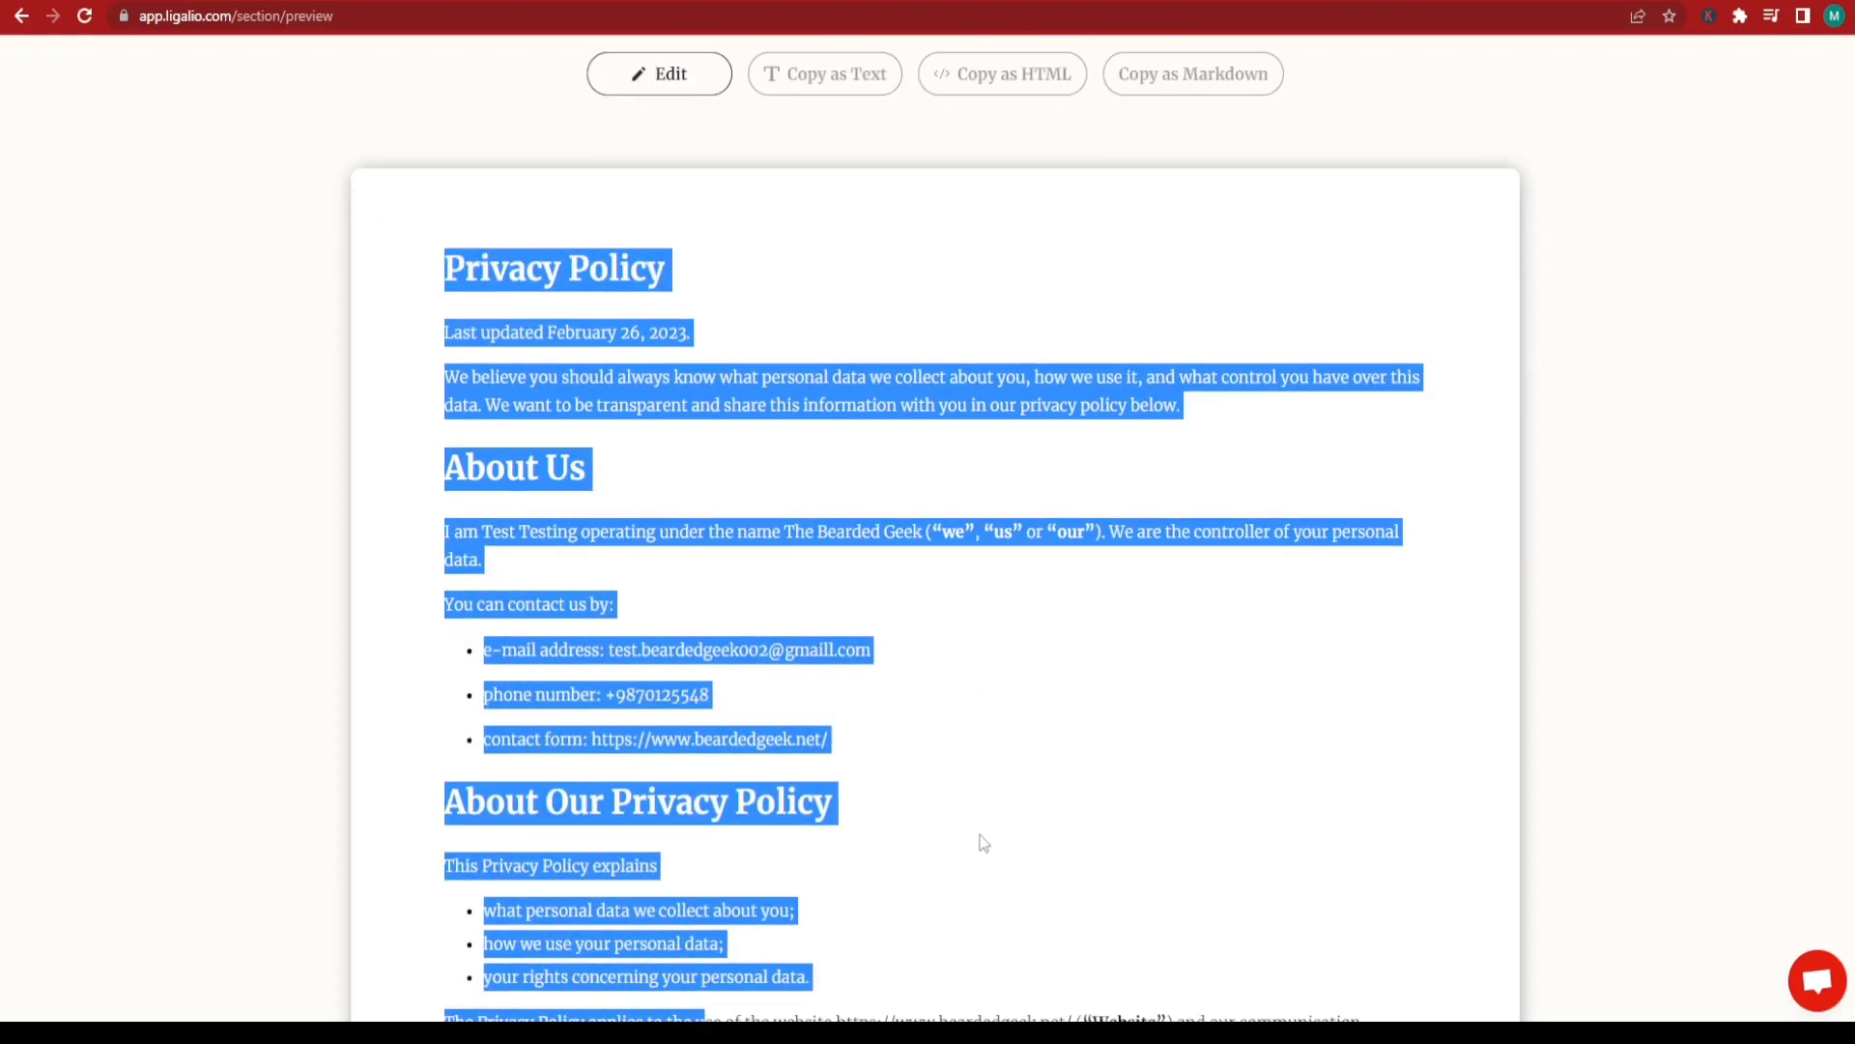